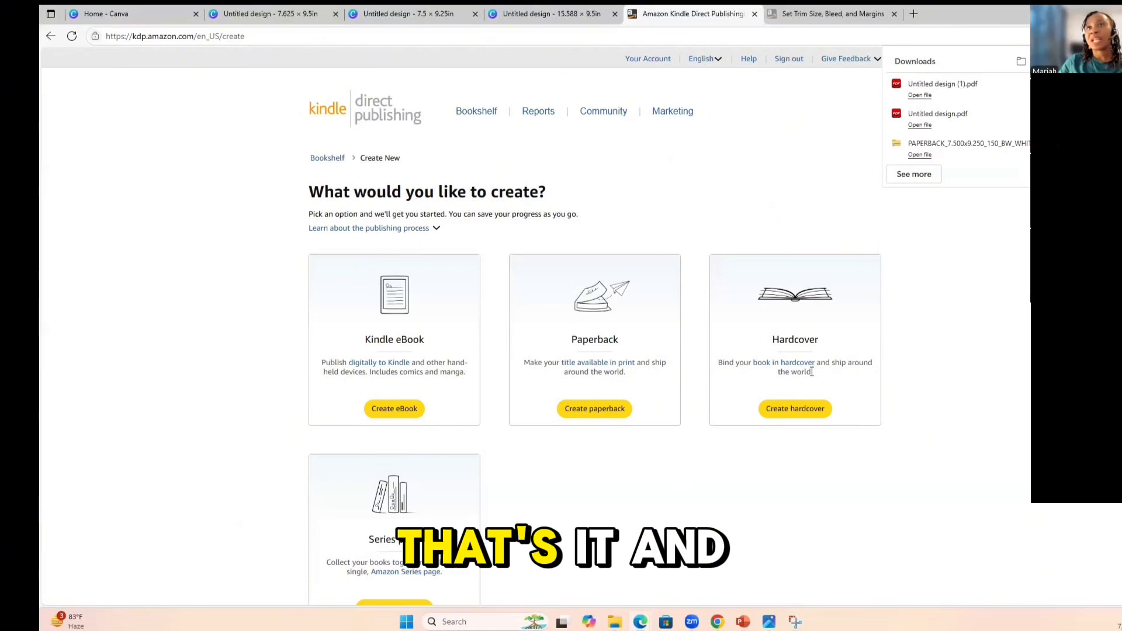
# Start creating a new paperback title, ready to enter its book title
pyautogui.scroll(-2, 425, 517)
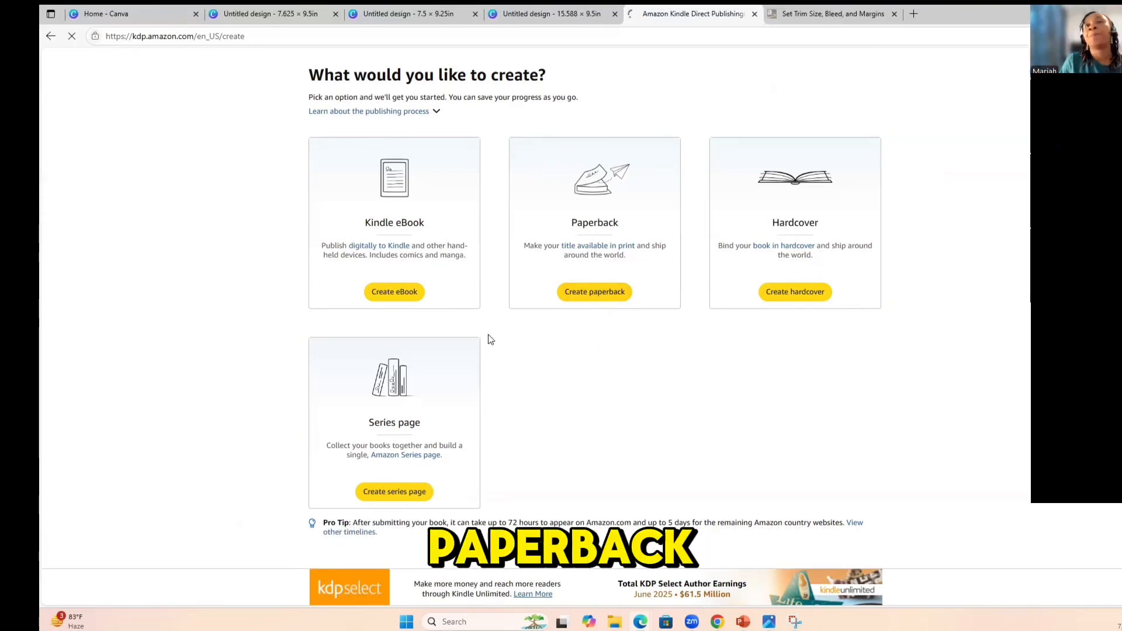
pyautogui.click(592, 292)
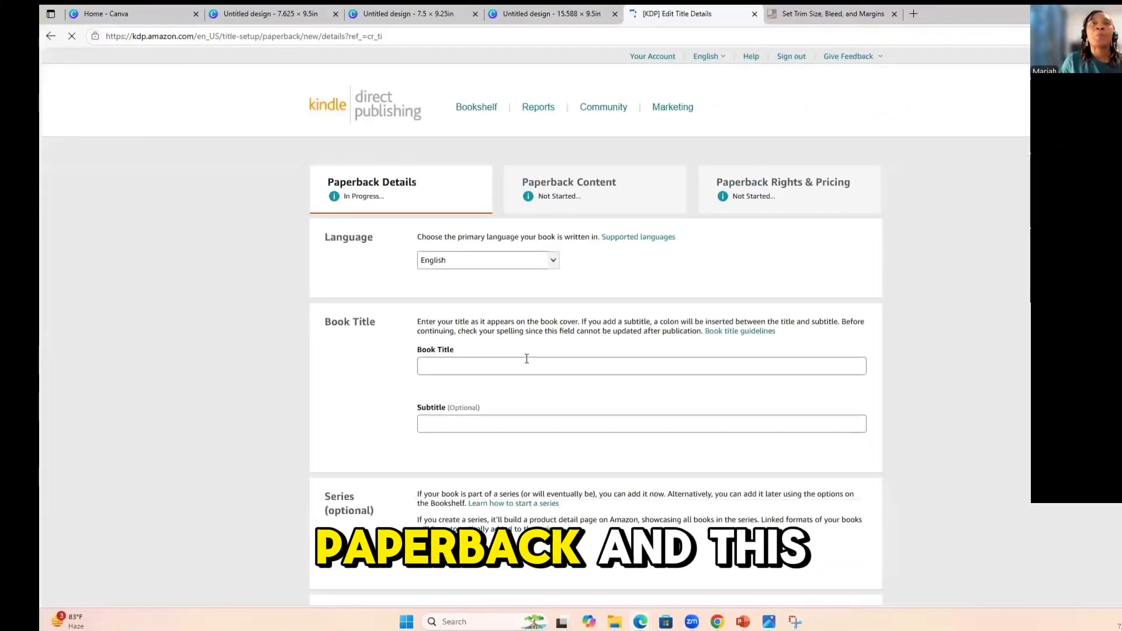
pyautogui.click(467, 368)
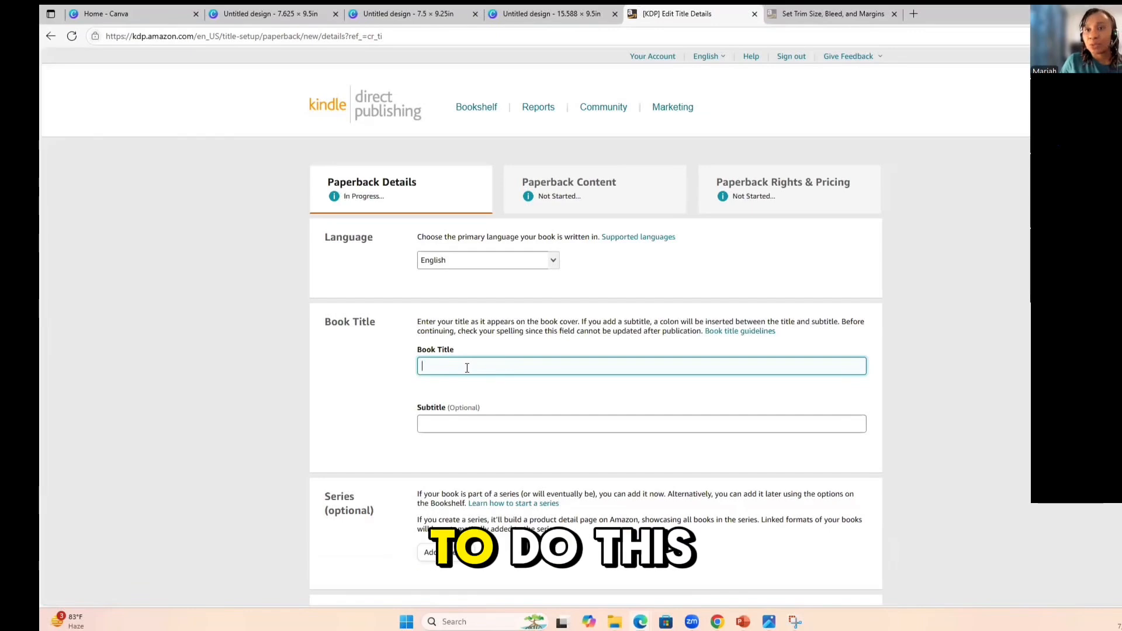
# Search Amazon for "journal name" in a new tab and open the "I'm Emily Doing Emily Things" notebook listing
pyautogui.click(914, 14)
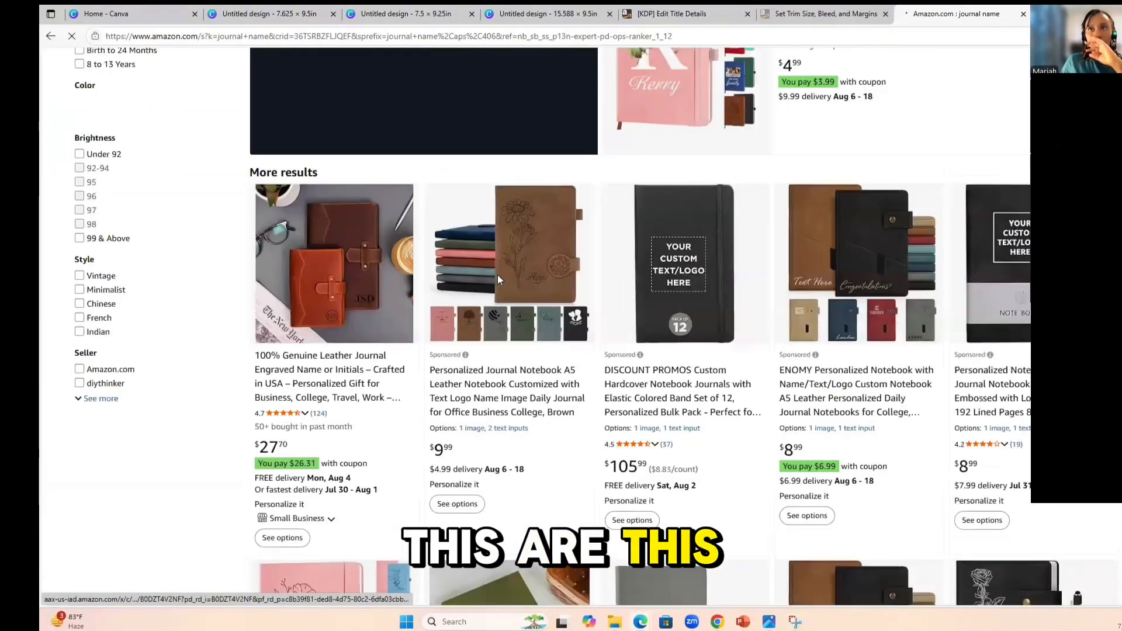
pyautogui.scroll(-15, 496, 275)
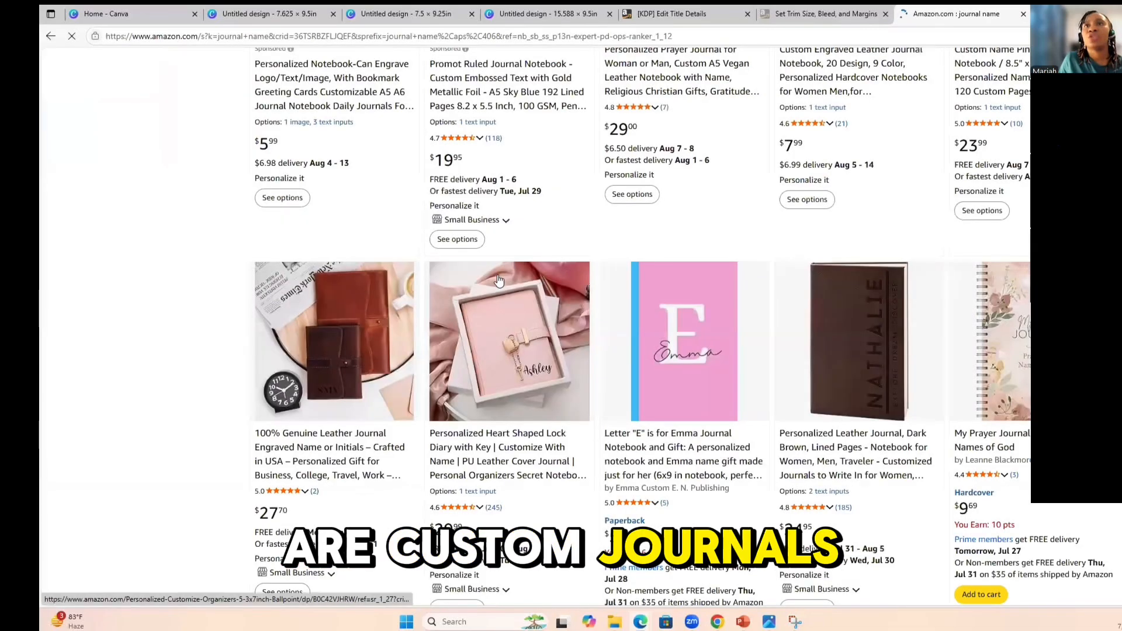
pyautogui.scroll(-15, 498, 285)
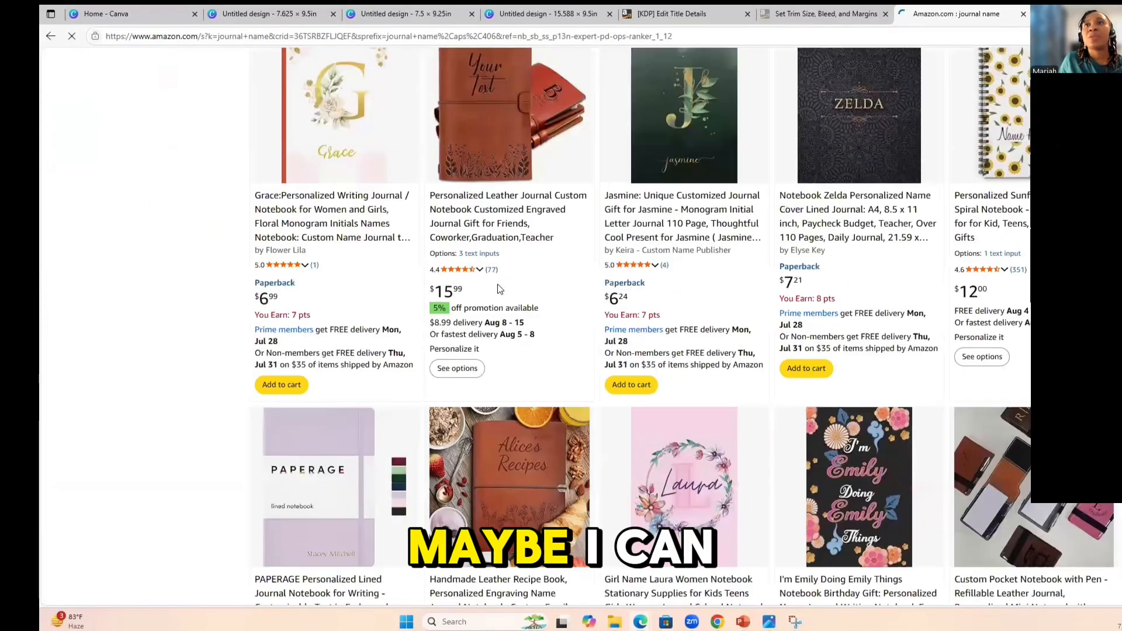
pyautogui.scroll(-1, 678, 339)
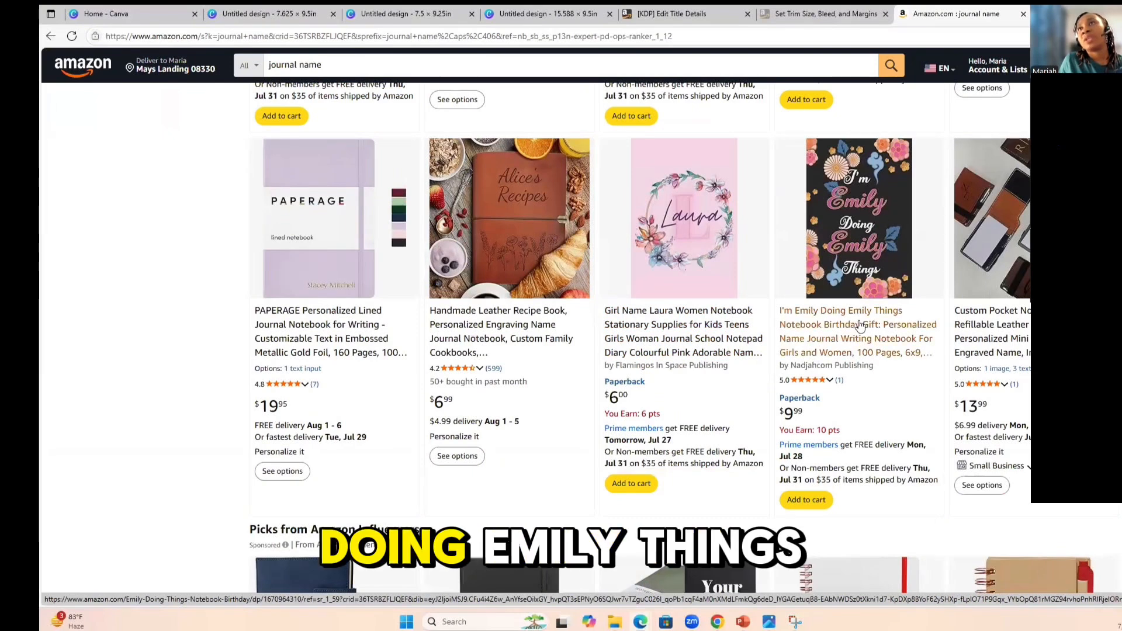
pyautogui.click(827, 328)
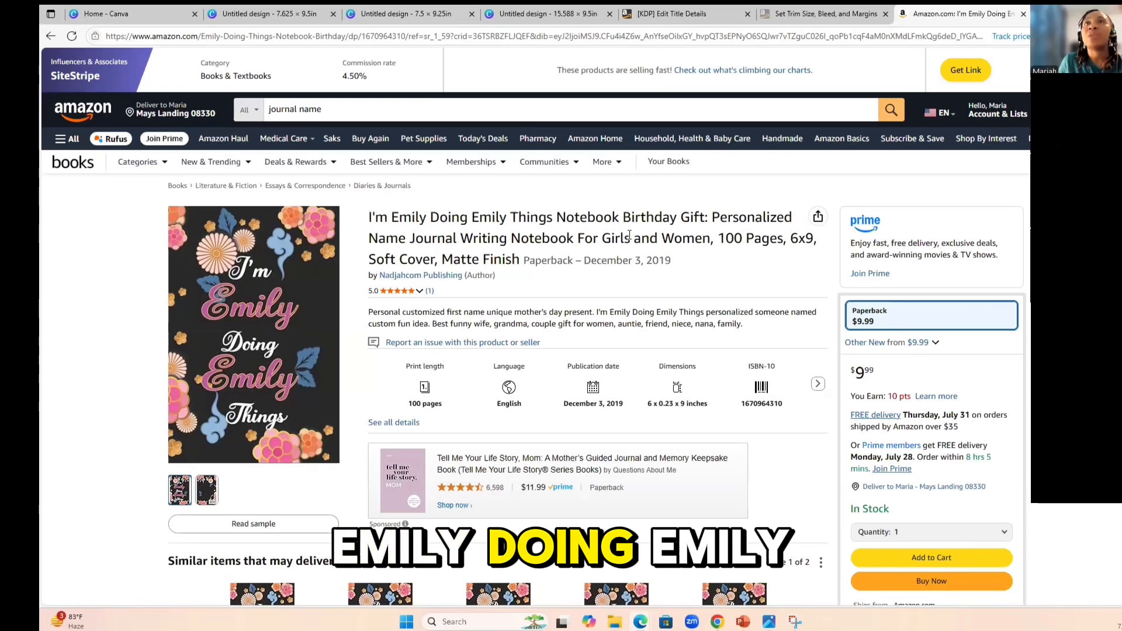
# Check the name on the front cover of the Canva 15.588 × 9.5 in book cover design
pyautogui.click(257, 14)
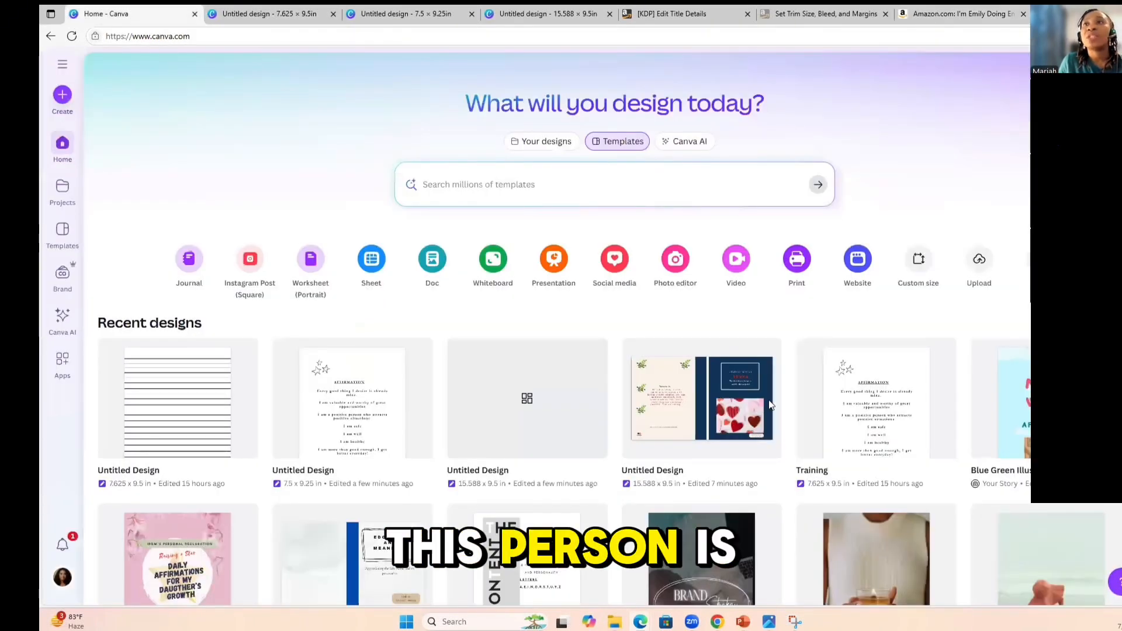
pyautogui.click(769, 405)
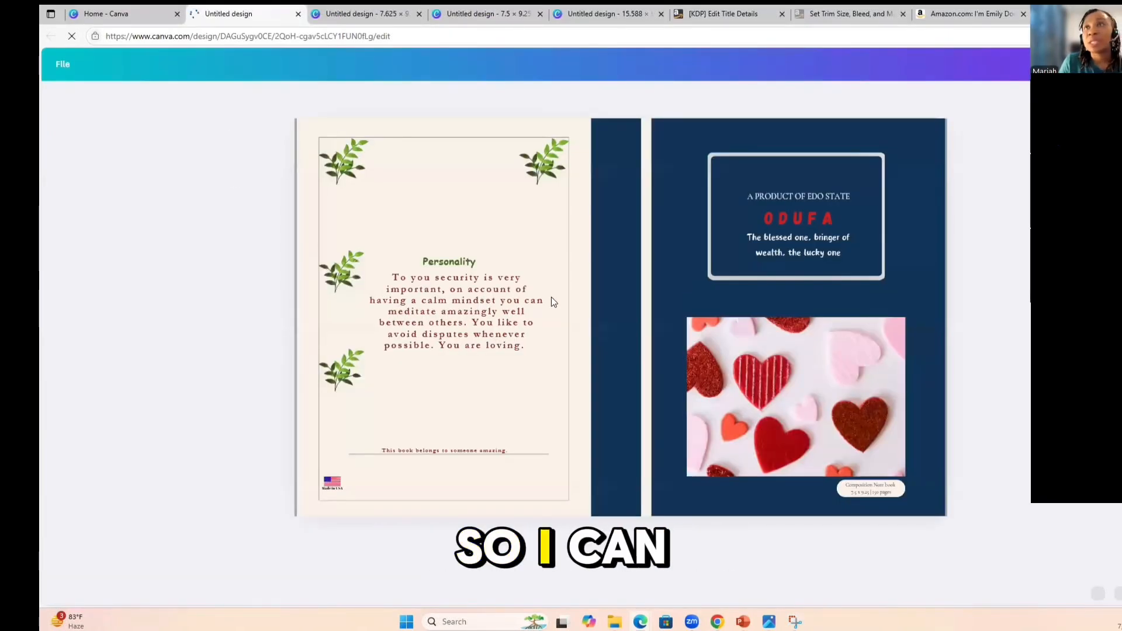
pyautogui.click(759, 216)
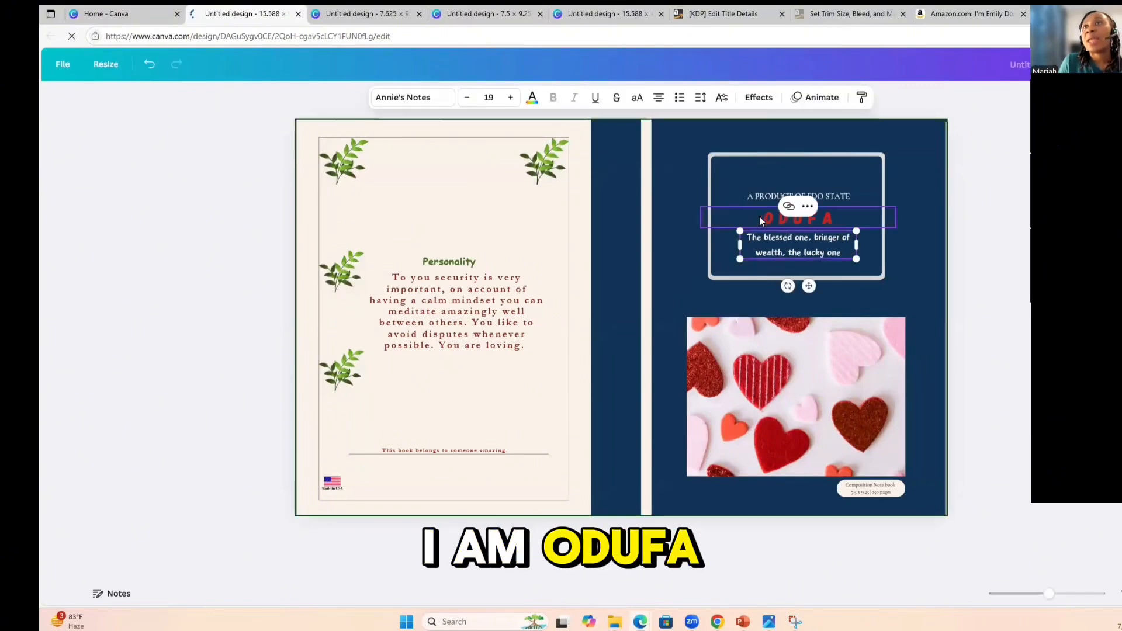
# Copy the full title of the Emily notebook listing on Amazon into the Subtitle field of the KDP paperback details
pyautogui.click(948, 14)
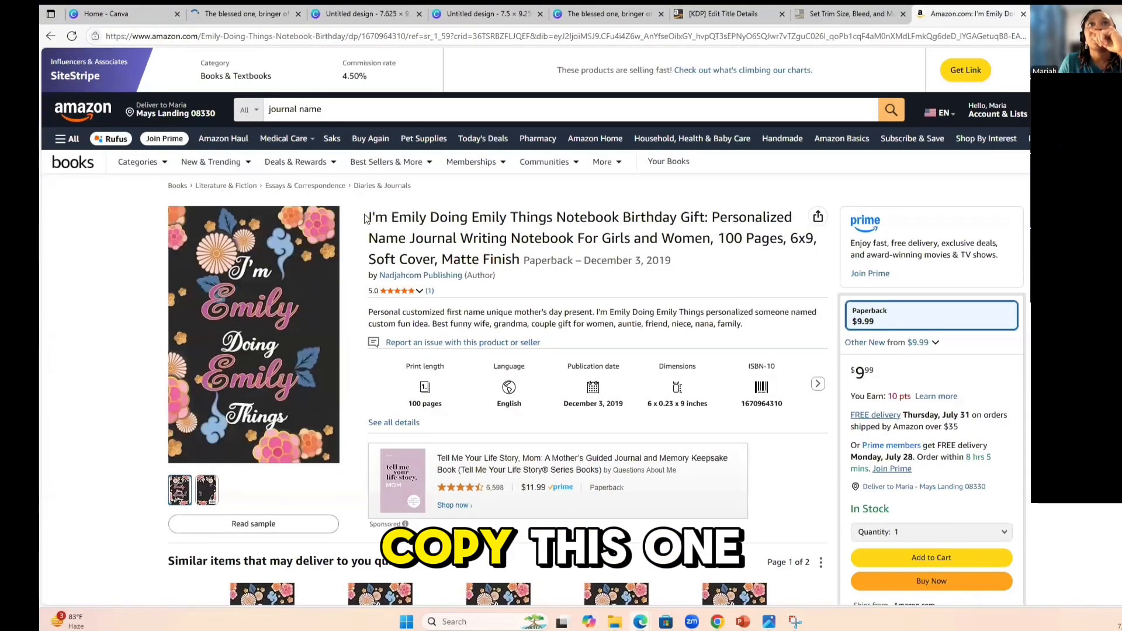
pyautogui.moveTo(369, 217); pyautogui.dragTo(519, 259)
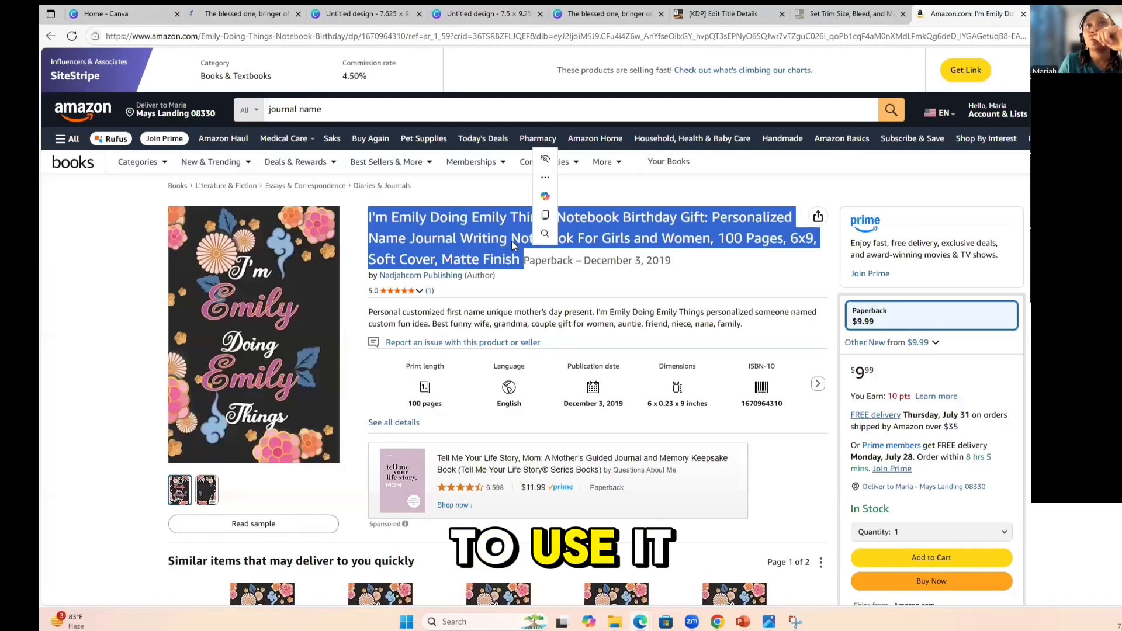
pyautogui.rightClick(474, 226)
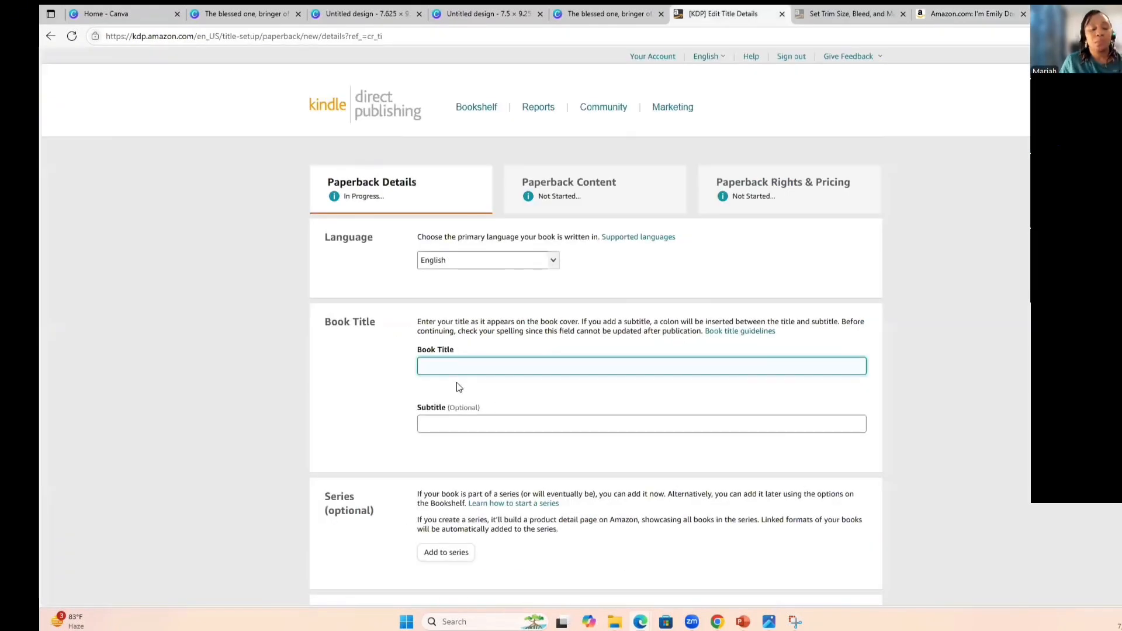
pyautogui.click(446, 424)
pyautogui.hotkey('ctrl', 'v')
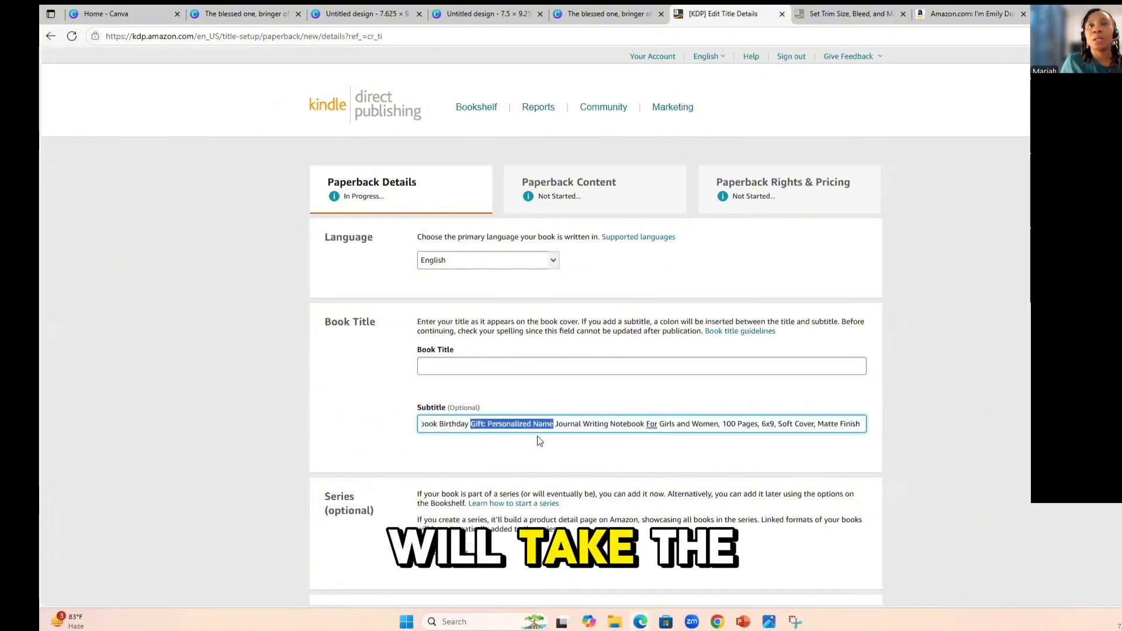
# Move "I'm Emily Doing Emily Things Notebook Birthday Gift: Personalized Name" from the subtitle into the Book Title field
pyautogui.hotkey('shift', 'Home')
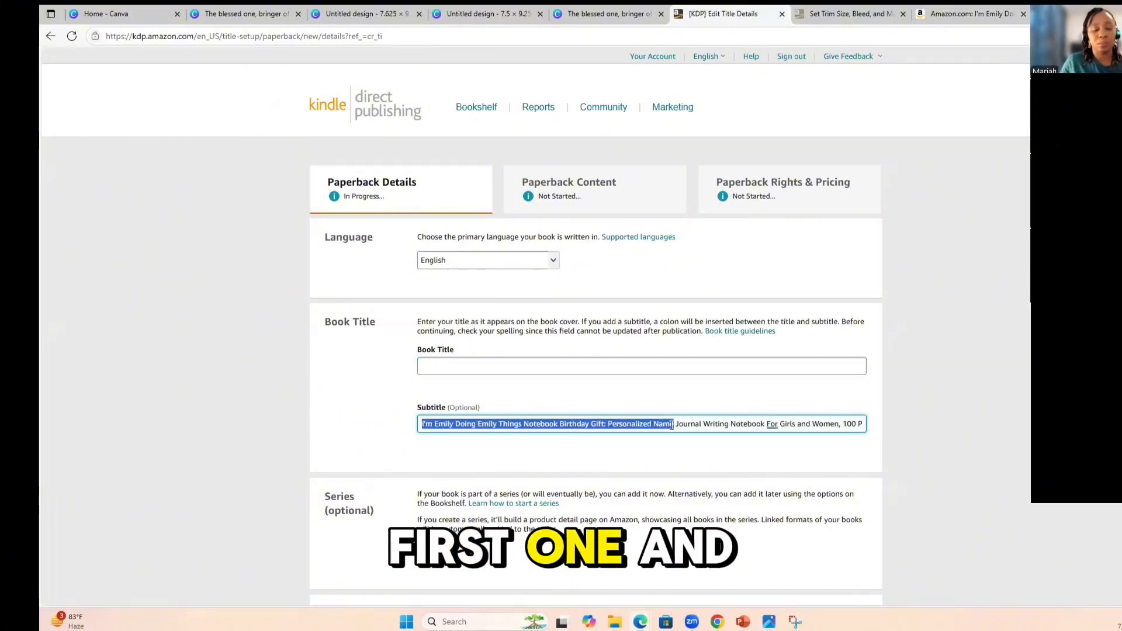
pyautogui.hotkey('ctrl', 'x')
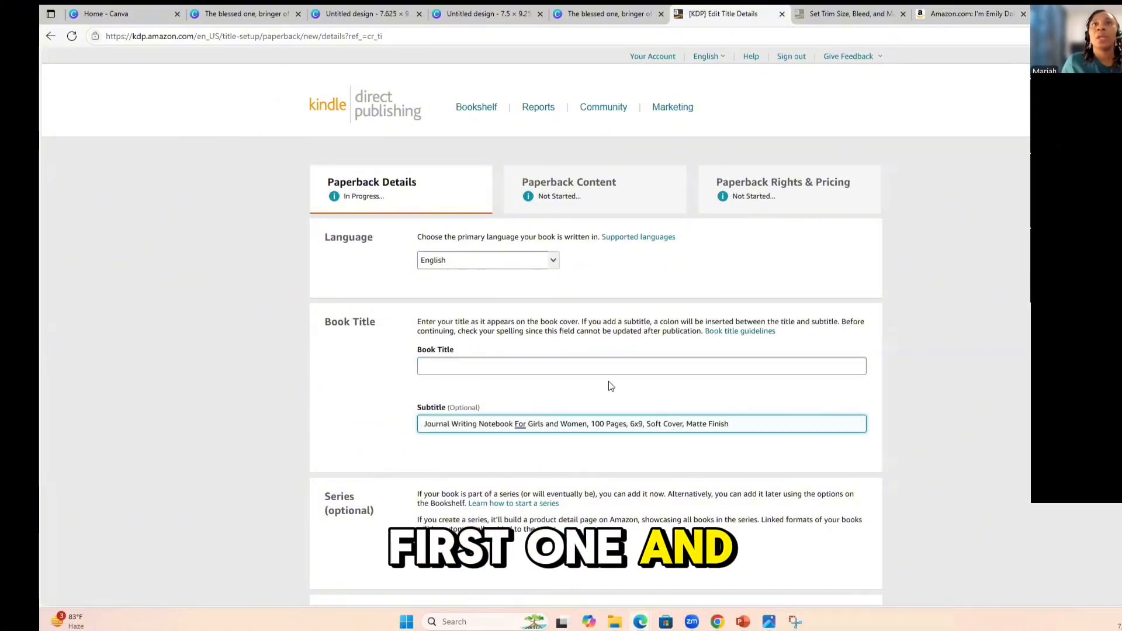
pyautogui.click(544, 364)
pyautogui.hotkey('ctrl', 'v')
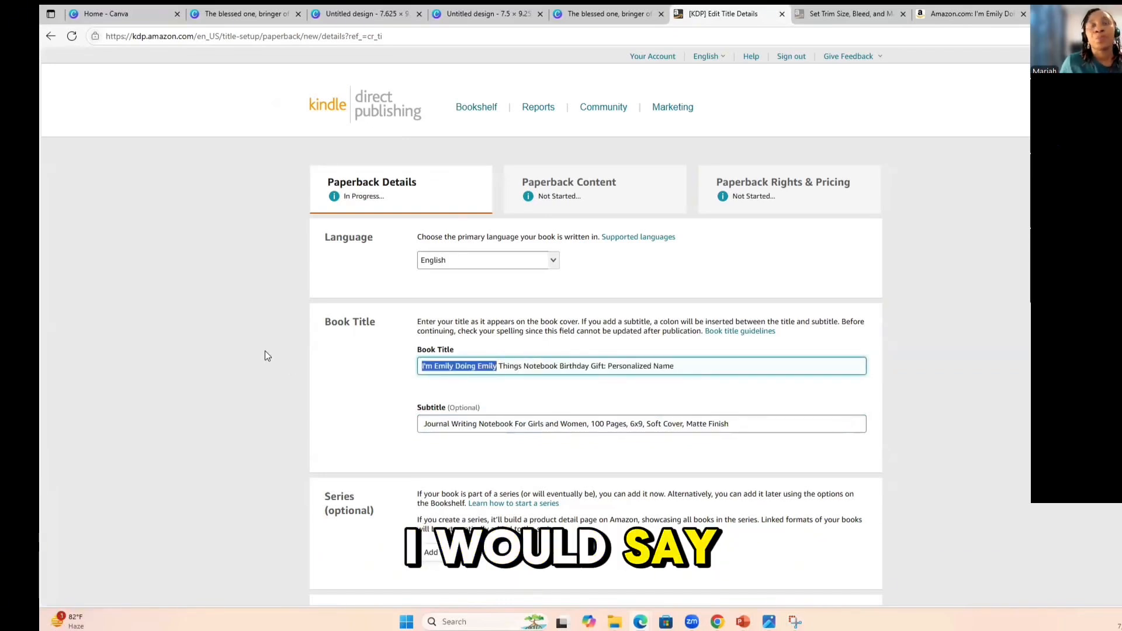
# Replace "I'm Emily Doing Emily Things" in the book title with "Edo Name - Odufa Journal,"
pyautogui.write('Edo ')
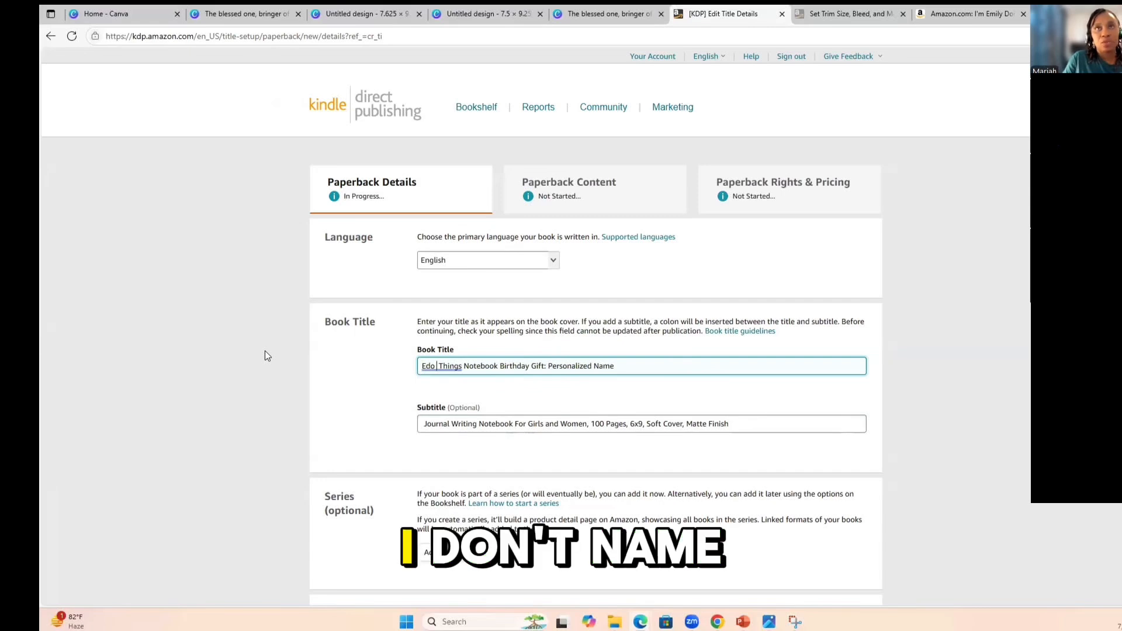
pyautogui.write('nAME -')
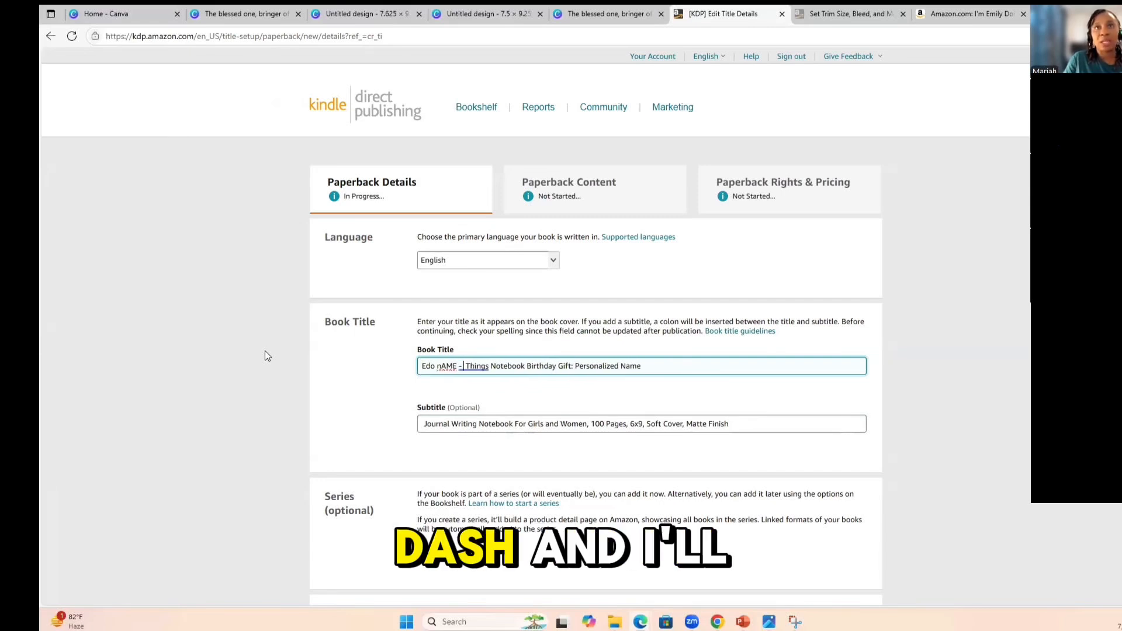
pyautogui.press('BackSpace')
pyautogui.press('BackSpace')
pyautogui.press('BackSpace')
pyautogui.press('BackSpace')
pyautogui.press('BackSpace')
pyautogui.press('BackSpace')
pyautogui.press('BackSpace')
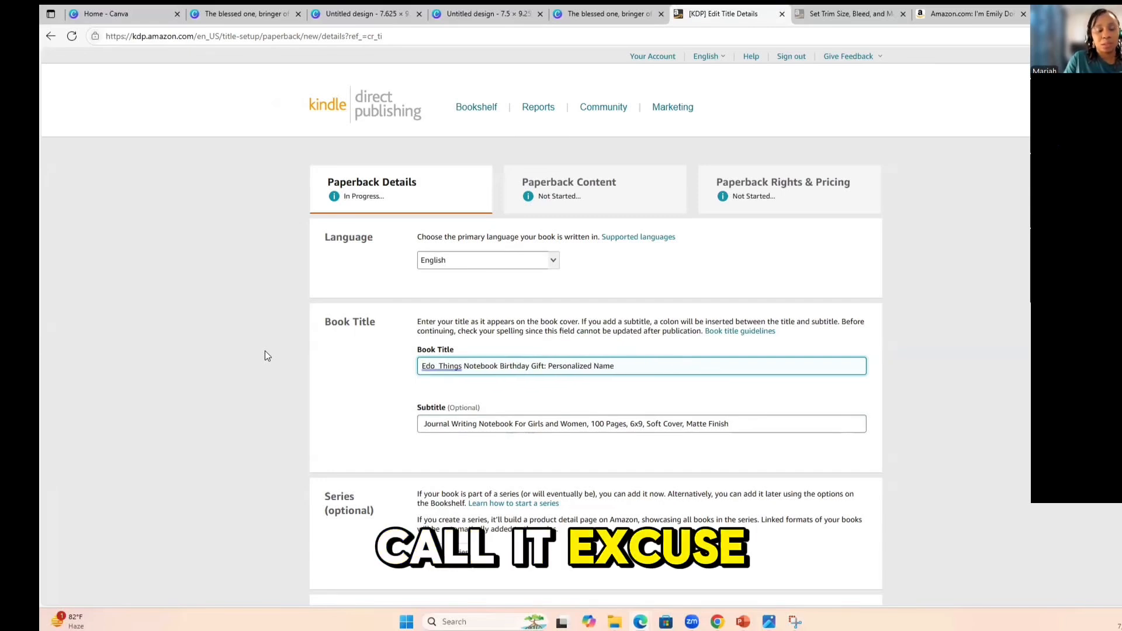
pyautogui.write('Name - ')
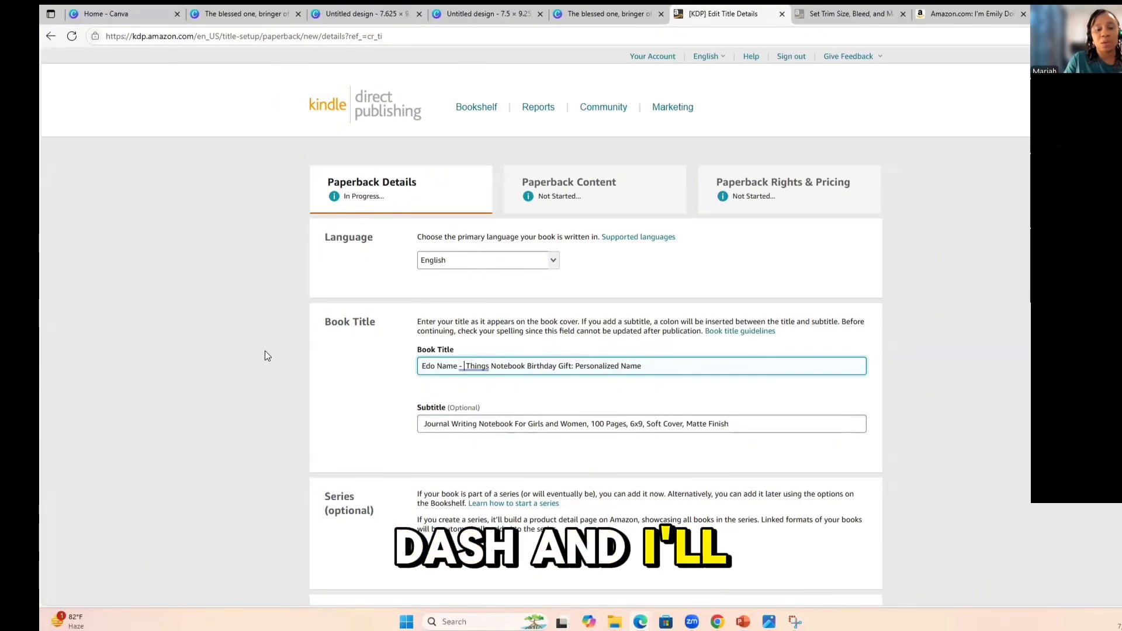
pyautogui.write('Odufa')
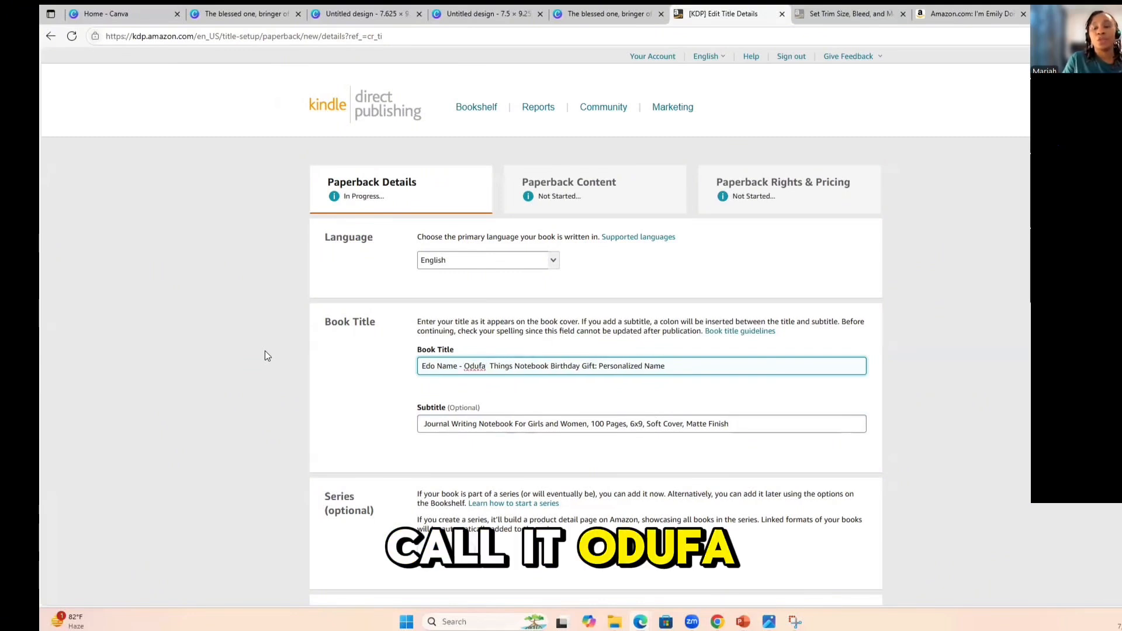
pyautogui.write(' Things')
pyautogui.press('BackSpace')
pyautogui.press('Delete')
pyautogui.press('Delete')
pyautogui.press('Delete')
pyautogui.write('Journal,')
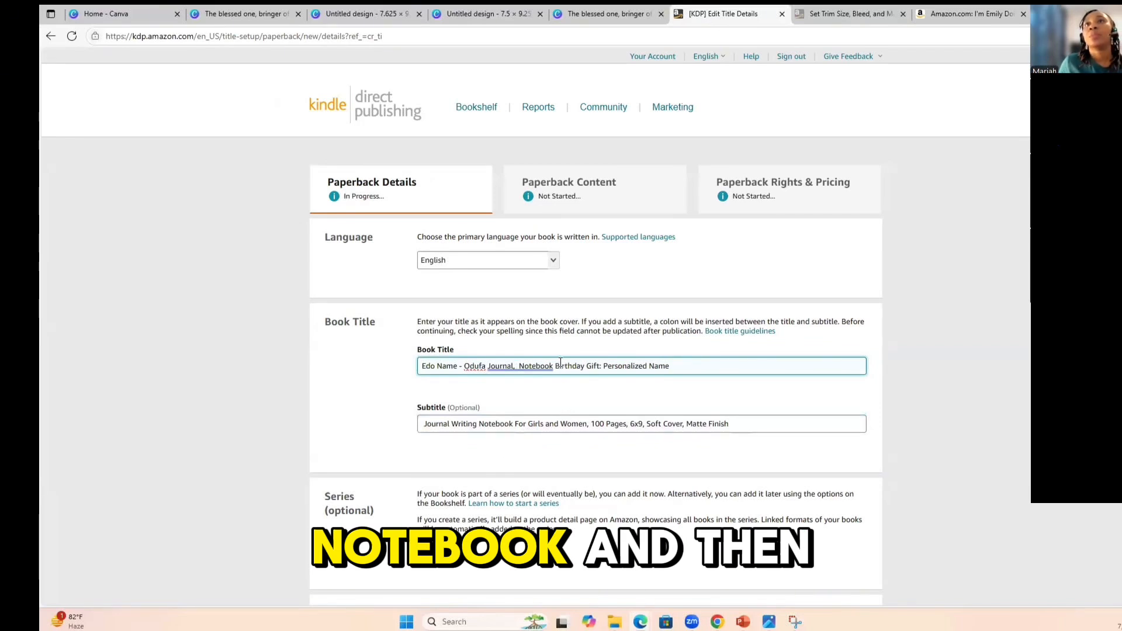
# Remove "Birthday Gift" from the book title so it ends with "Notebook: Personalized Name"
pyautogui.moveTo(555, 366); pyautogui.dragTo(600, 366)
pyautogui.press('BackSpace')
pyautogui.press('BackSpace')
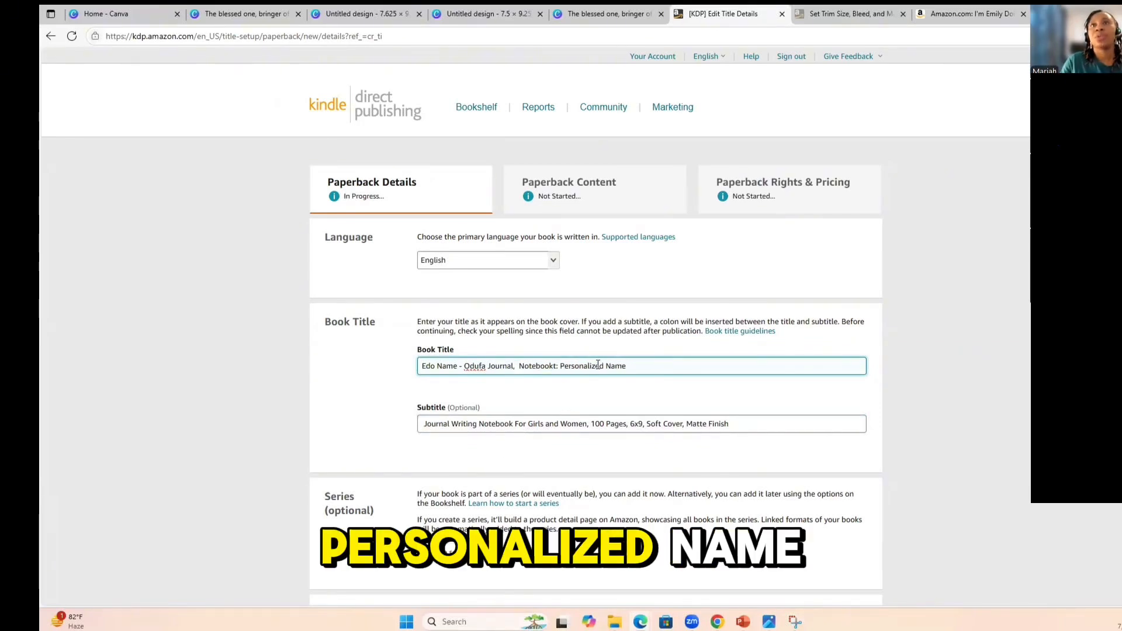
pyautogui.press('Delete')
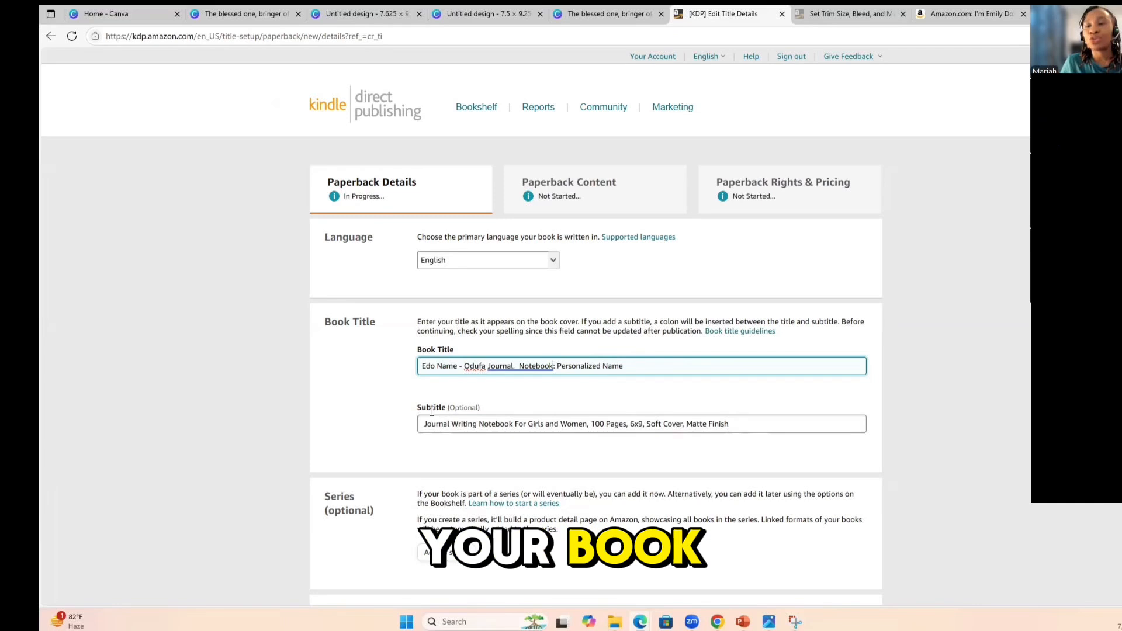
pyautogui.press('BackSpace')
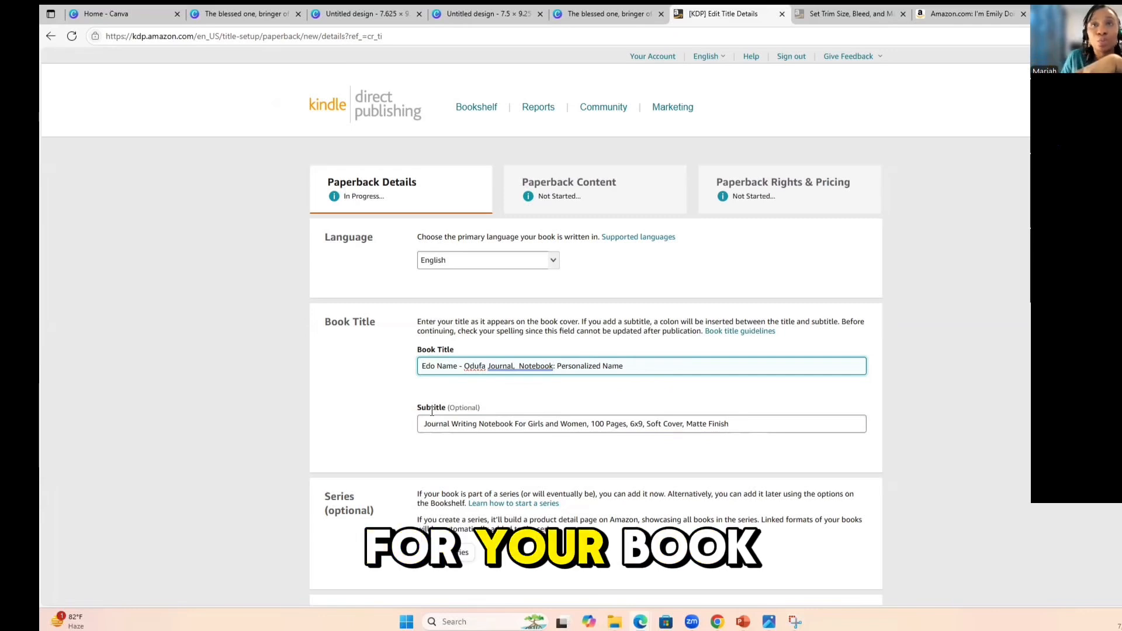
# Set the page count in the subtitle to "150 Pages"
pyautogui.click(592, 424)
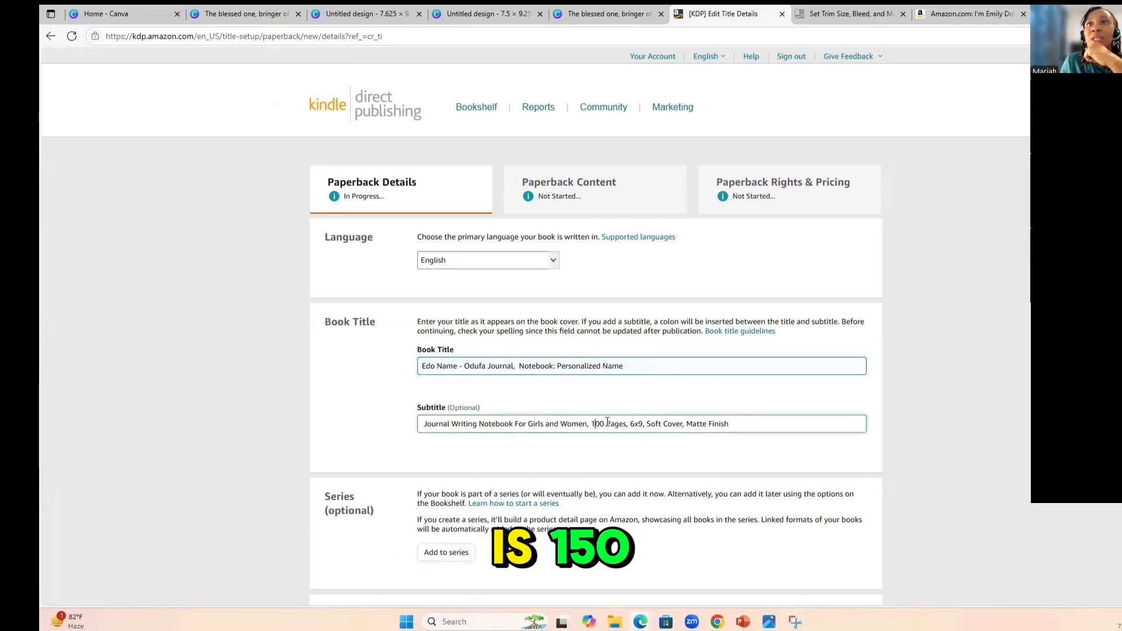
pyautogui.press('Delete')
pyautogui.press('Delete')
pyautogui.write('50 Pages, ')
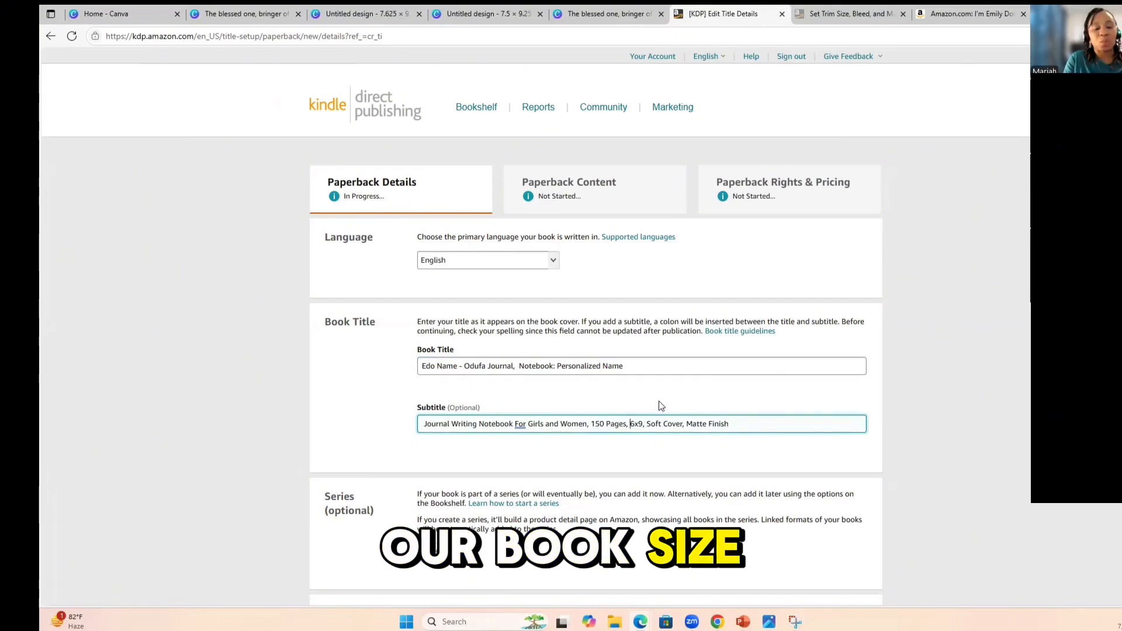
pyautogui.write('7.25x0')
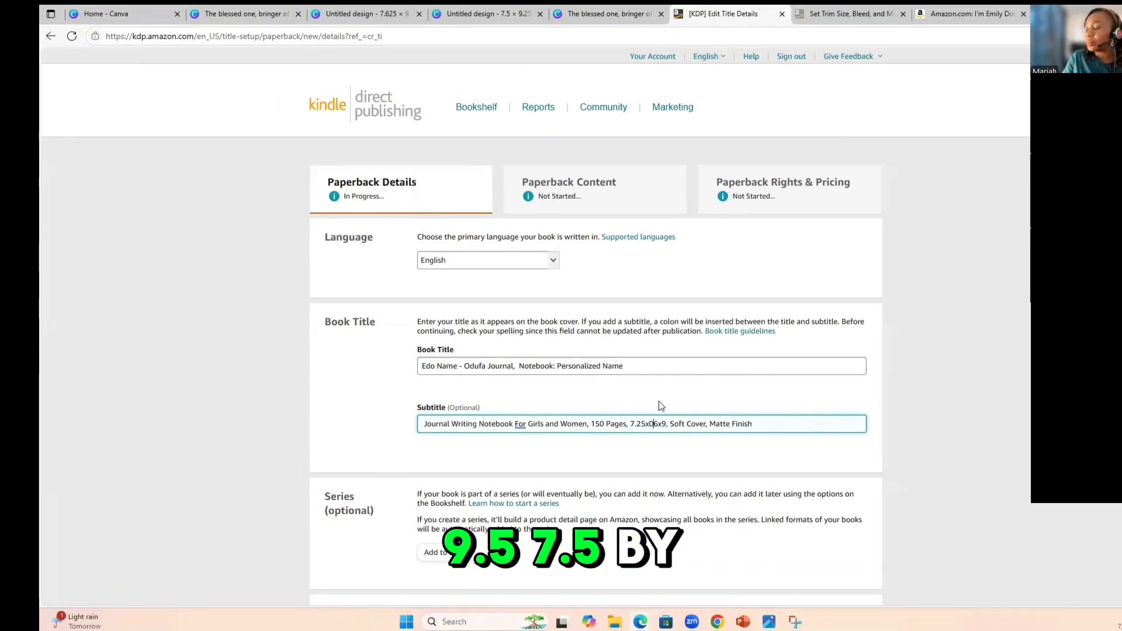
# Set the book size in the subtitle to "7.5x9.25"
pyautogui.press('BackSpace')
pyautogui.press('BackSpace')
pyautogui.press('BackSpace')
pyautogui.press('BackSpace')
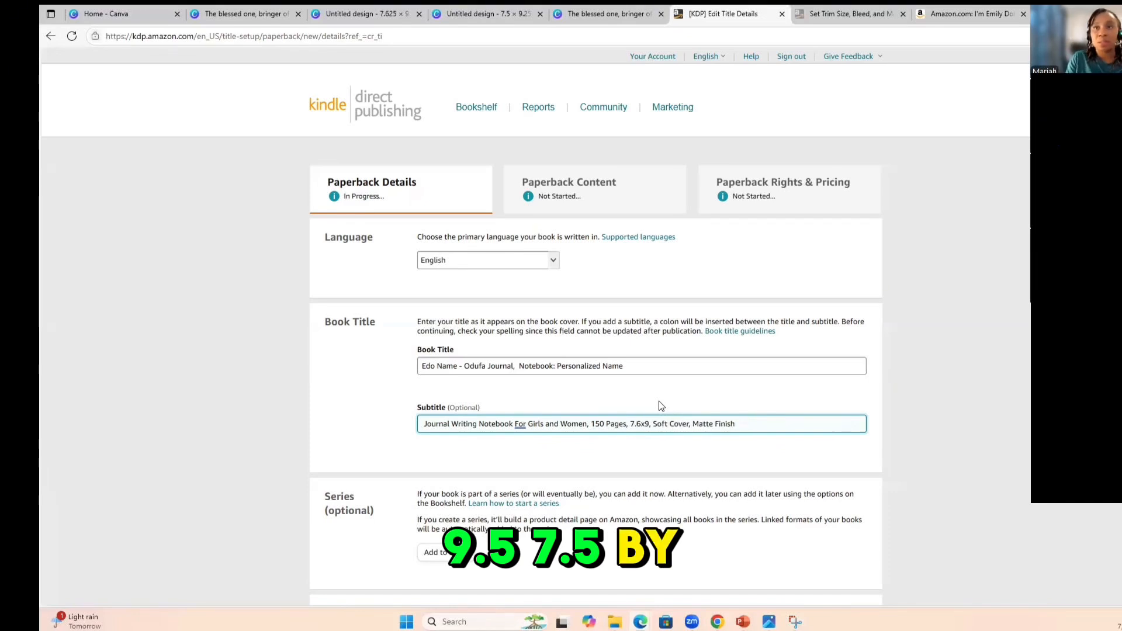
pyautogui.write('5')
pyautogui.press('Delete')
pyautogui.press('Right')
pyautogui.press('Right')
pyautogui.write('.25')
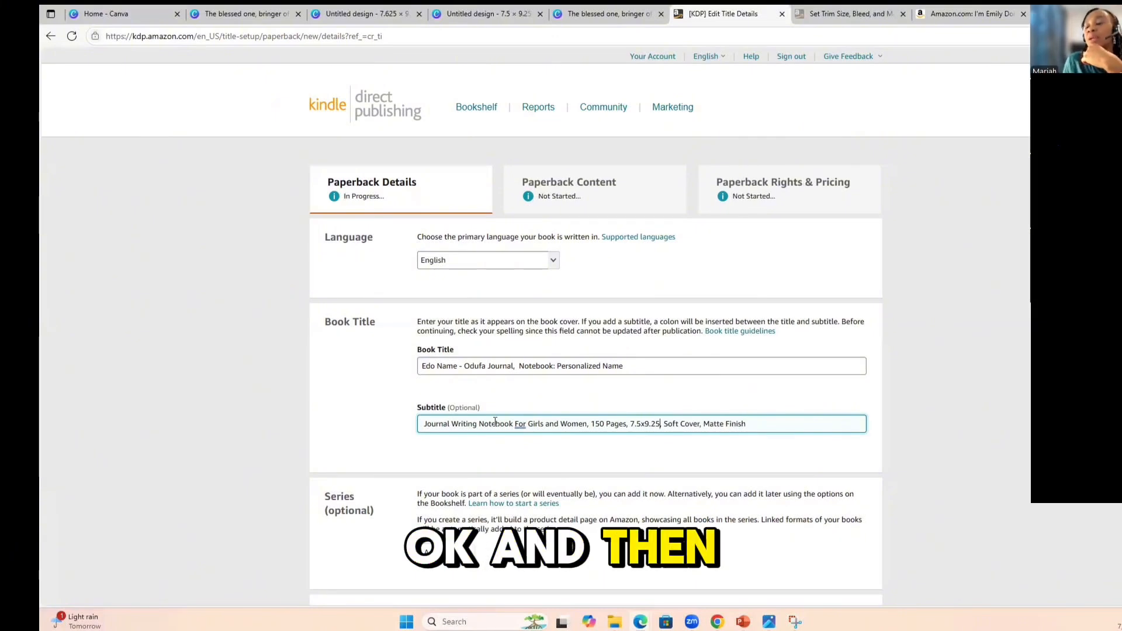
# Enter the primary author's first and last name and try to remove the empty contributor entry
pyautogui.scroll(-2, 468, 438)
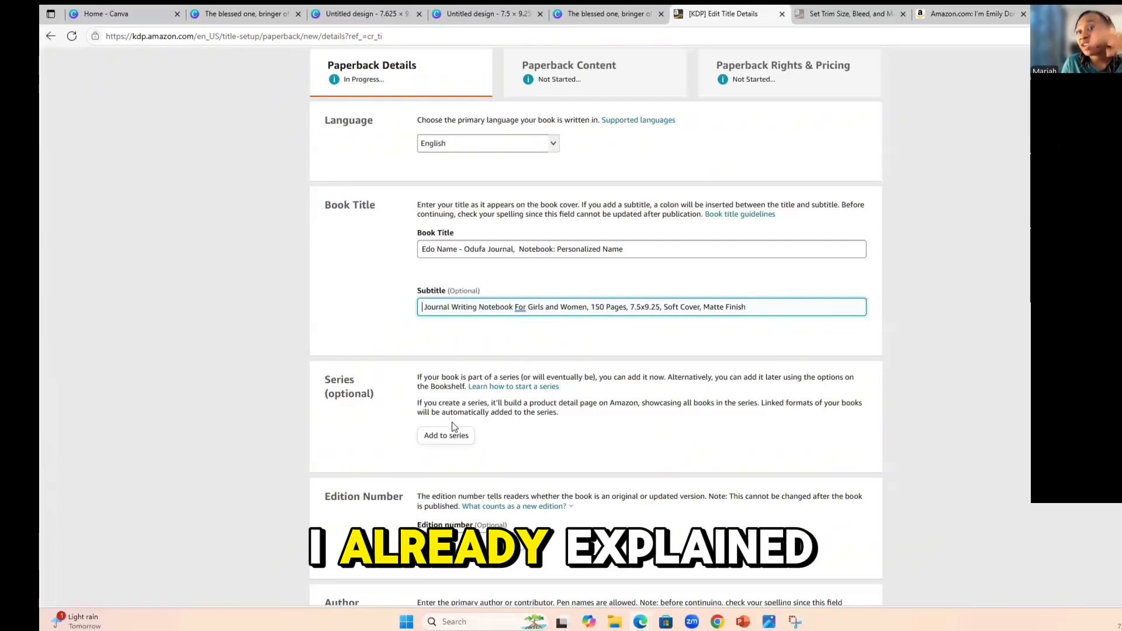
pyautogui.scroll(-2, 535, 456)
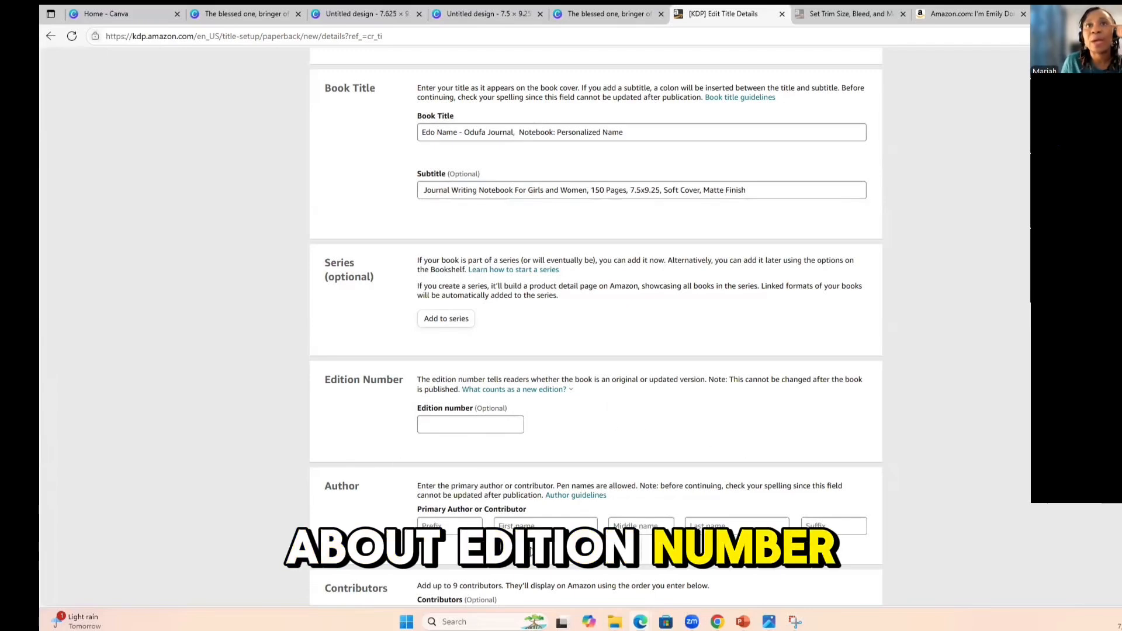
pyautogui.scroll(-2, 466, 439)
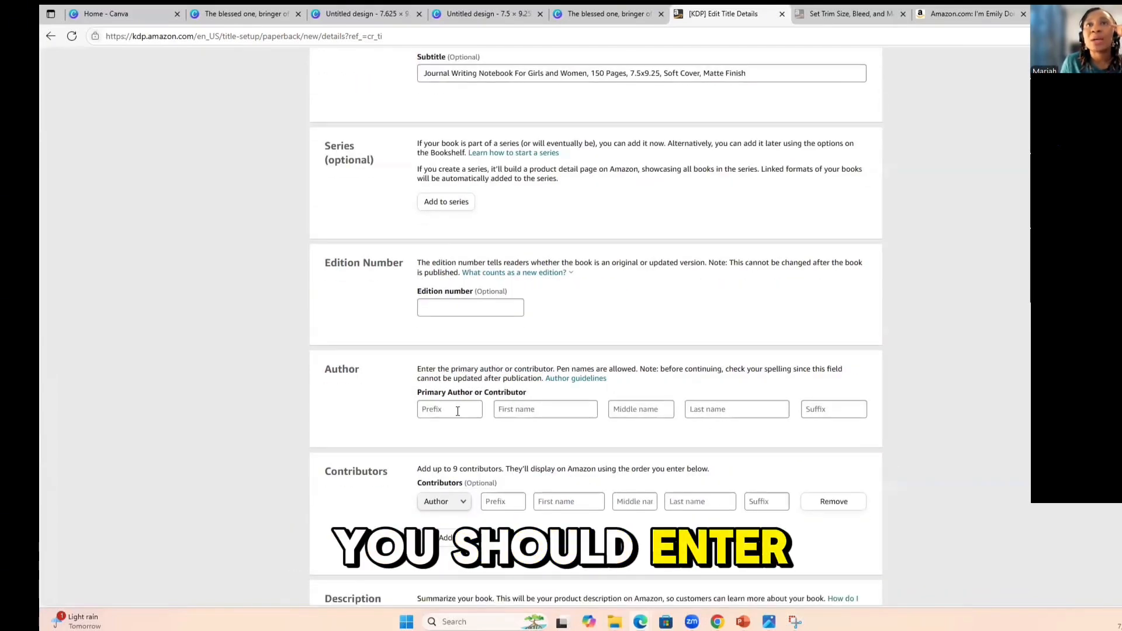
pyautogui.click(458, 411)
pyautogui.click(514, 410)
pyautogui.write('Maria')
pyautogui.click(687, 408)
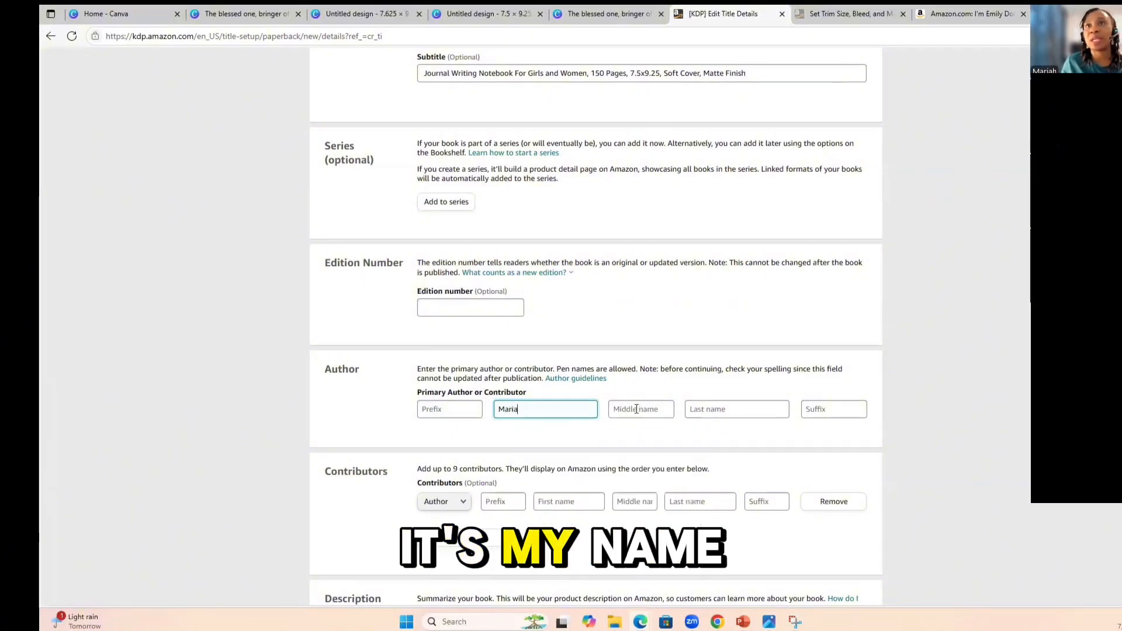
pyautogui.write('Imuede')
pyautogui.scroll(-2, 490, 418)
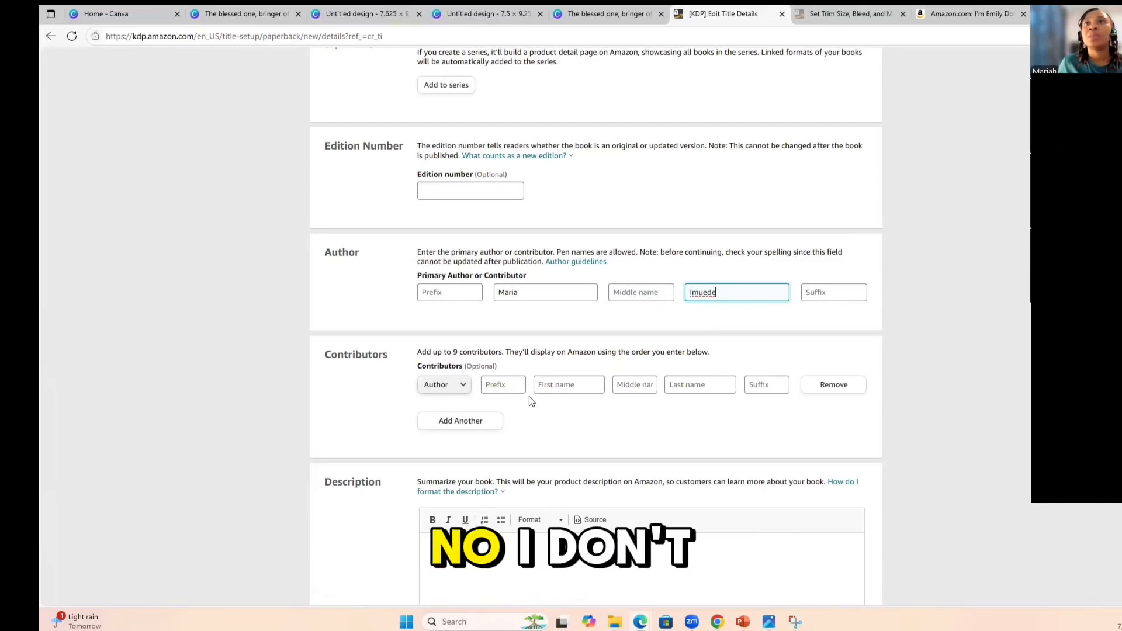
pyautogui.click(839, 390)
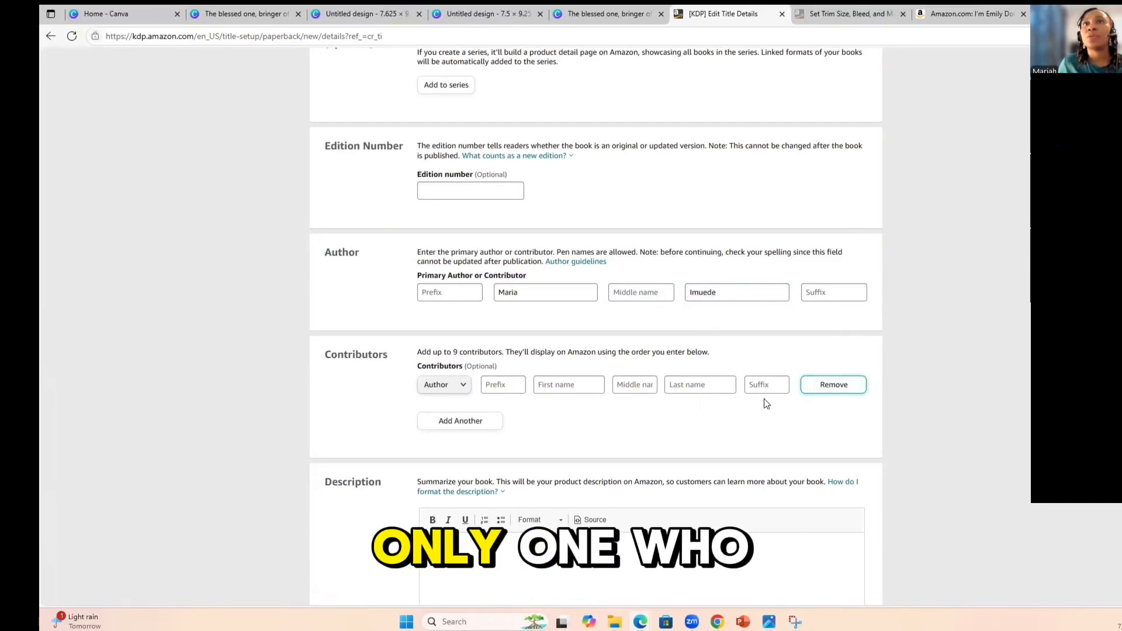
# Switch to the Amazon product page and open the related "Emily: Personalized Customized Journal Notebook for Girls Named Emily - Elegant Floral" listing
pyautogui.scroll(-3, 482, 427)
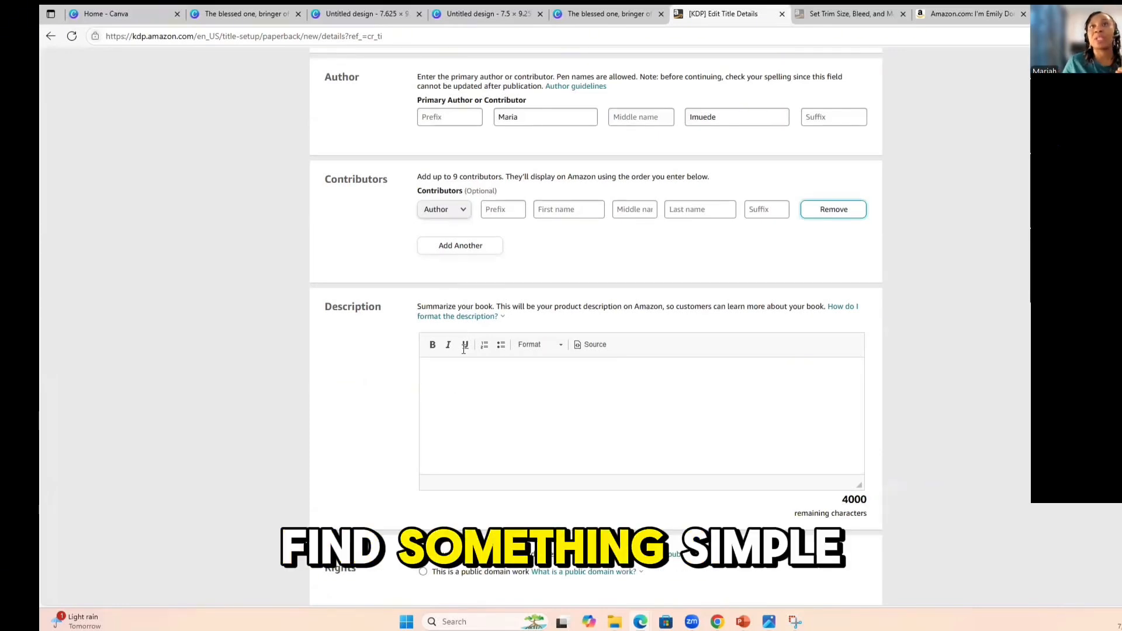
pyautogui.click(970, 14)
pyautogui.scroll(-1, 621, 287)
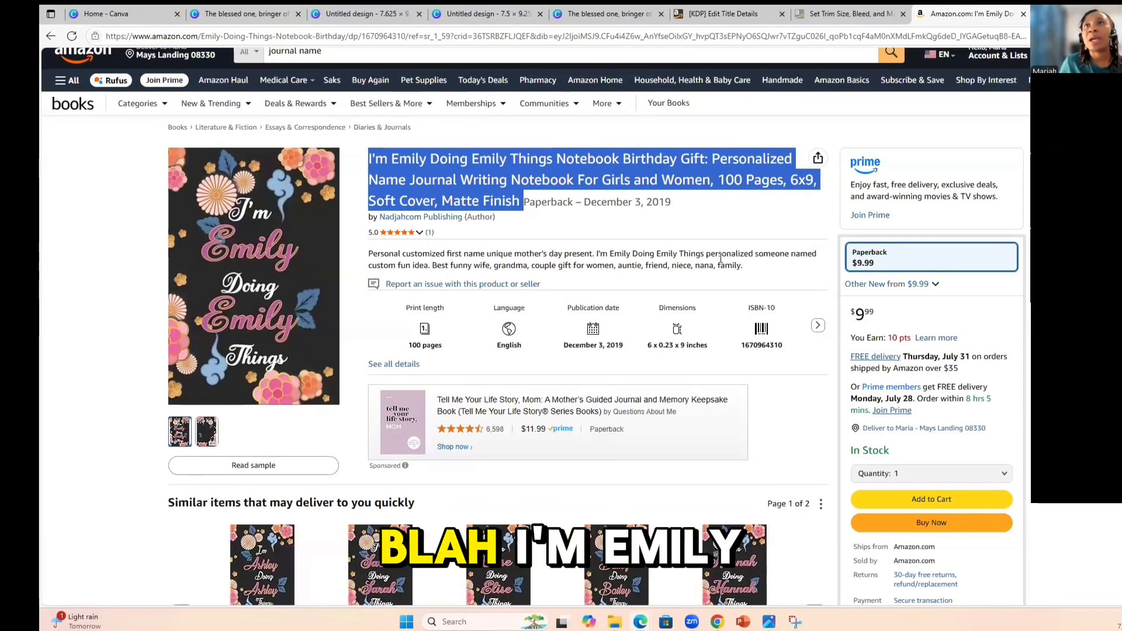
pyautogui.scroll(-8, 617, 332)
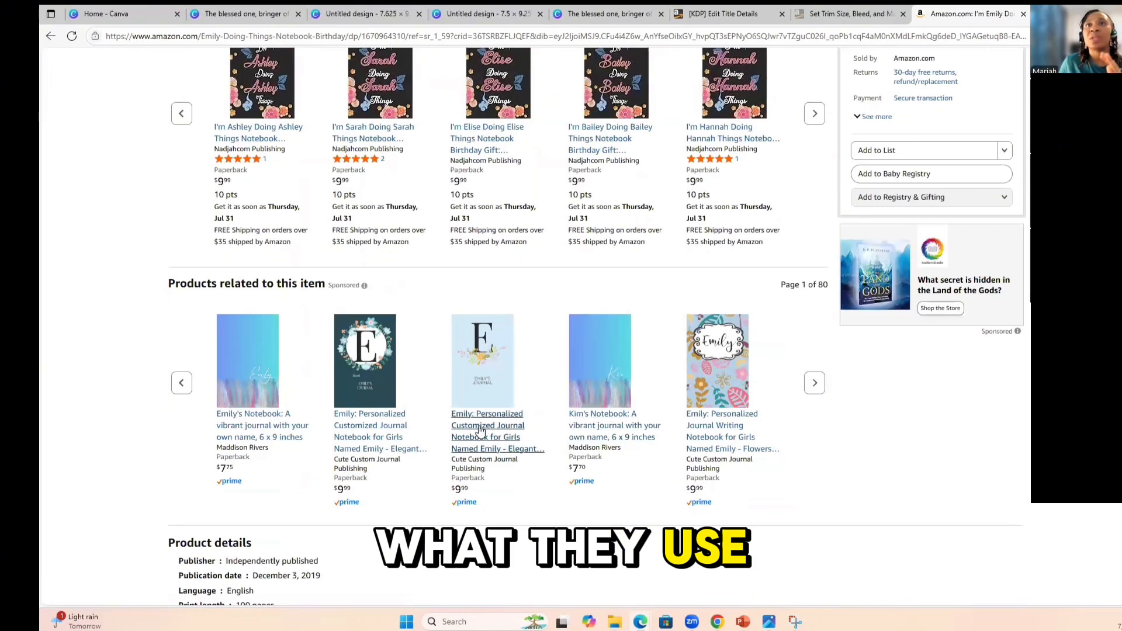
pyautogui.click(479, 431)
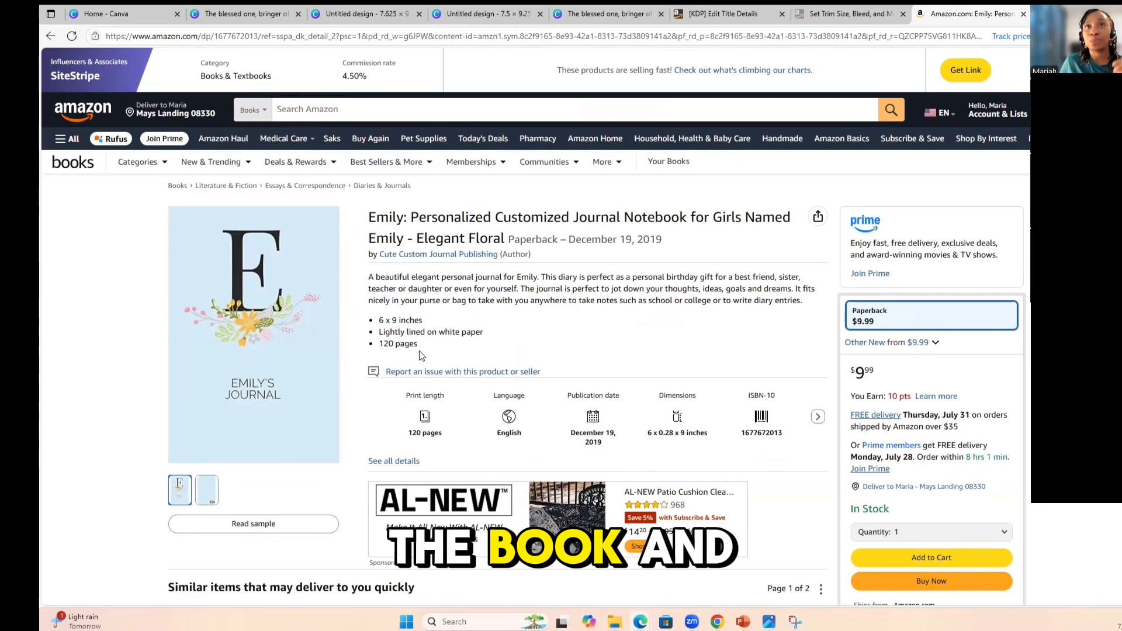
# Copy the listing's description with its bullet points and paste it into the book description on the KDP page
pyautogui.moveTo(420, 346); pyautogui.dragTo(355, 274)
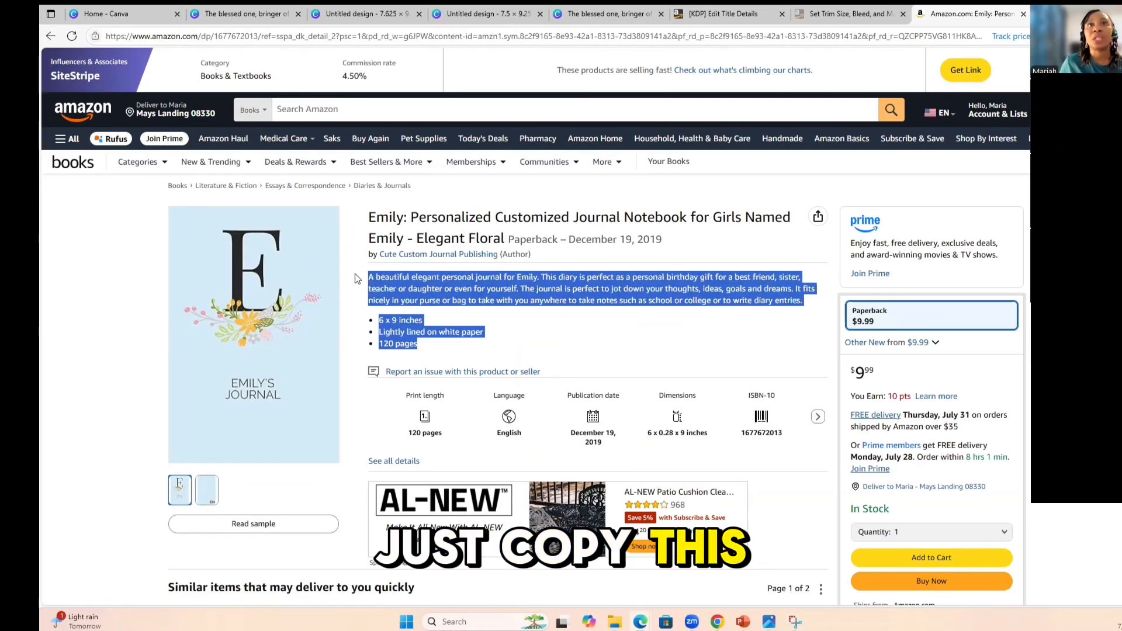
pyautogui.hotkey('ctrl', 'c')
pyautogui.click(667, 10)
pyautogui.click(716, 16)
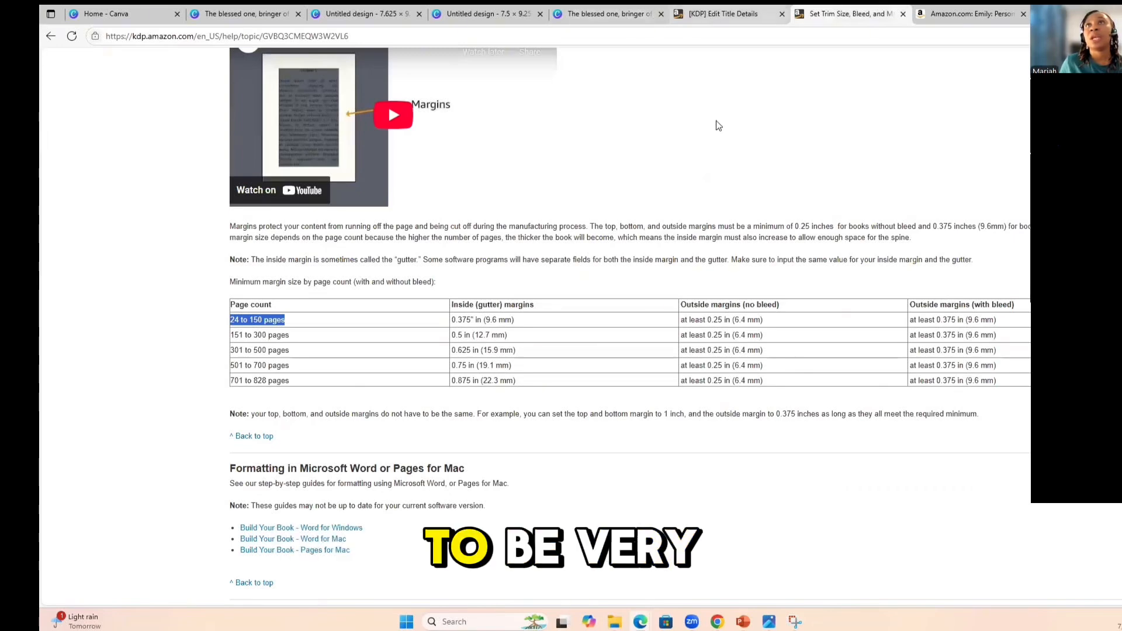
pyautogui.click(536, 381)
pyautogui.hotkey('ctrl', 'v')
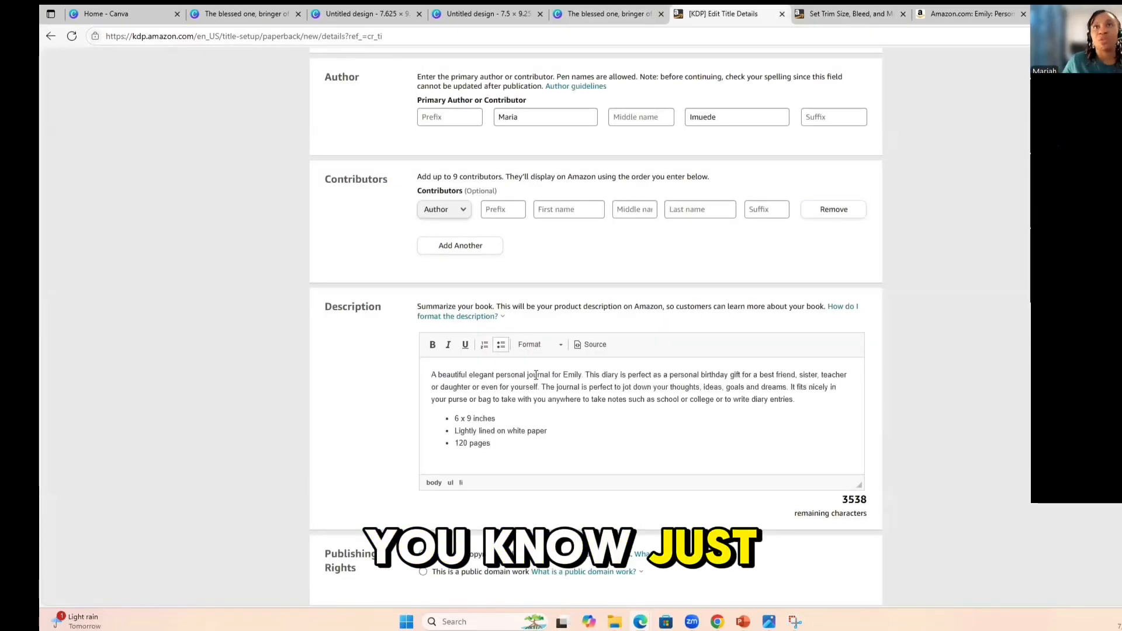
# Replace the opening "A" of the description with "Edo State is a beautiful place located in Nigeria"
pyautogui.click(441, 375)
pyautogui.press('BackSpace')
pyautogui.press('BackSpace')
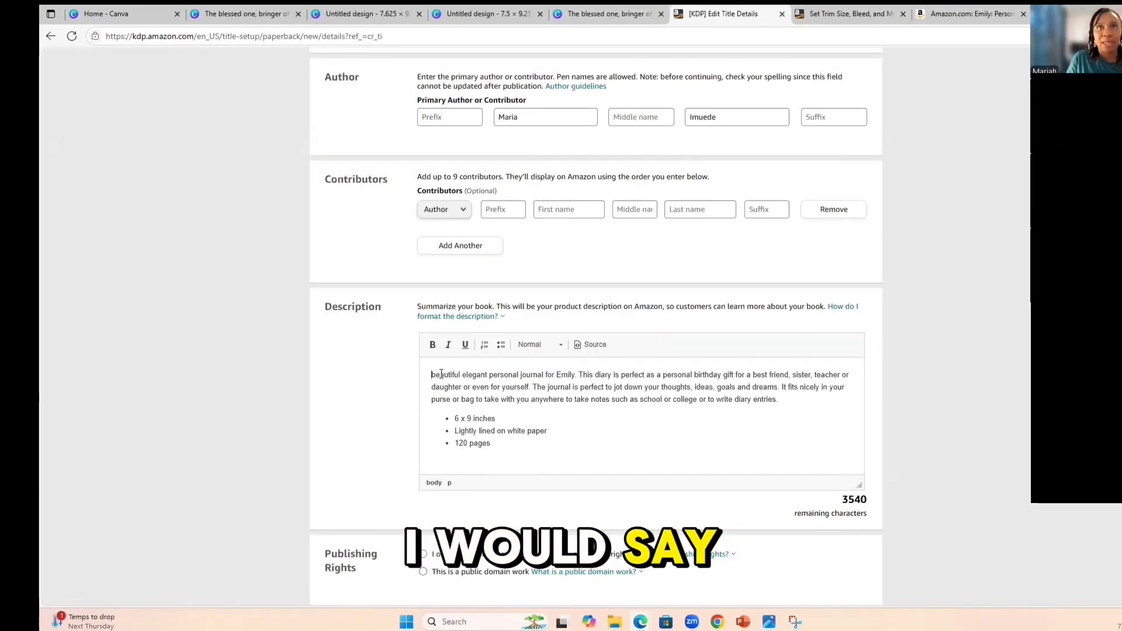
pyautogui.write('Edo State is a')
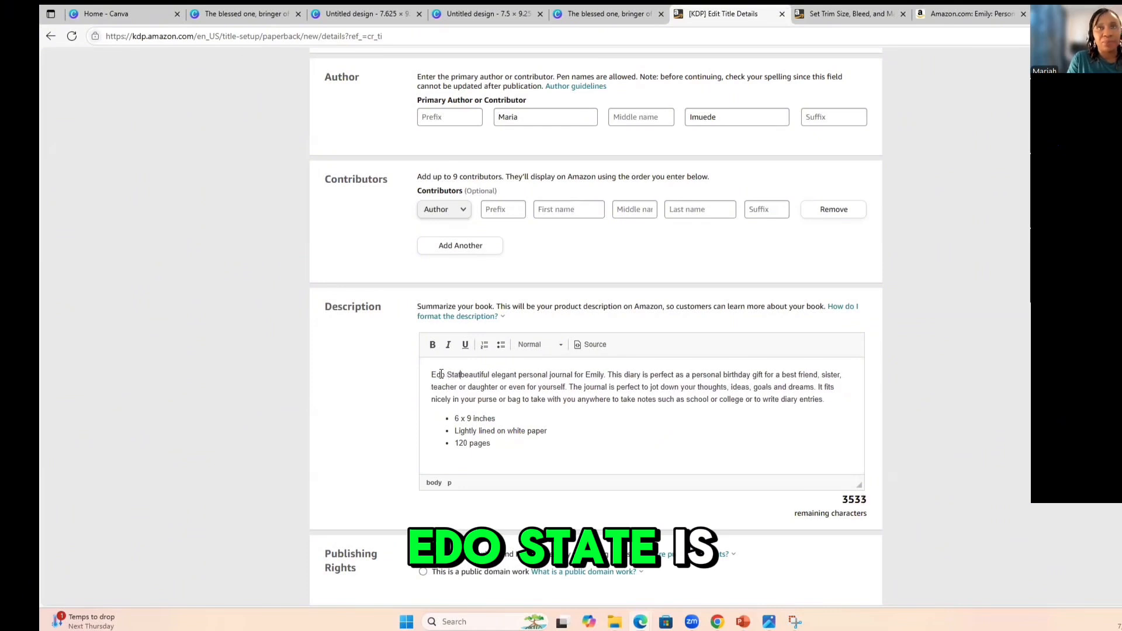
pyautogui.write(' beautiful ')
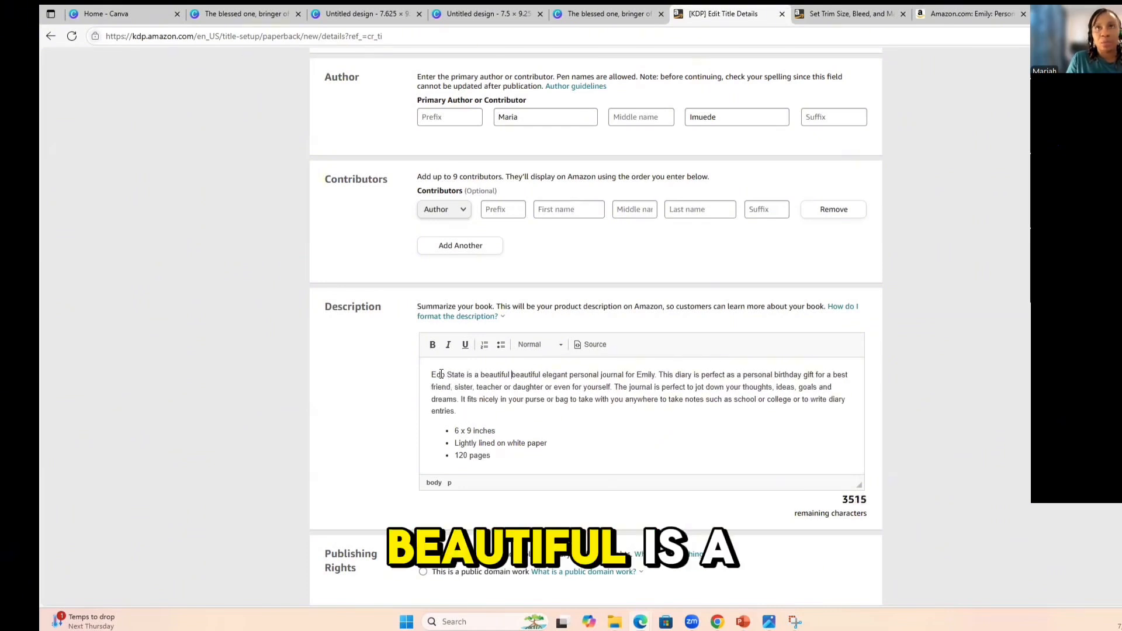
pyautogui.write('place located in Nigeria ')
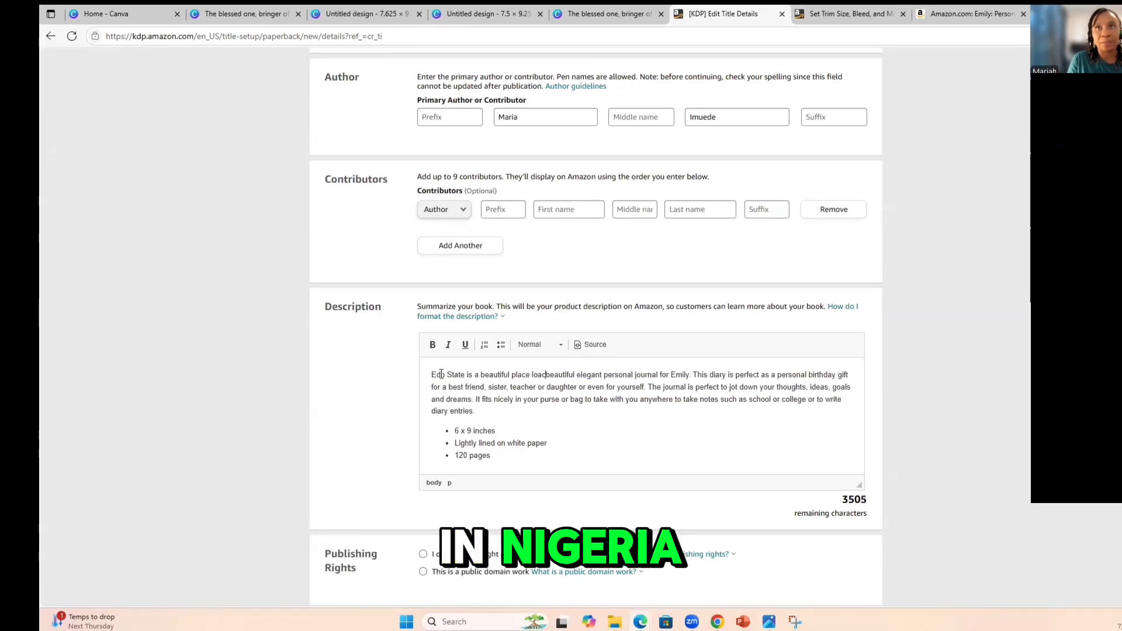
pyautogui.write('and having names in ')
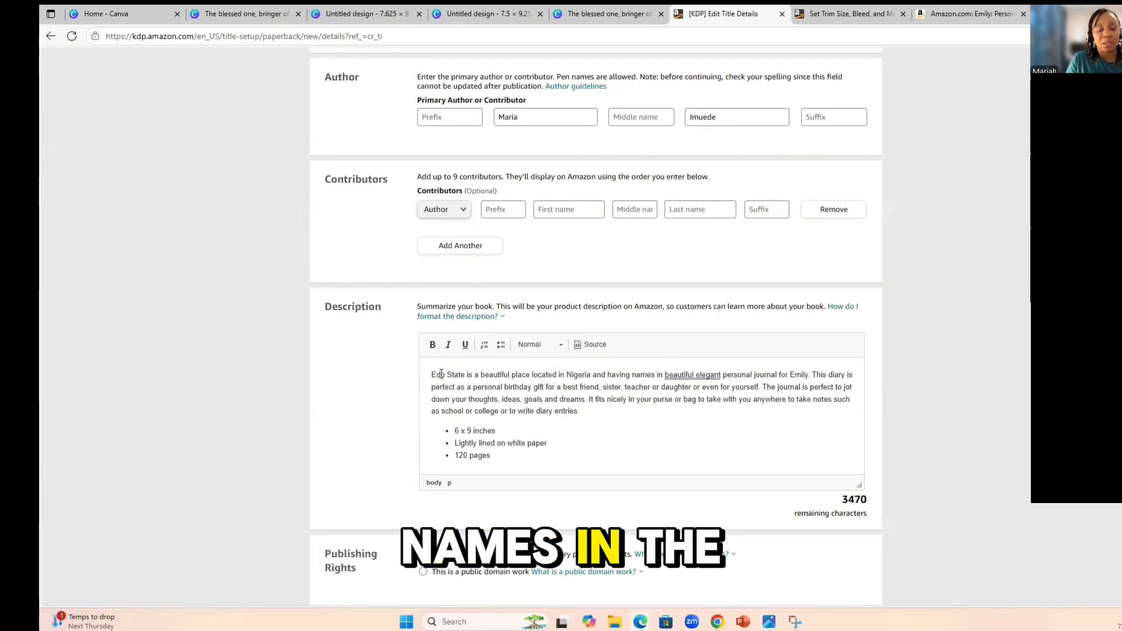
pyautogui.write('the Edo ')
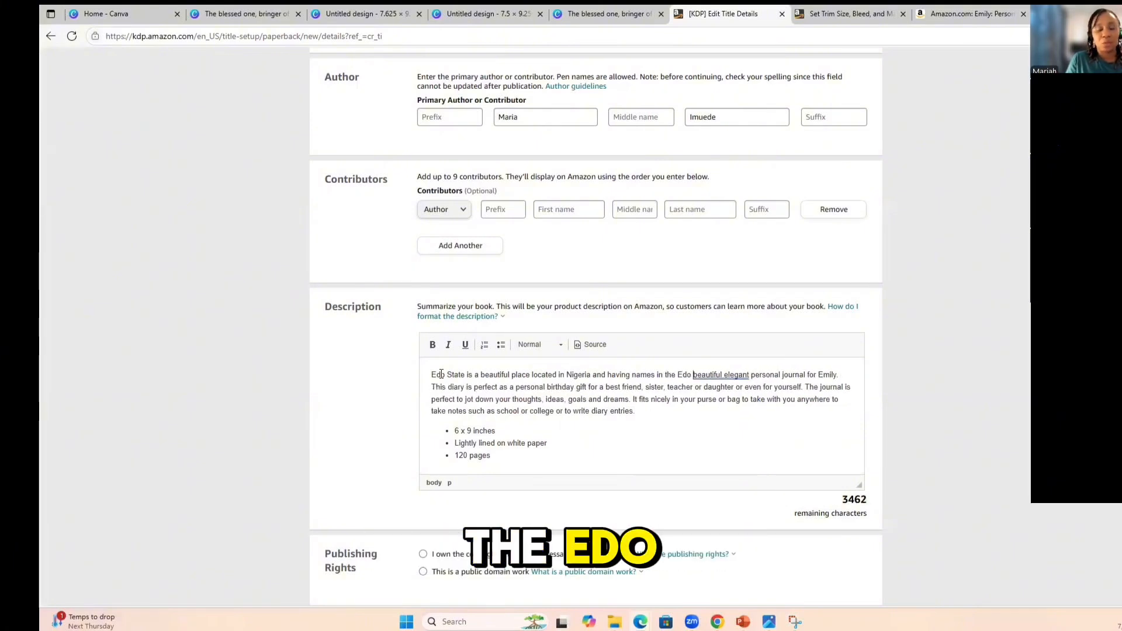
pyautogui.write('Dialect is an')
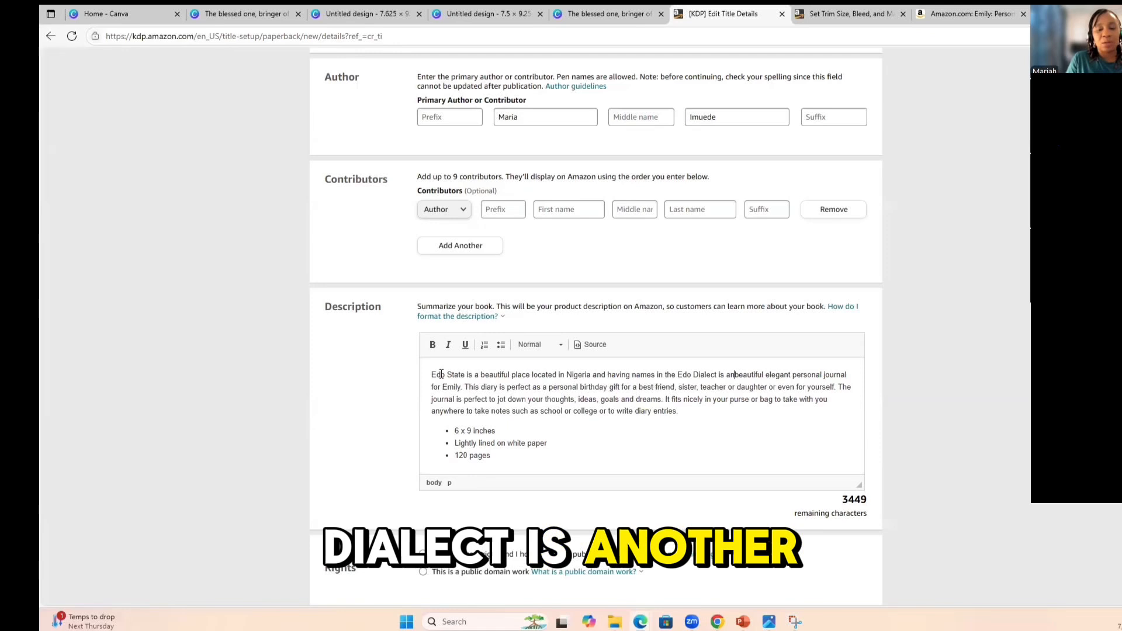
pyautogui.write('other way ')
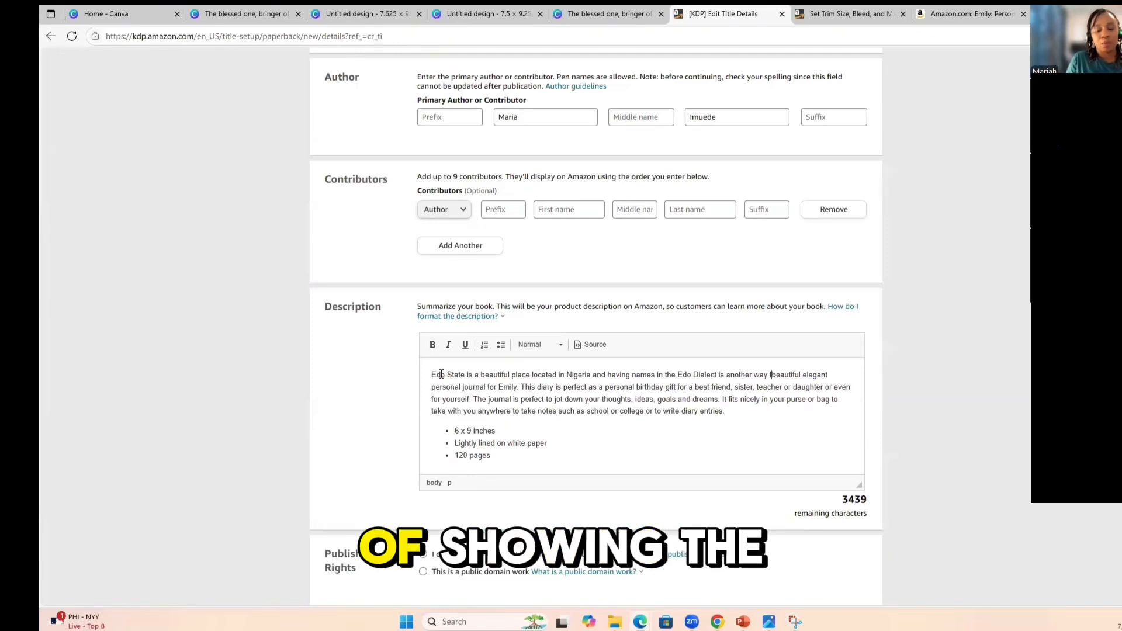
pyautogui.write('for showing the beautif')
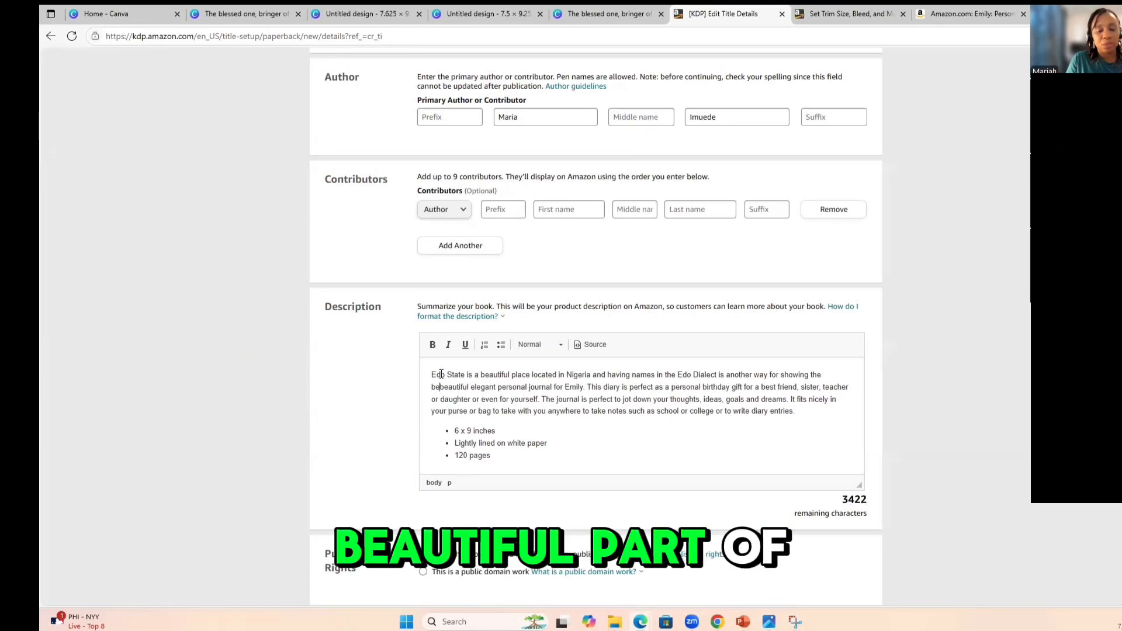
pyautogui.write('ul ')
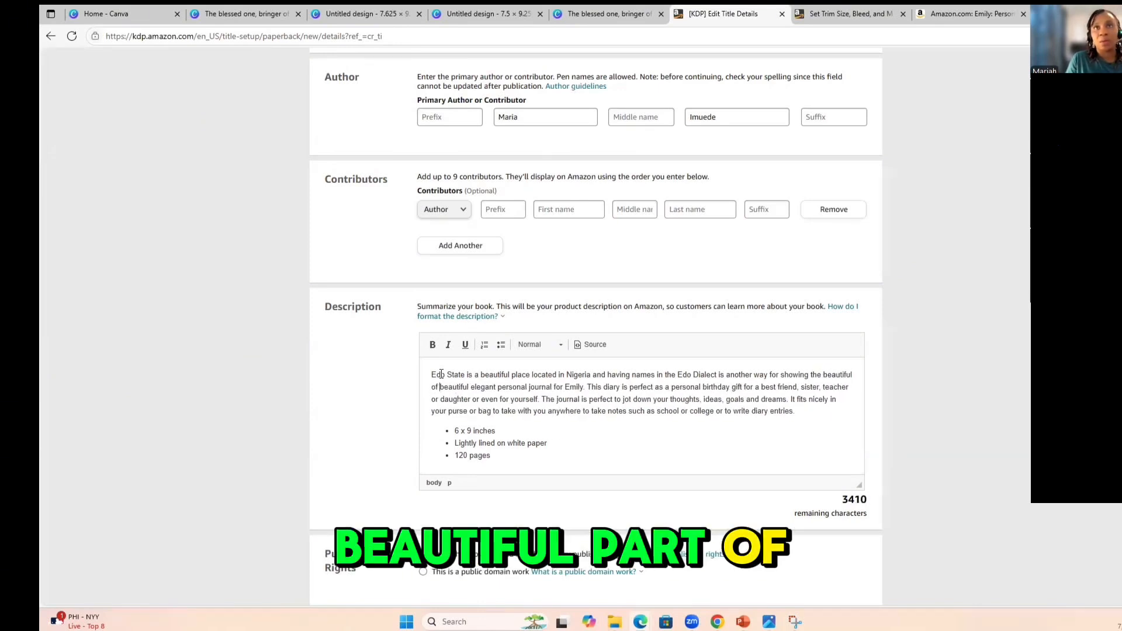
pyautogui.write('part part')
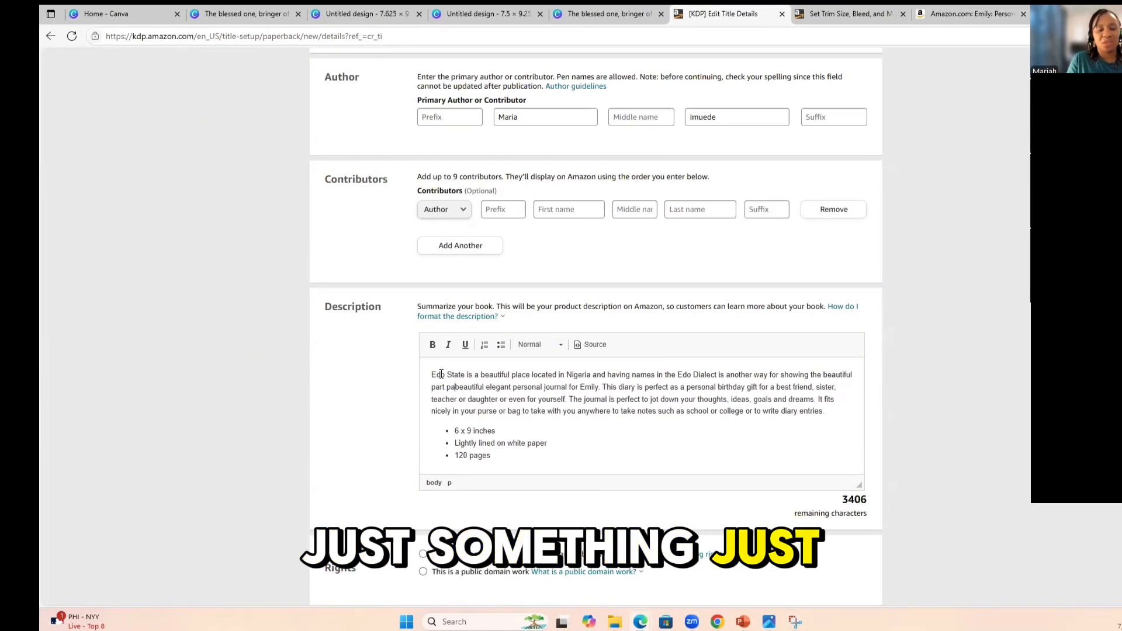
# Complete the description's opening sentence with "for showing the beautiful part of the Nigeria Culture."
pyautogui.press('BackSpace')
pyautogui.press('BackSpace')
pyautogui.press('BackSpace')
pyautogui.press('BackSpace')
pyautogui.write('of ')
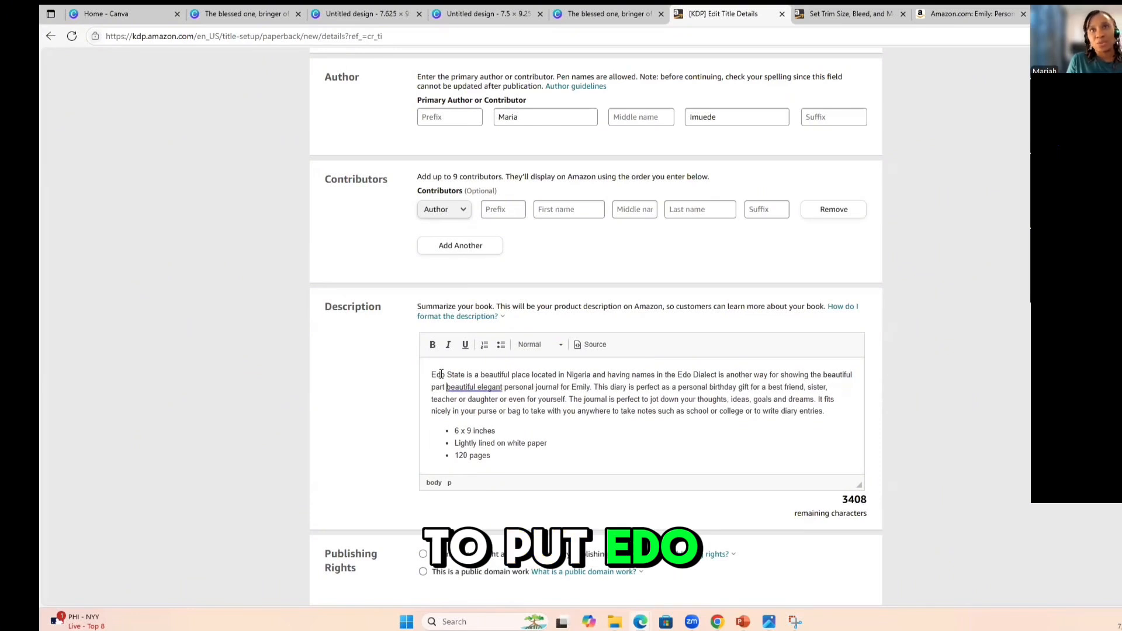
pyautogui.write('the Nigeri')
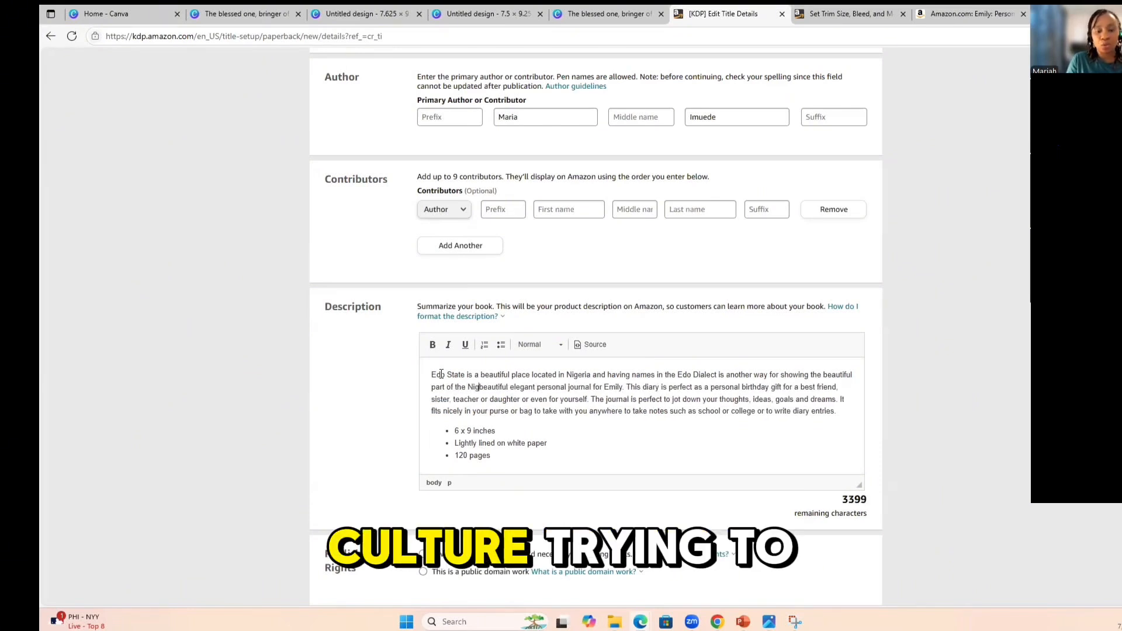
pyautogui.write('a ')
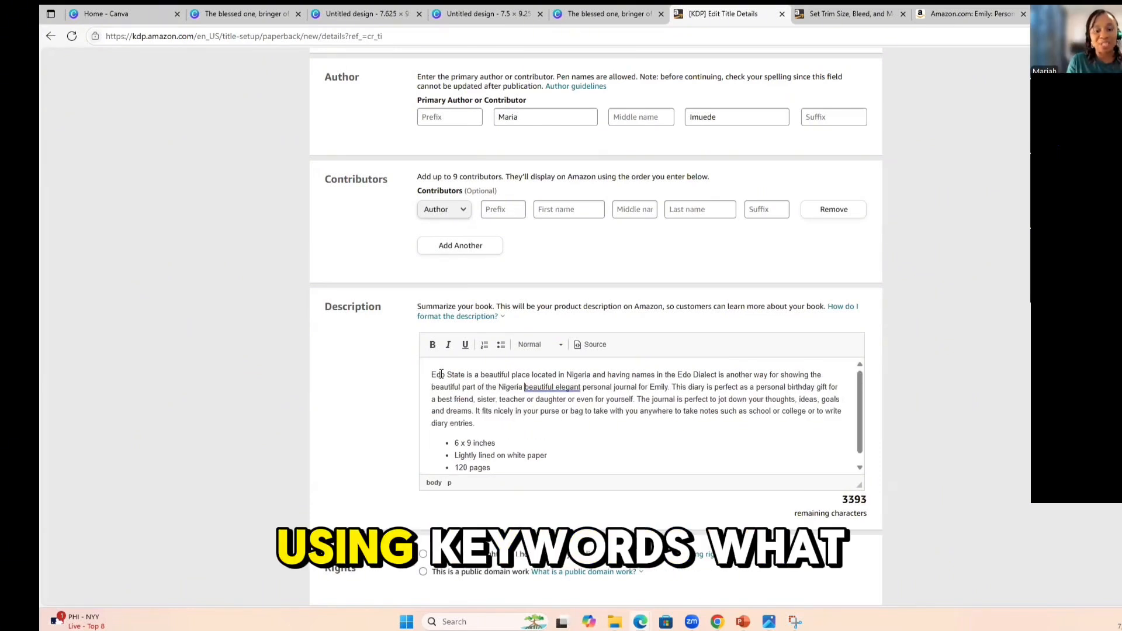
pyautogui.write('Culture')
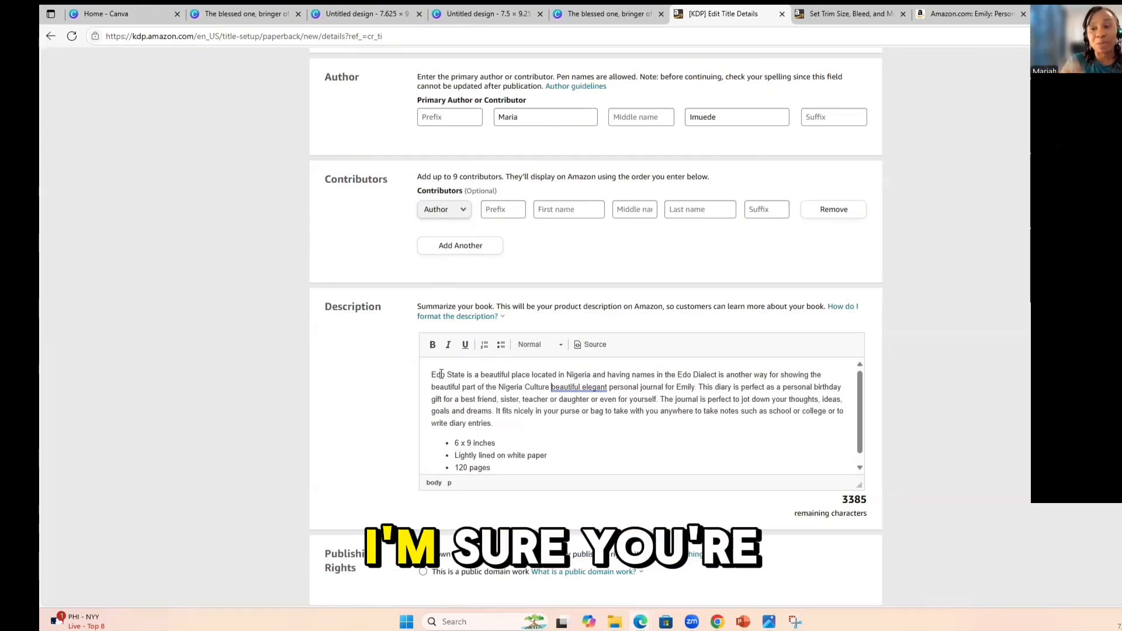
pyautogui.press('BackSpace')
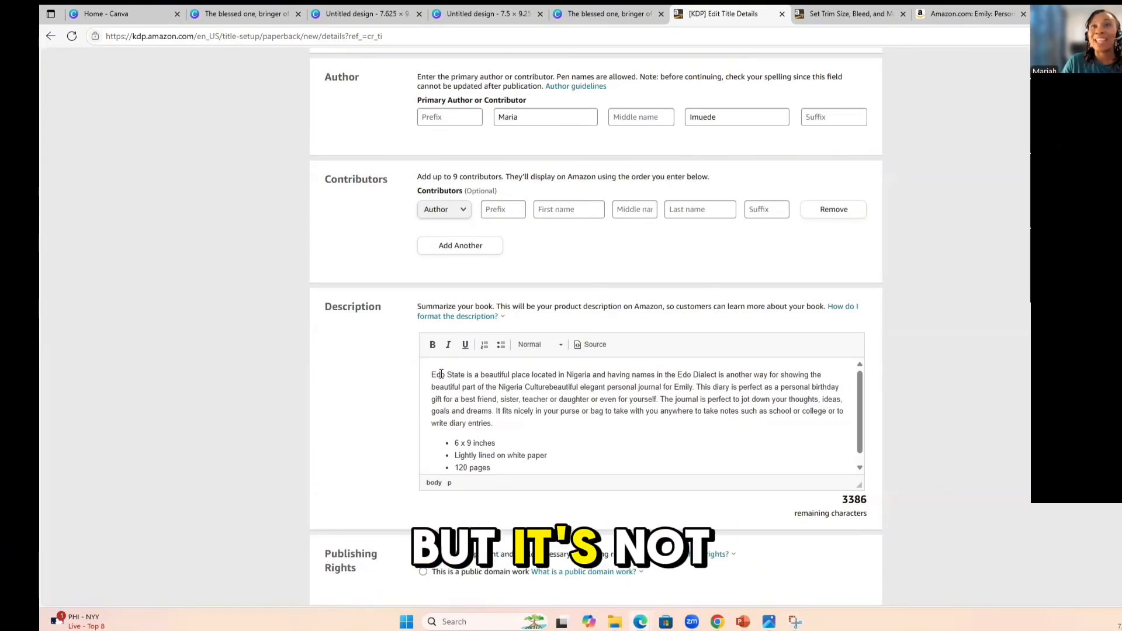
pyautogui.write('. ')
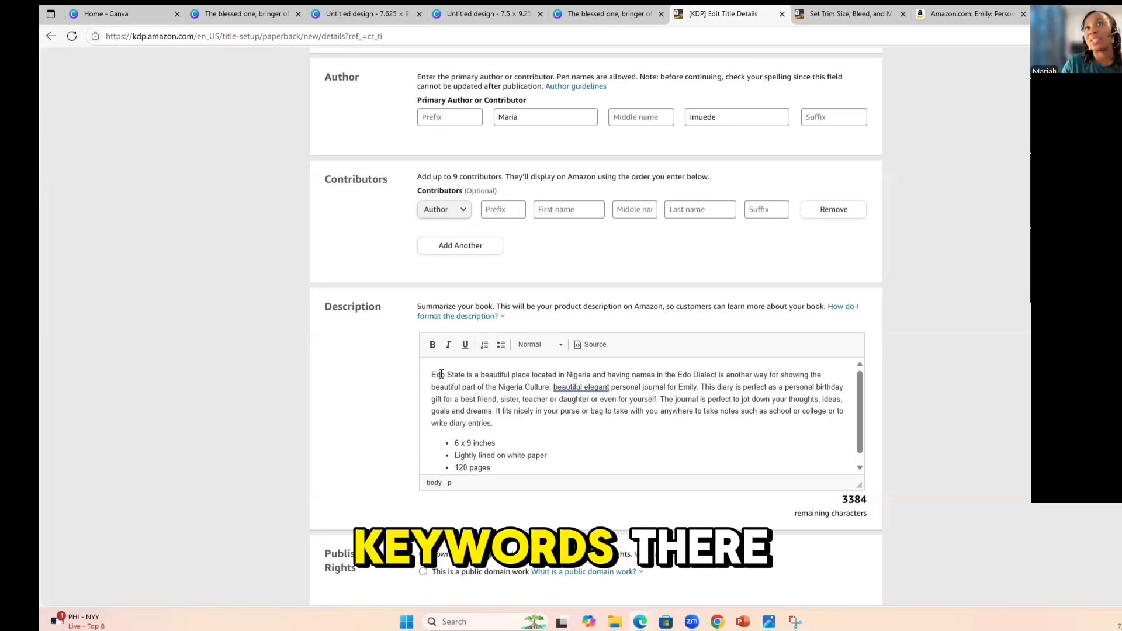
pyautogui.write('A ')
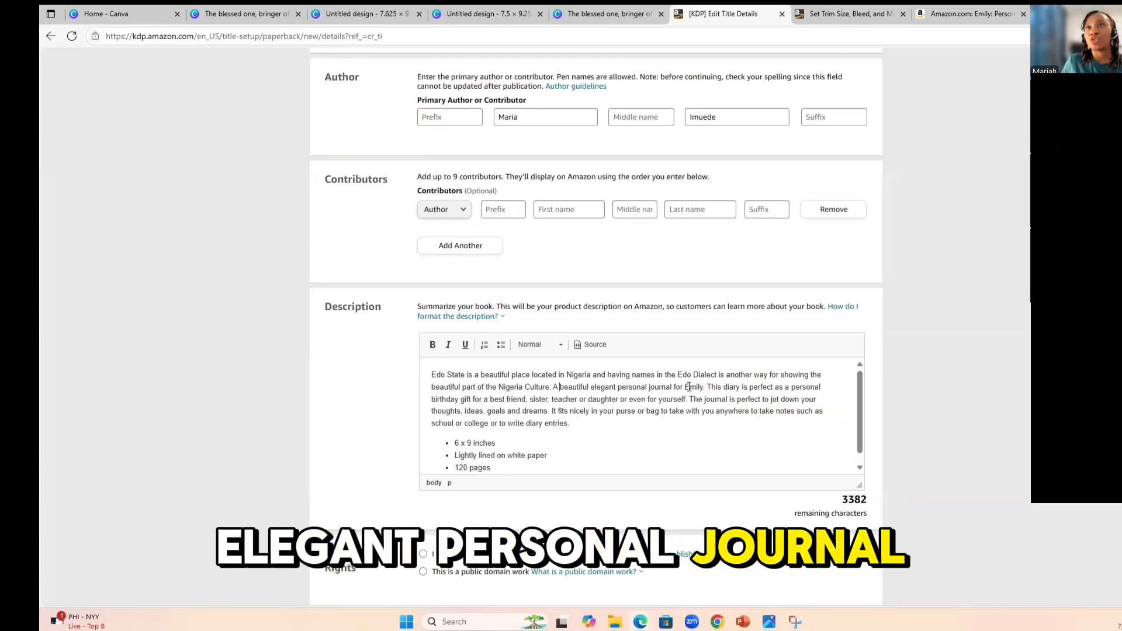
pyautogui.write('Odufa')
# Start the description's second sentence with "A" before "beautiful elegant" and replace "Emily" with "Odufa"
pyautogui.press('Delete')
pyautogui.press('Delete')
pyautogui.press('Delete')
pyautogui.press('Delete')
pyautogui.press('Delete')
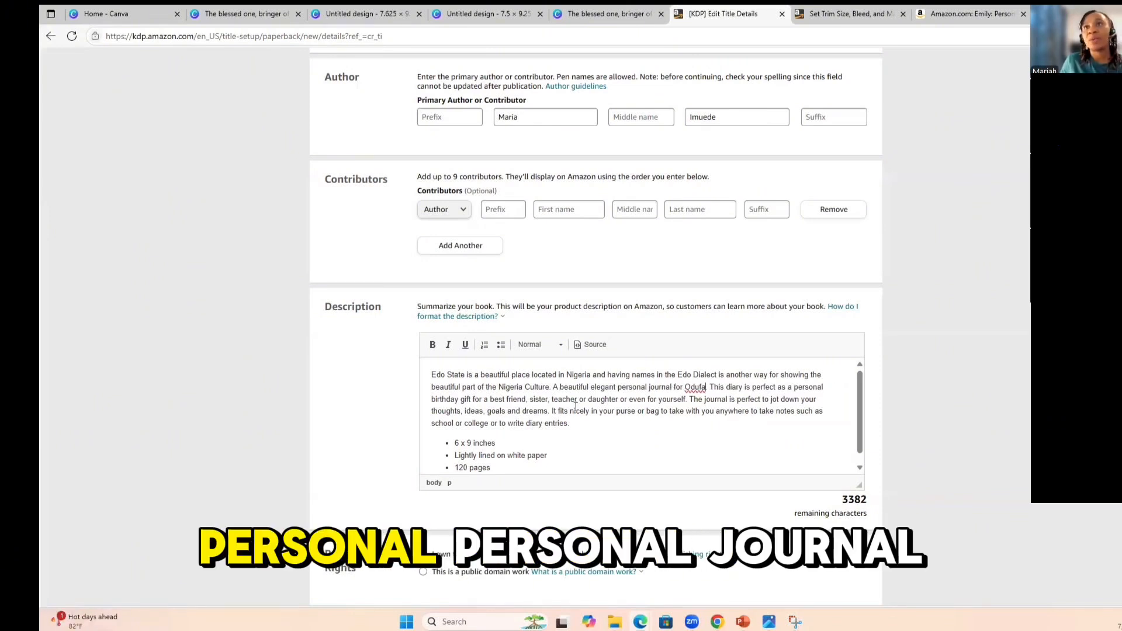
# Insert "journal, a" before "birthday gift" in the description and replace "jot" with "document"
pyautogui.write('journal, a')
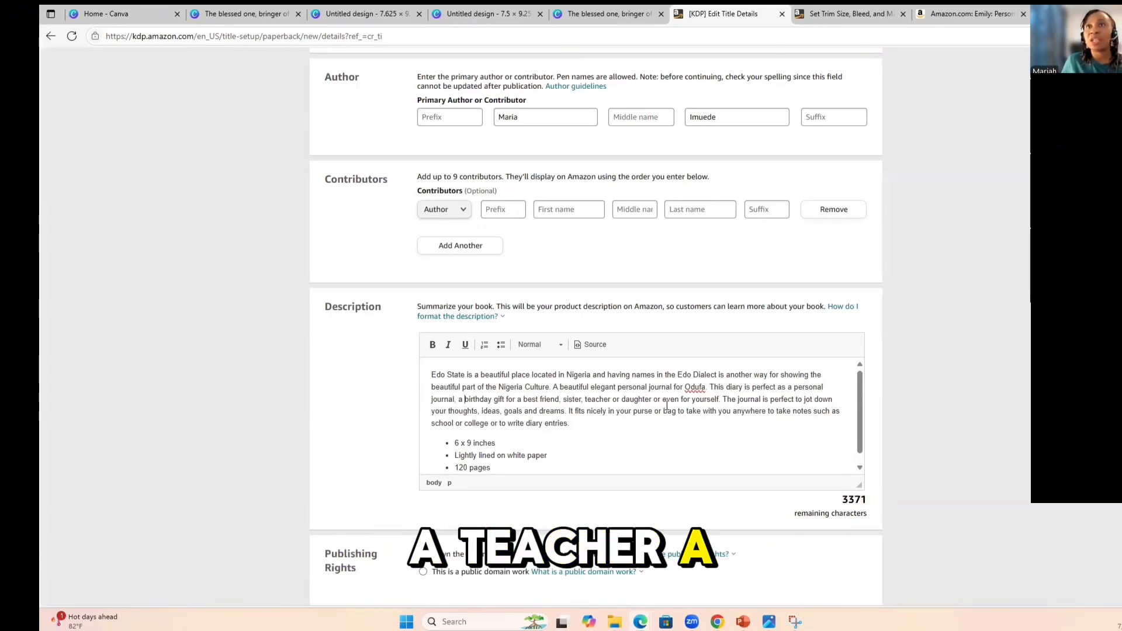
pyautogui.click(803, 399)
pyautogui.press('Delete')
pyautogui.press('Delete')
pyautogui.press('Delete')
pyautogui.press('Delete')
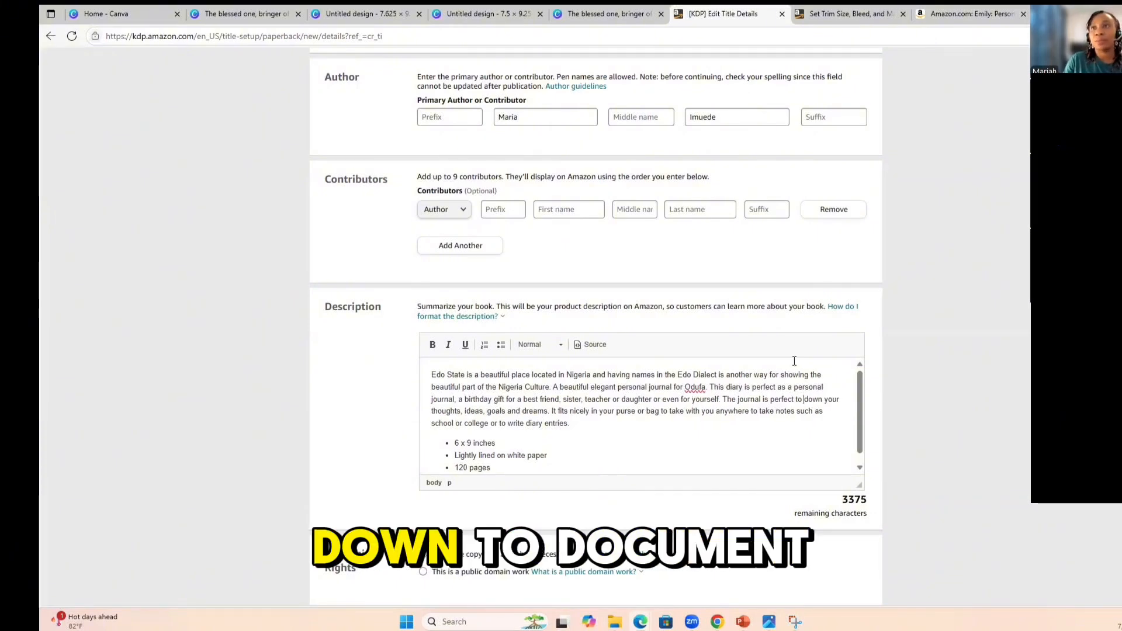
pyautogui.write('document')
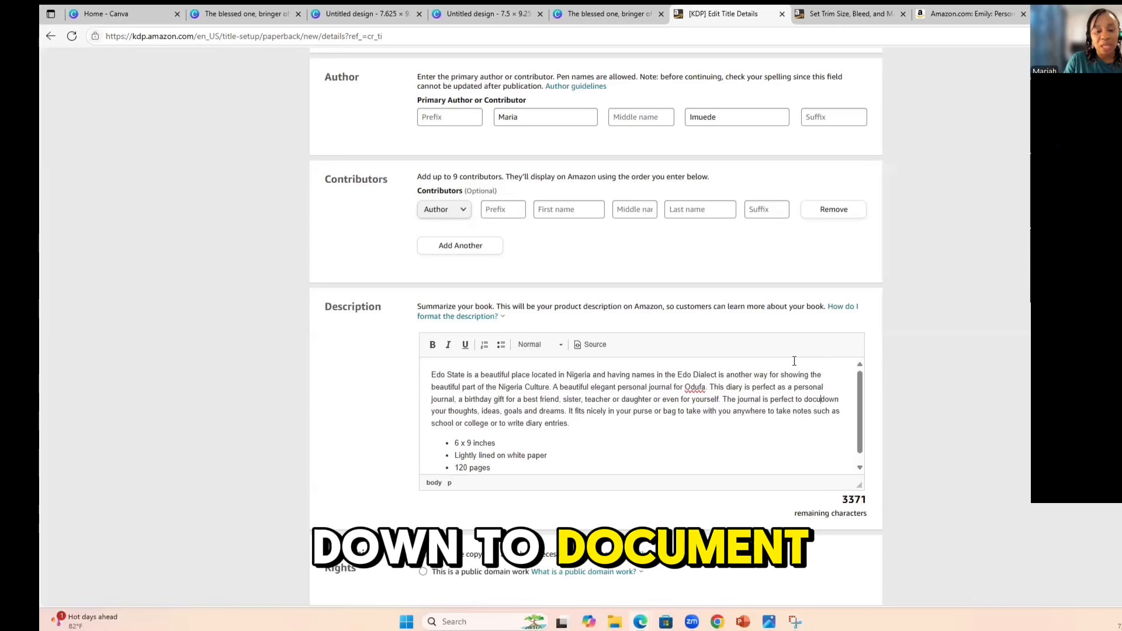
# Remove the leftover "down" after "document" and the words "purse or" before "bag" in the description
pyautogui.press('Delete')
pyautogui.press('Delete')
pyautogui.press('Delete')
pyautogui.press('Delete')
pyautogui.press('Delete')
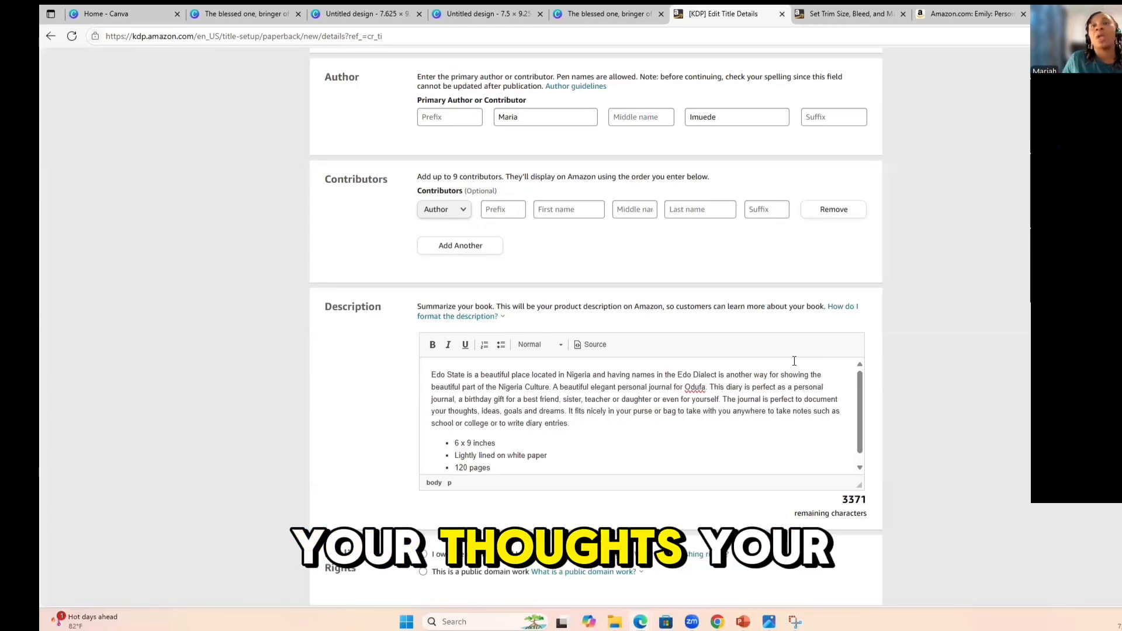
pyautogui.click(483, 409)
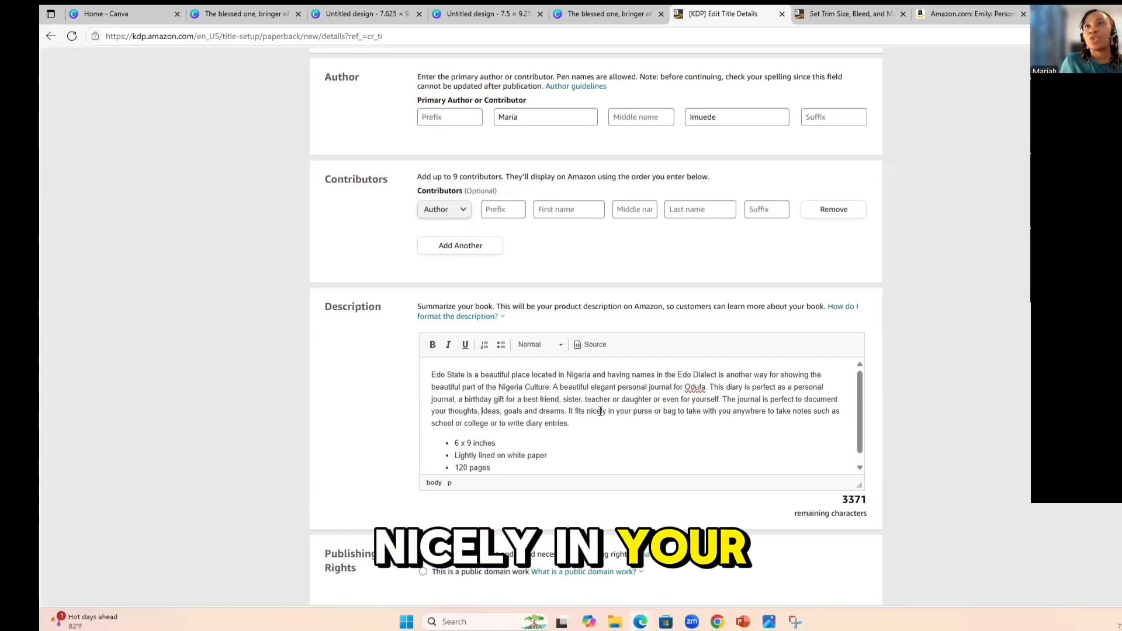
pyautogui.click(634, 411)
pyautogui.press('Delete')
pyautogui.press('Delete')
pyautogui.press('Delete')
pyautogui.press('Delete')
pyautogui.press('Delete')
pyautogui.press('Delete')
pyautogui.press('Delete')
pyautogui.press('Delete')
pyautogui.press('Delete')
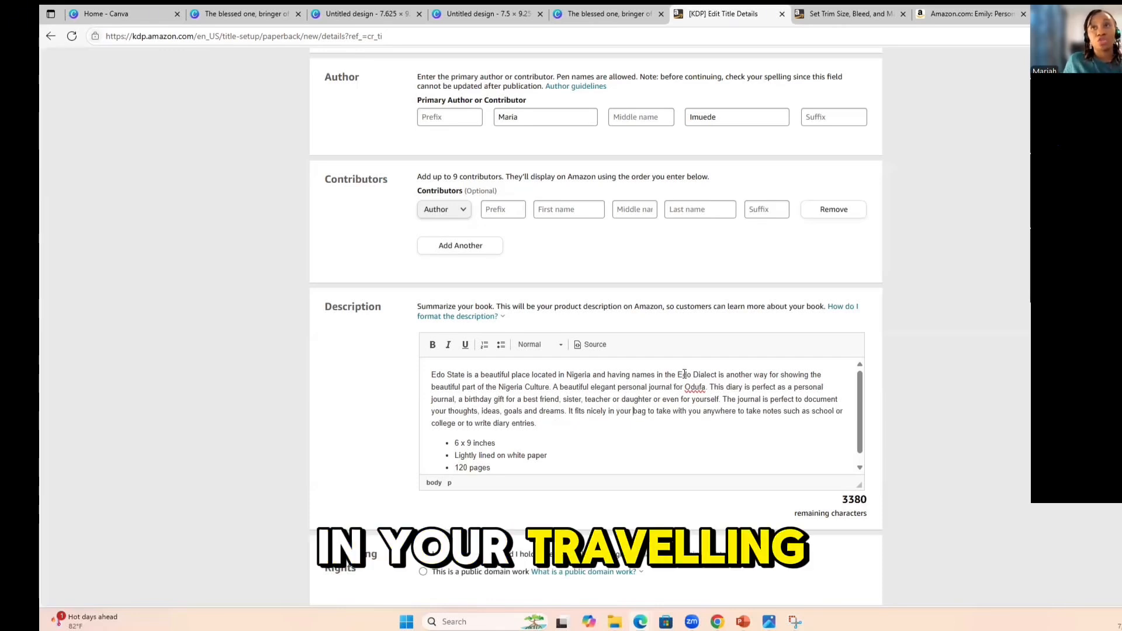
# Replace "such as" after "take notes" in the description with "in class, at work and best for"
pyautogui.click(649, 412)
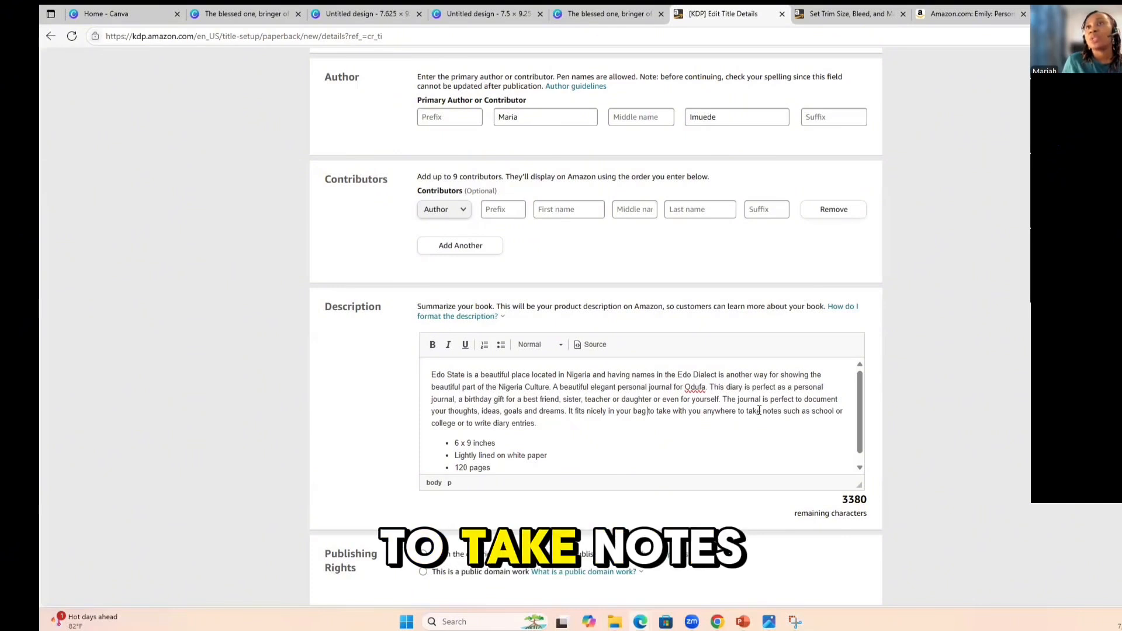
pyautogui.write('in class, at work ')
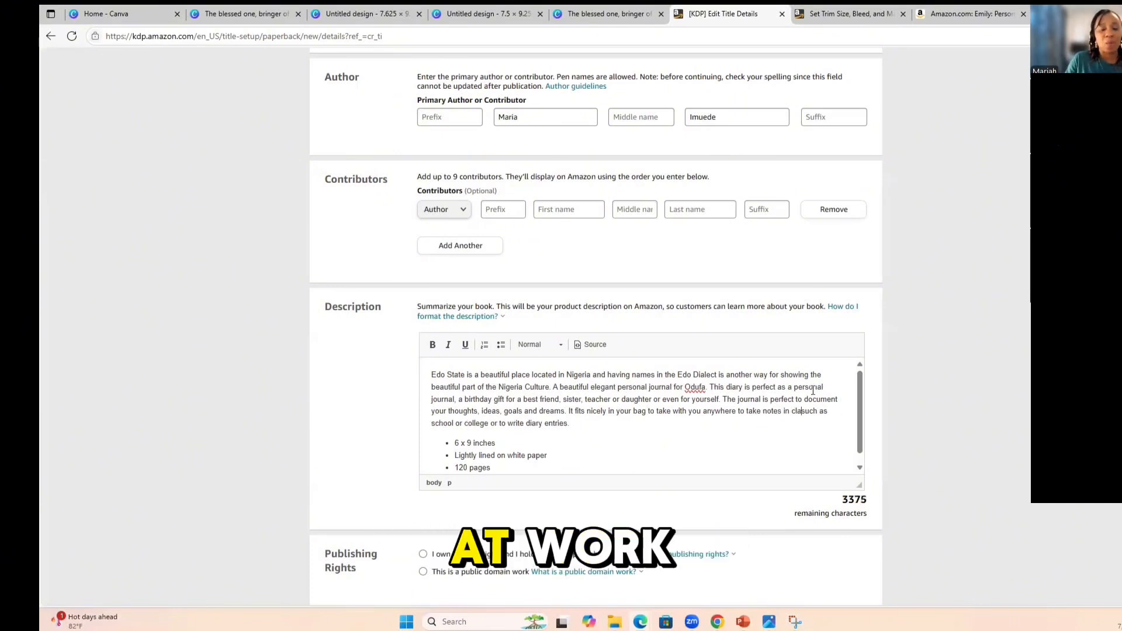
pyautogui.write('an')
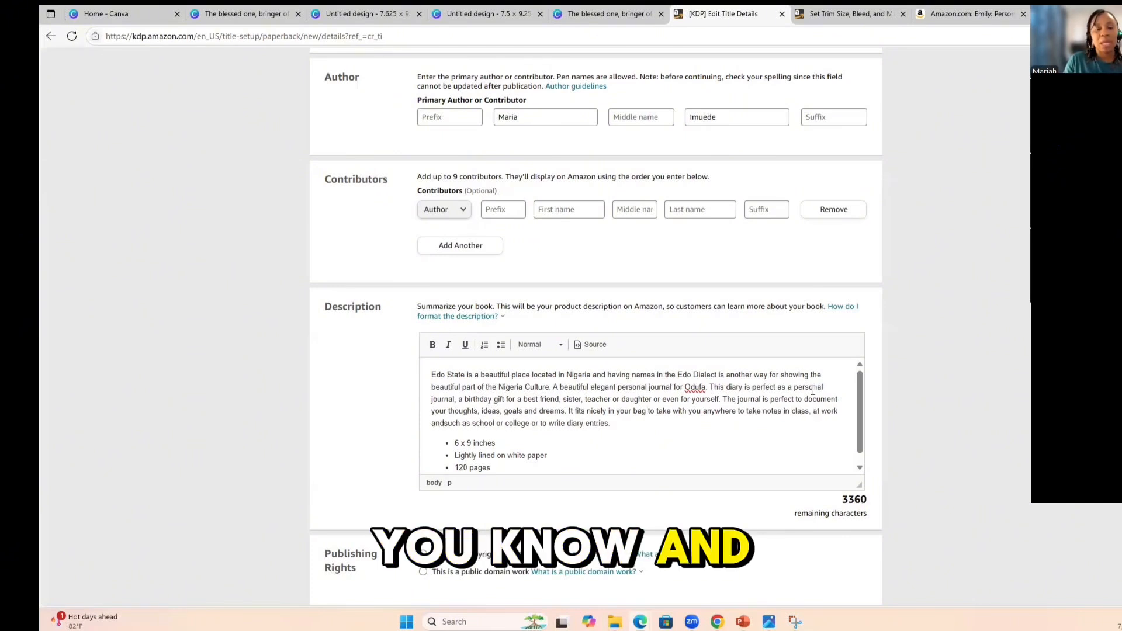
pyautogui.write('d bes')
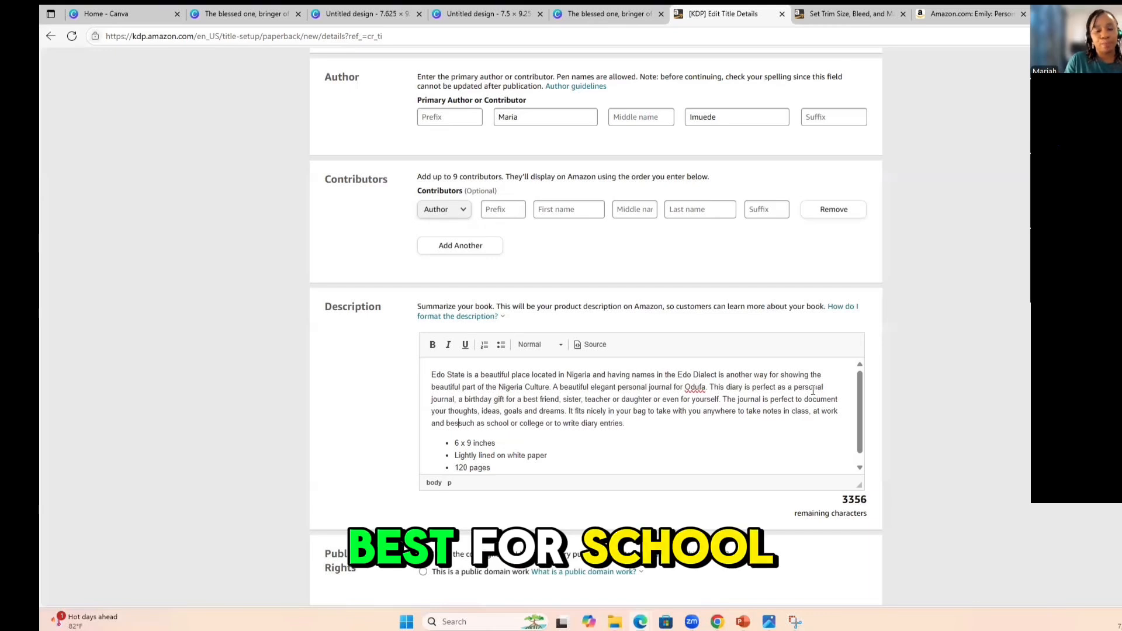
pyautogui.write('t for')
pyautogui.press('Delete')
pyautogui.press('Delete')
pyautogui.press('Delete')
pyautogui.press('Delete')
pyautogui.press('Delete')
pyautogui.press('Delete')
pyautogui.press('Delete')
pyautogui.press('Delete')
pyautogui.press('Delete')
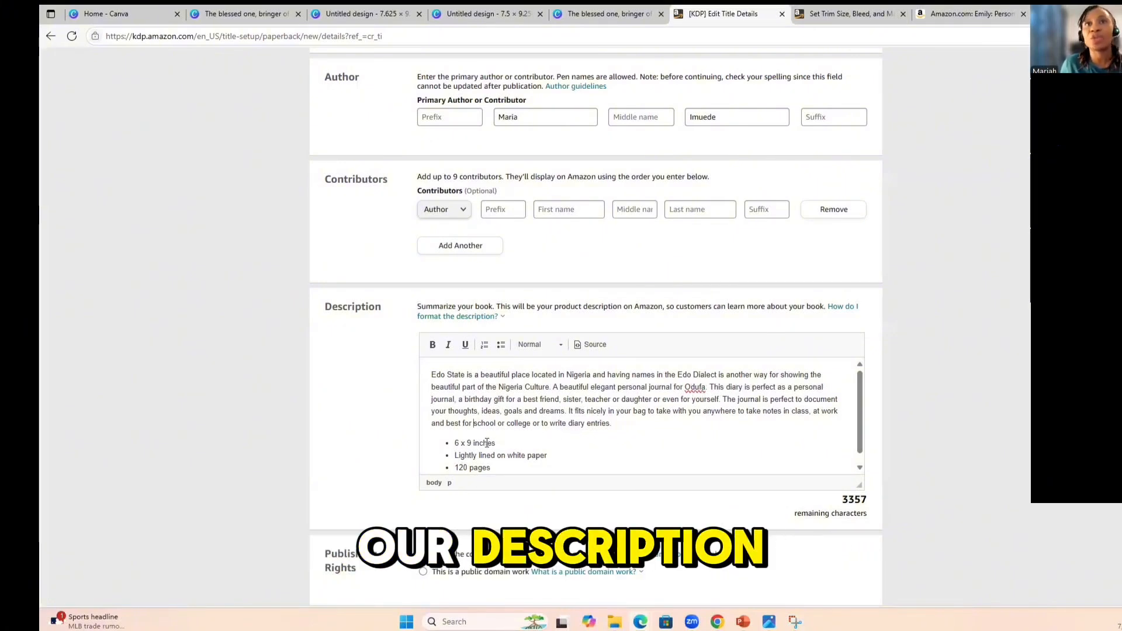
# Change the description's size bullet to "7.5 x 9.25 inches" and its page count bullet to "150 pages"
pyautogui.click(456, 443)
pyautogui.write('7.5')
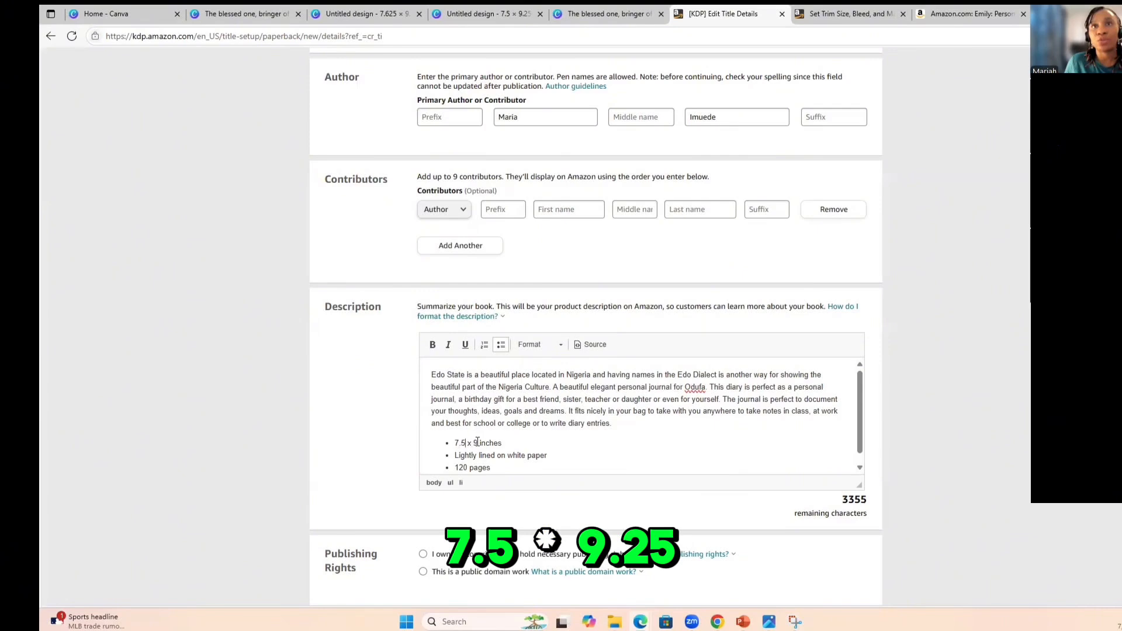
pyautogui.write('.25')
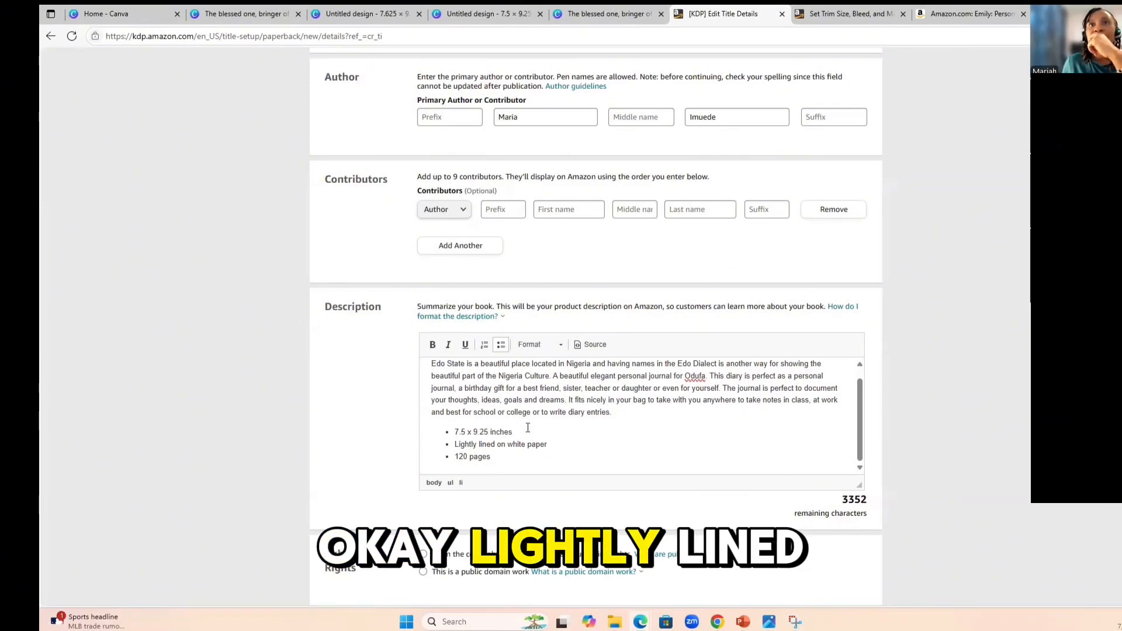
pyautogui.scroll(-2, 529, 426)
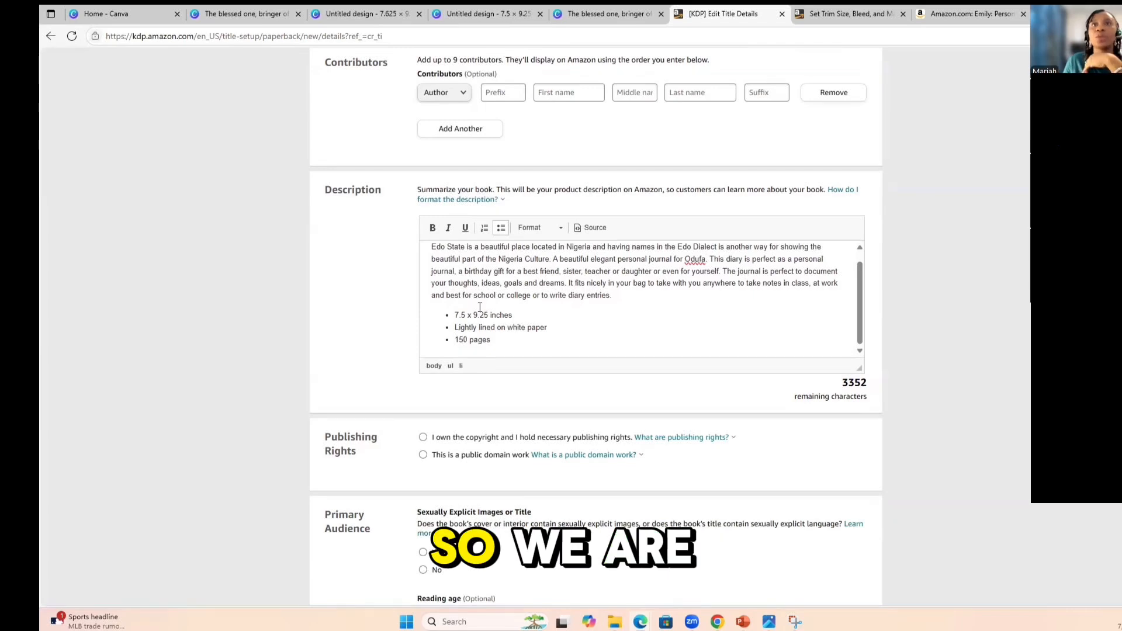
# Declare ownership of the copyright and publishing rights, and answer No to sexually explicit images or title
pyautogui.scroll(-2, 480, 307)
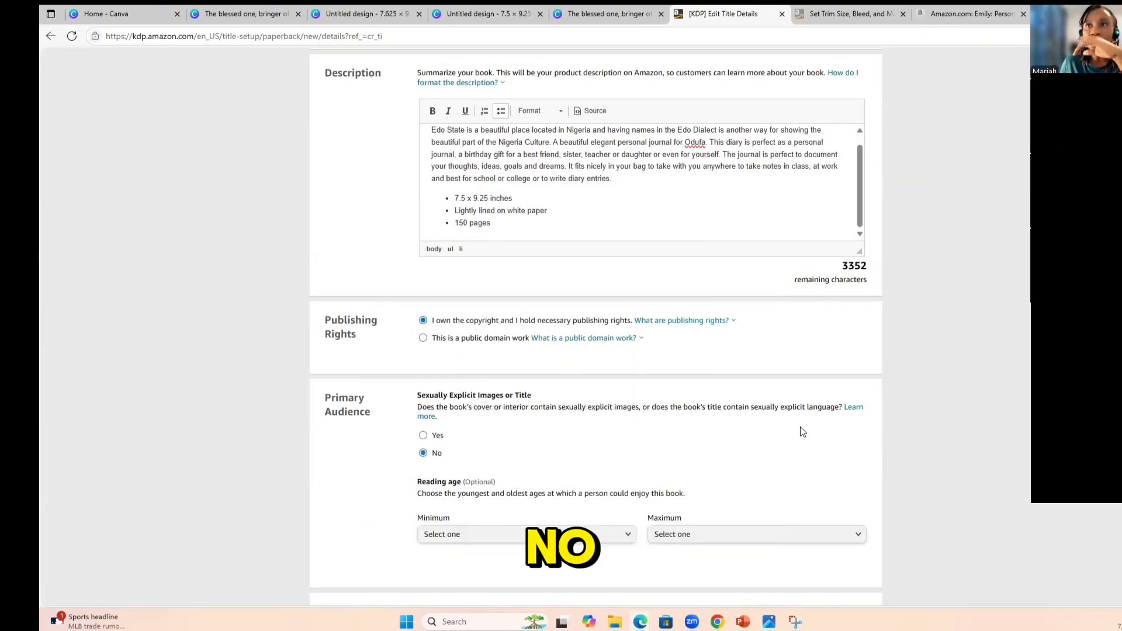
pyautogui.scroll(-3, 517, 322)
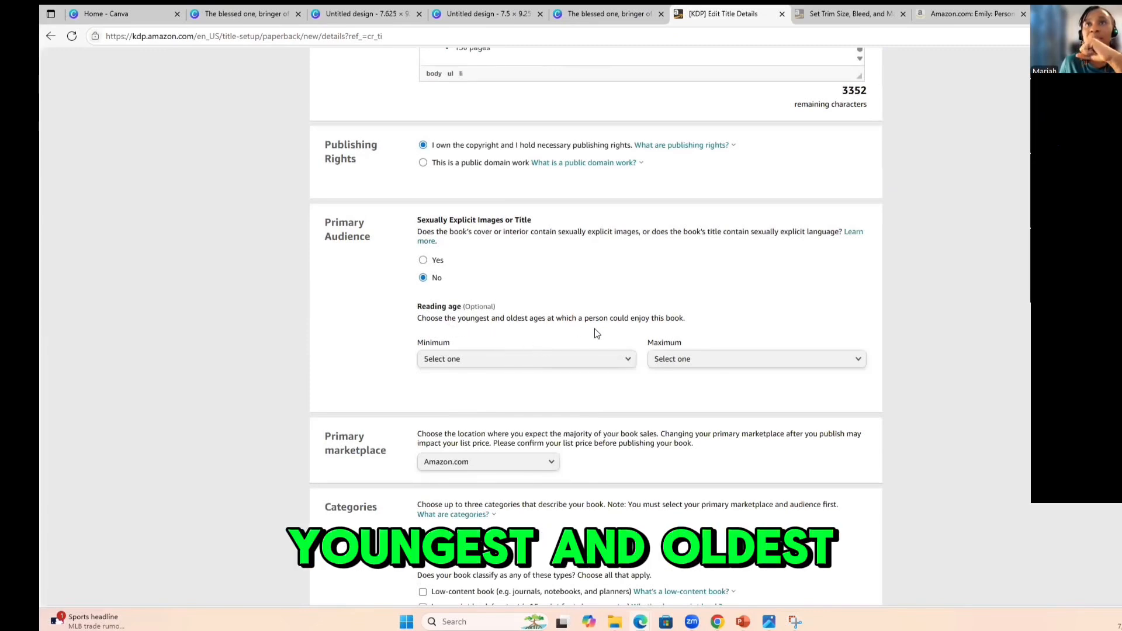
# Set the reading age range from a minimum of Baby to a maximum of 18+
pyautogui.click(594, 359)
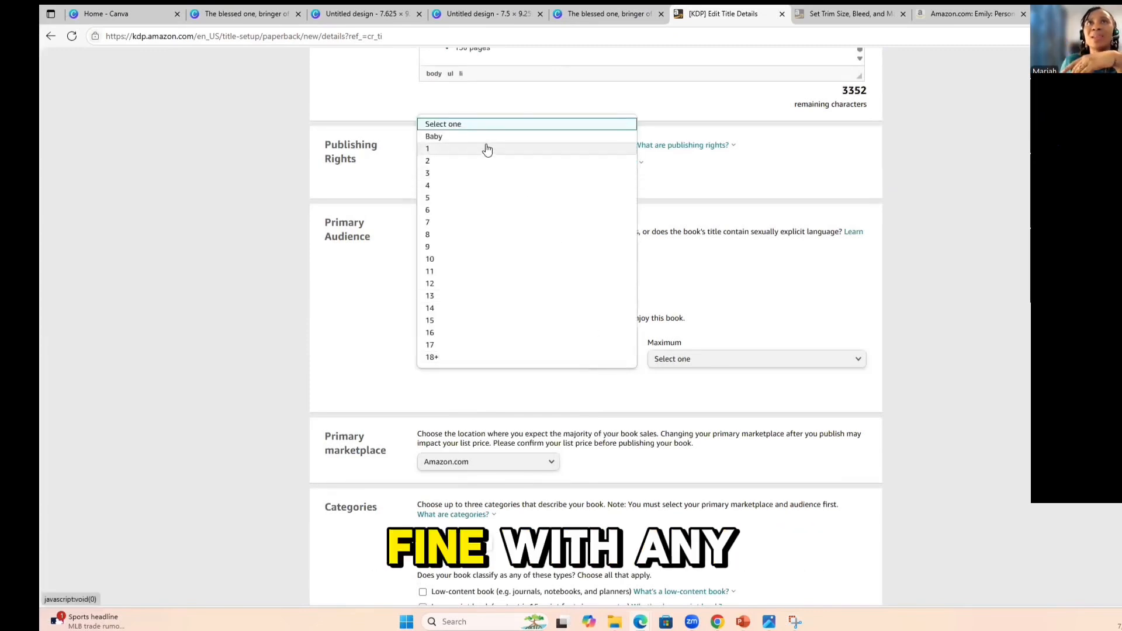
pyautogui.click(469, 136)
pyautogui.scroll(-8, 749, 300)
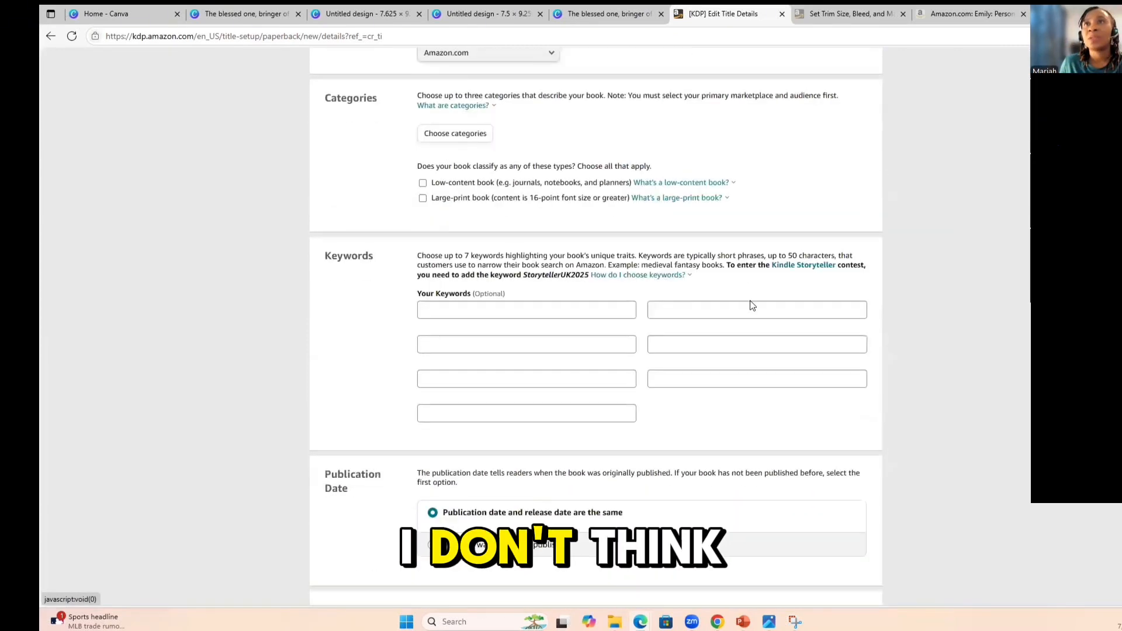
pyautogui.scroll(9, 750, 298)
pyautogui.click(684, 411)
pyautogui.click(681, 415)
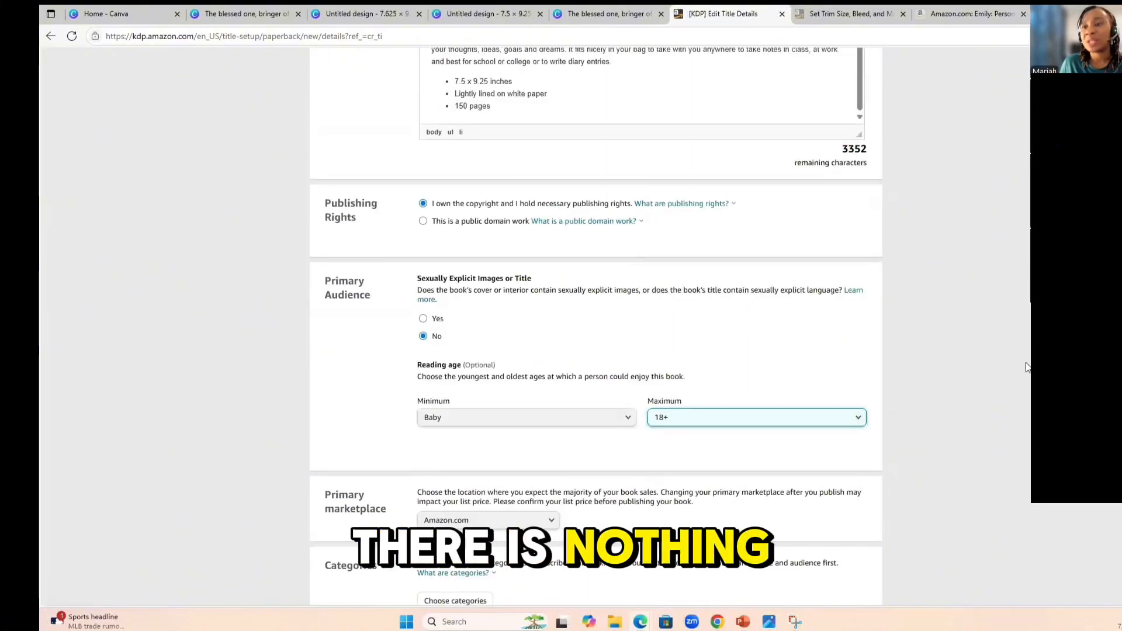
# Choose Amazon.com as the primary marketplace and classify the book as a low-content book
pyautogui.scroll(-2, 699, 361)
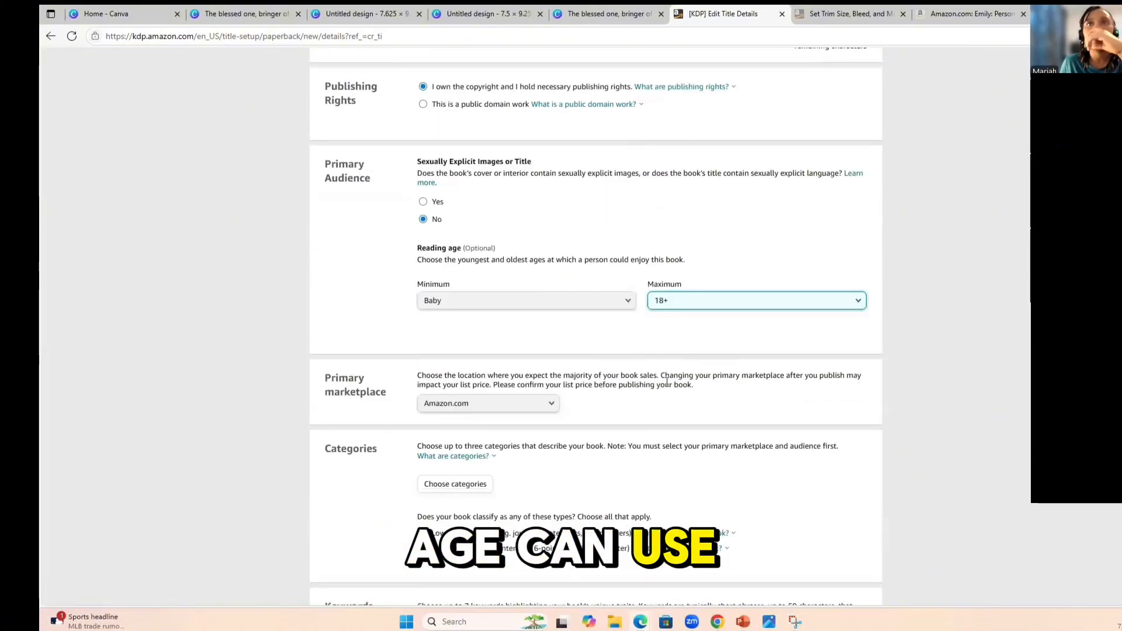
pyautogui.scroll(-2, 509, 393)
pyautogui.click(535, 288)
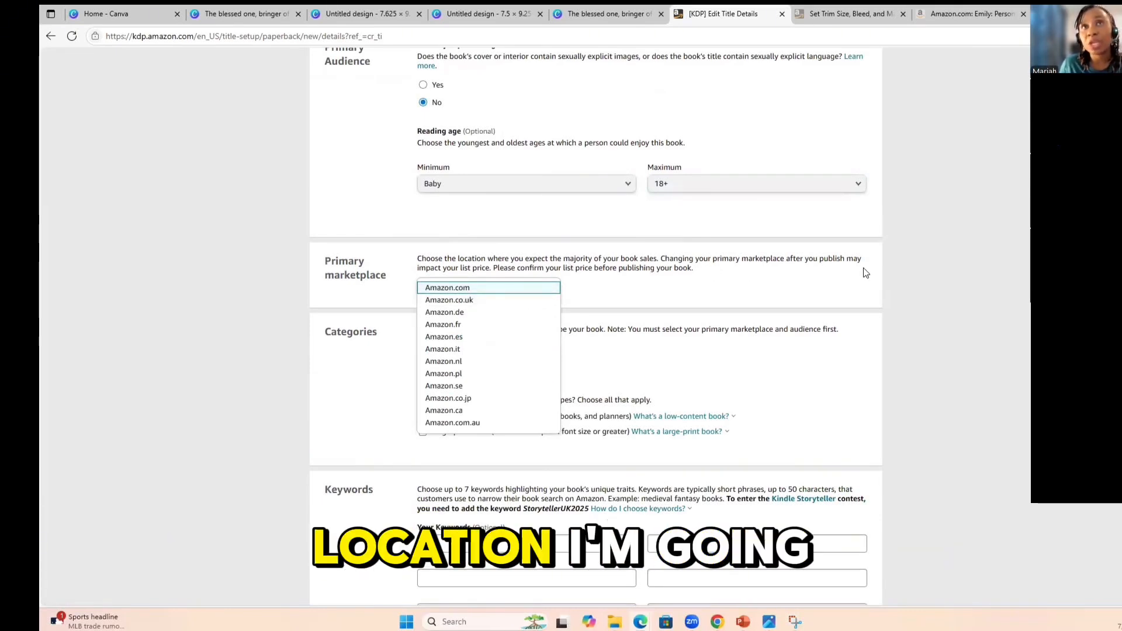
pyautogui.click(458, 288)
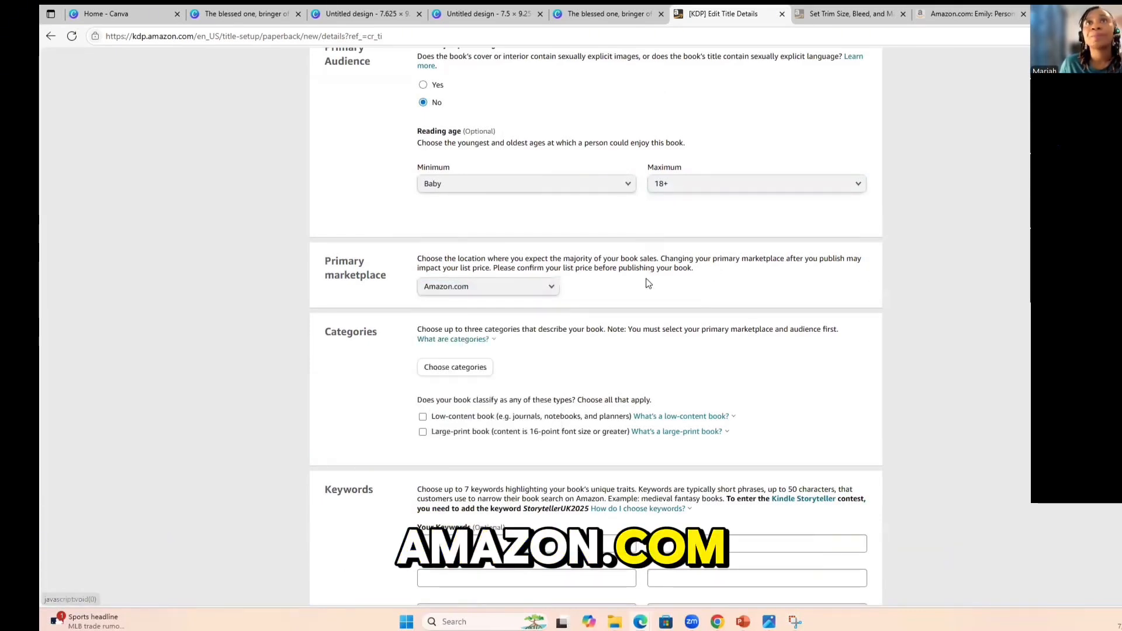
pyautogui.scroll(-1, 576, 315)
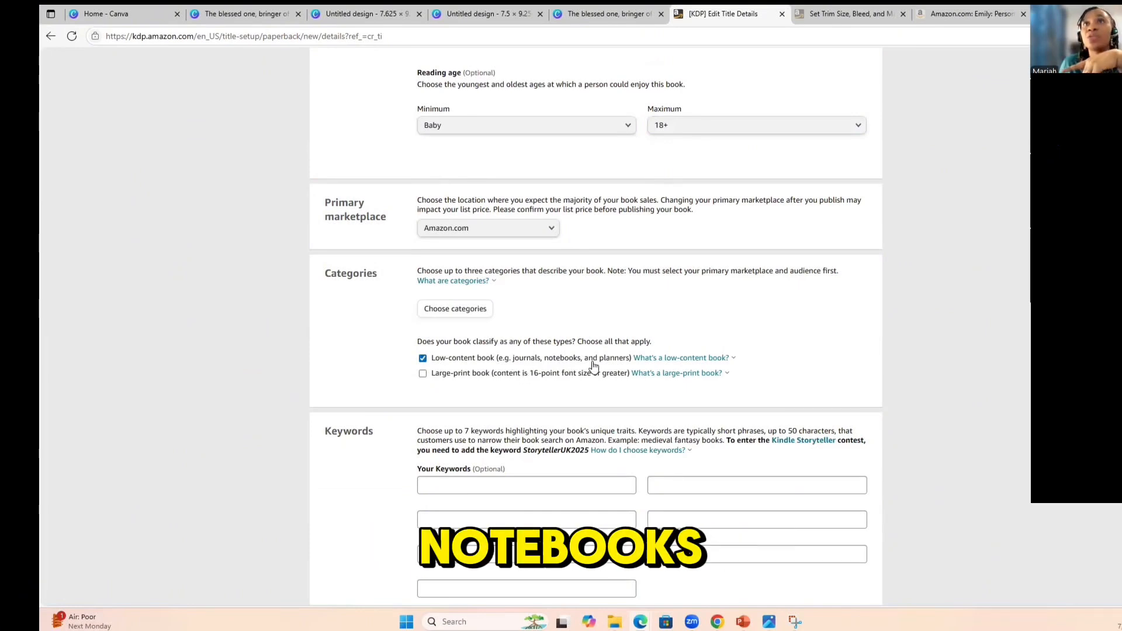
# Start choosing the book's categories and set the main category to Self-Help
pyautogui.click(435, 314)
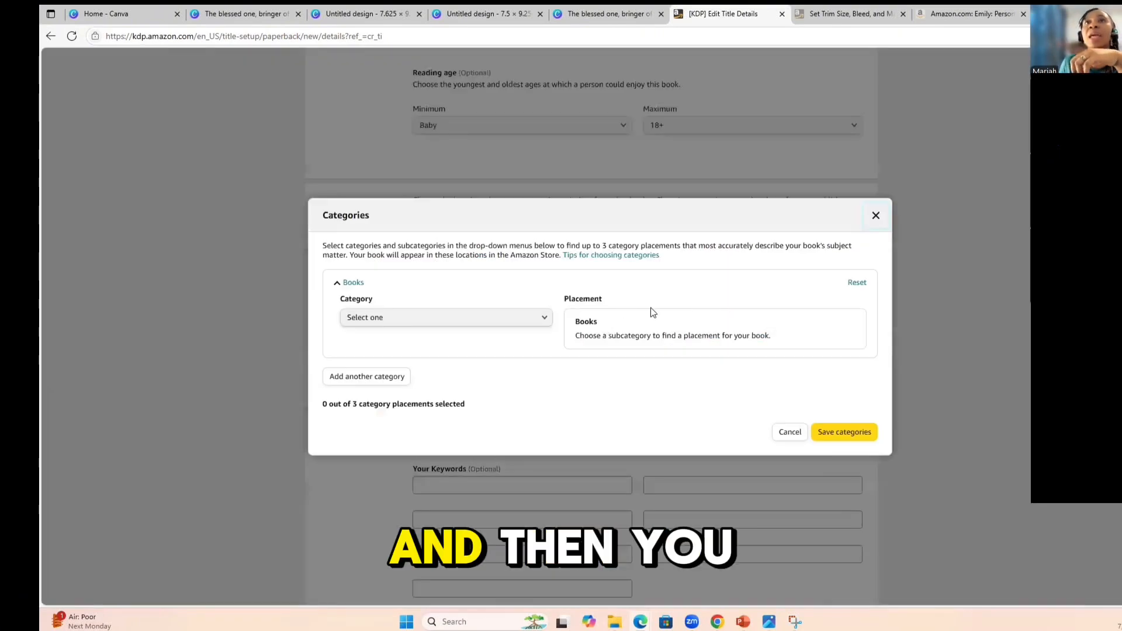
pyautogui.click(499, 318)
pyautogui.scroll(-4, 443, 521)
pyautogui.scroll(4, 421, 459)
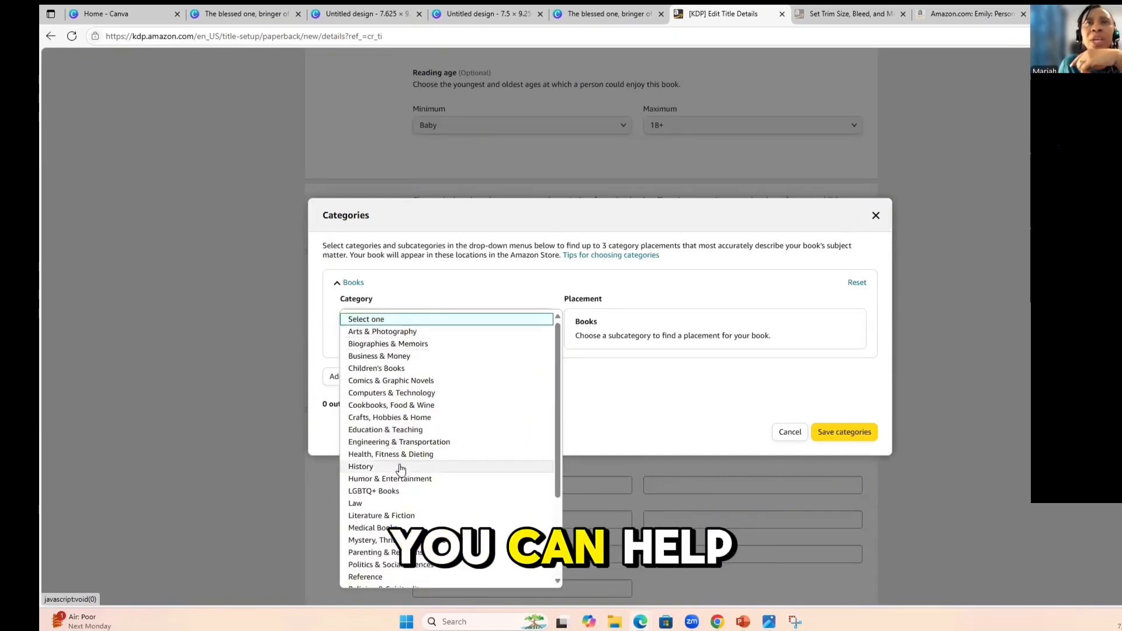
pyautogui.scroll(-2, 401, 468)
pyautogui.scroll(-2, 401, 468)
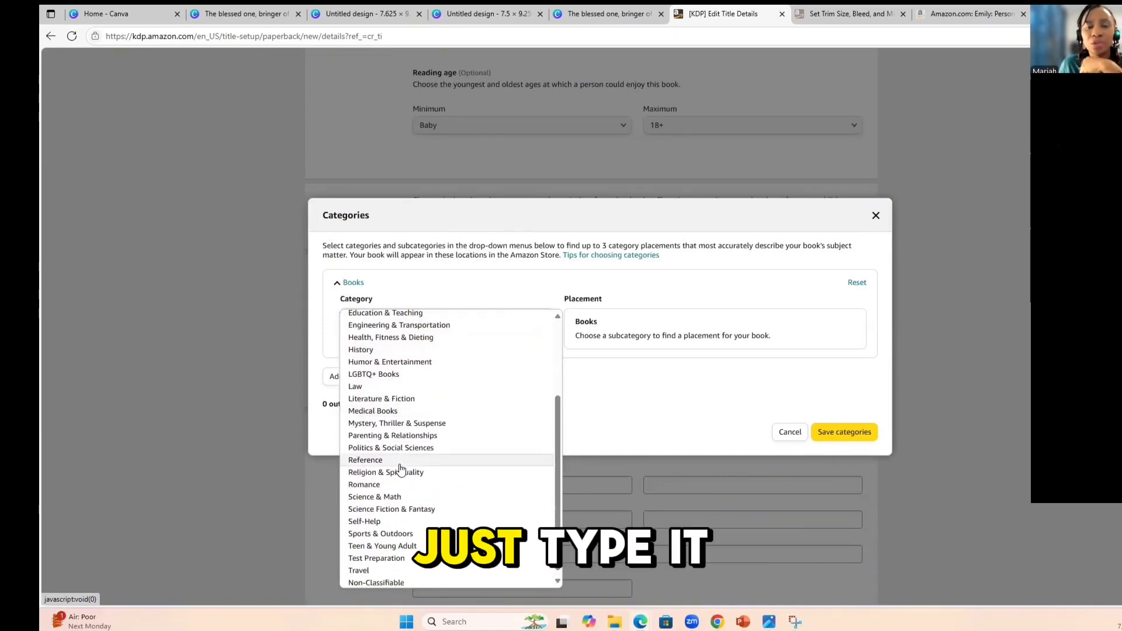
pyautogui.scroll(-1, 401, 468)
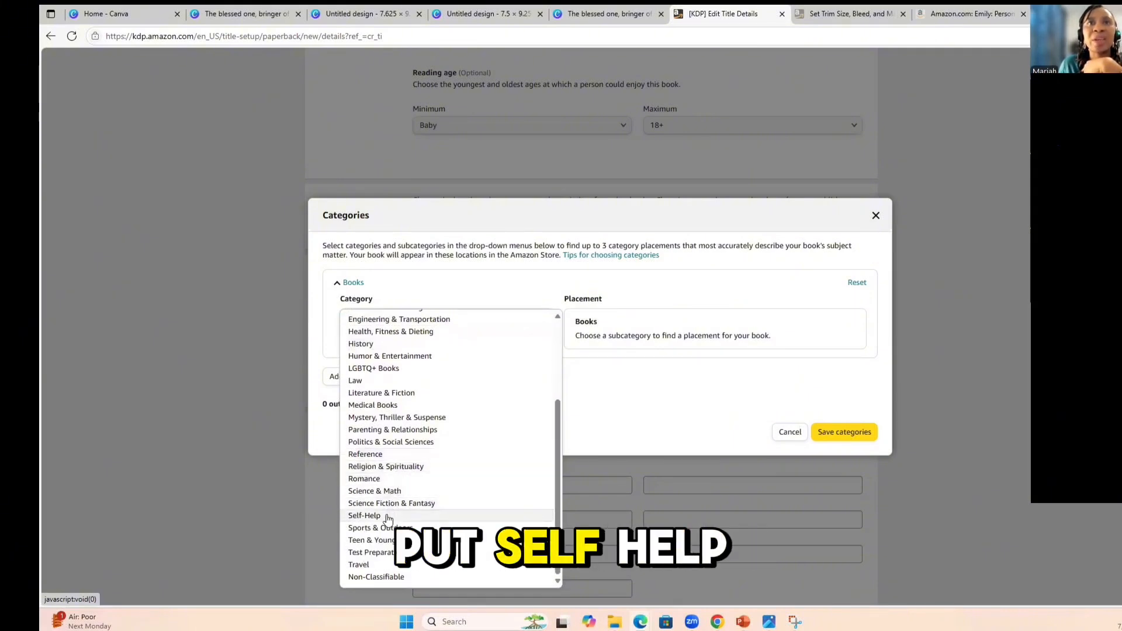
pyautogui.scroll(4, 401, 468)
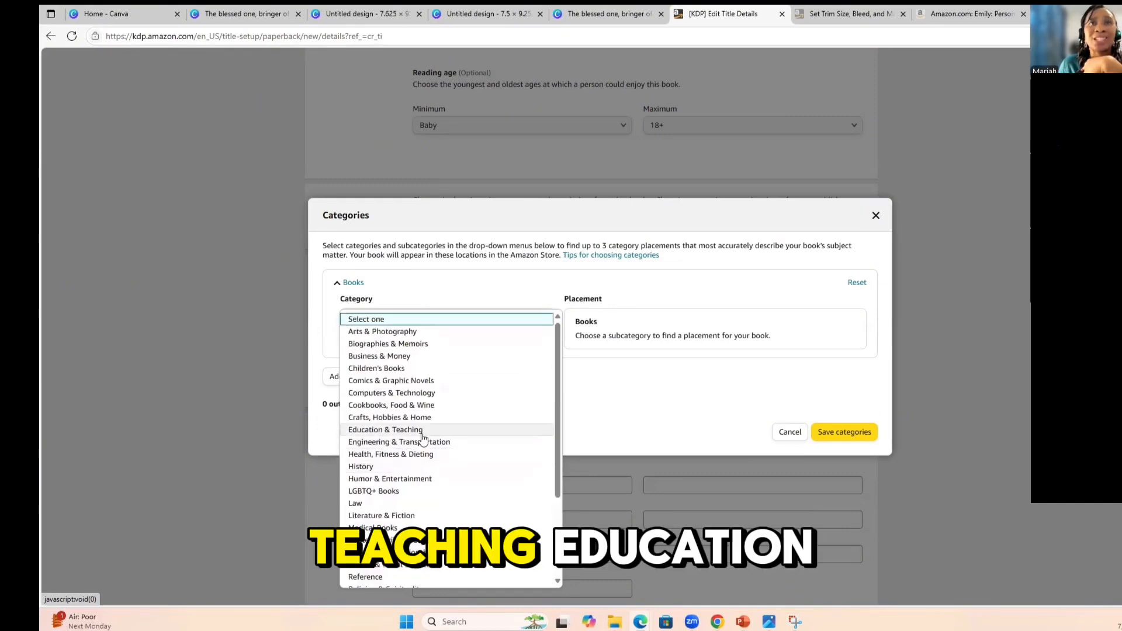
pyautogui.scroll(-3, 410, 480)
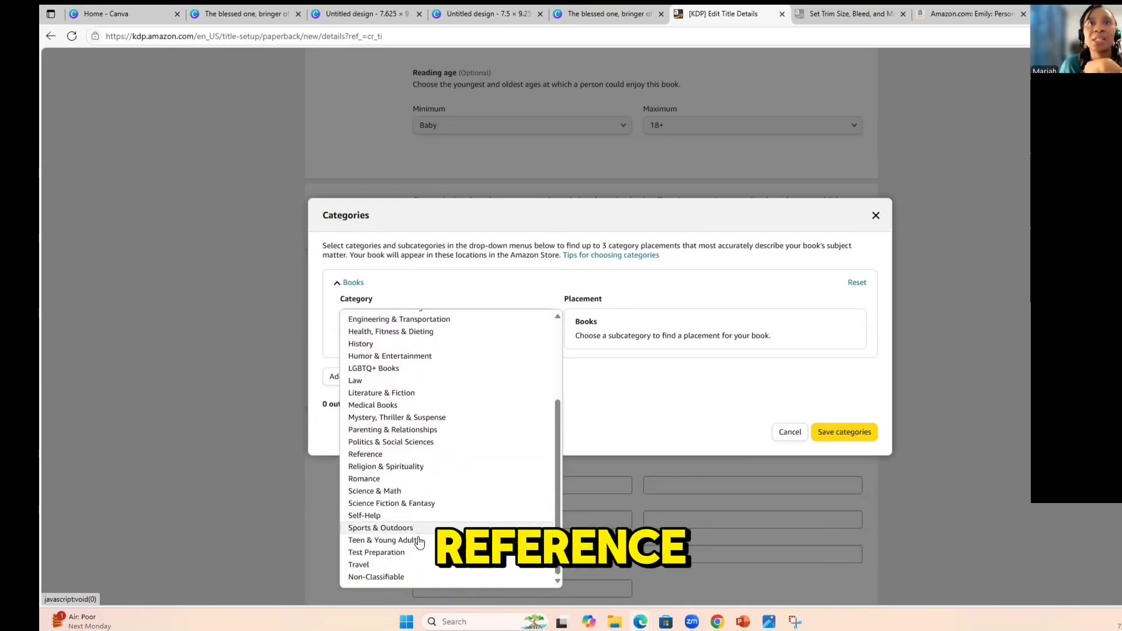
pyautogui.click(383, 517)
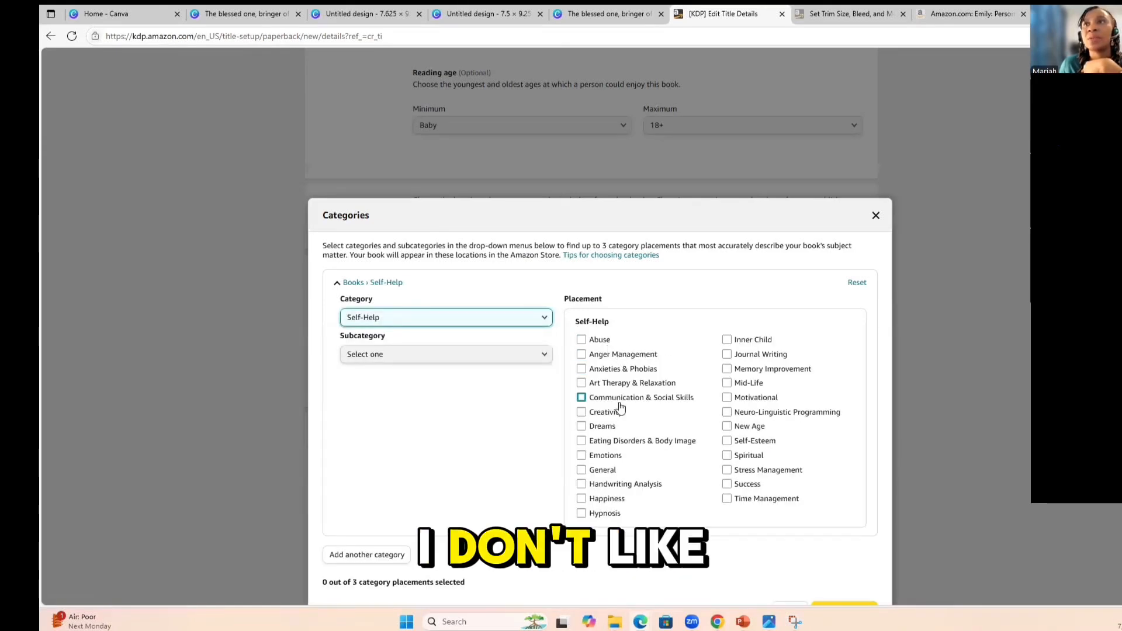
# Select the Journal Writing, General and Motivational placements under Self-Help and save the categories
pyautogui.click(727, 354)
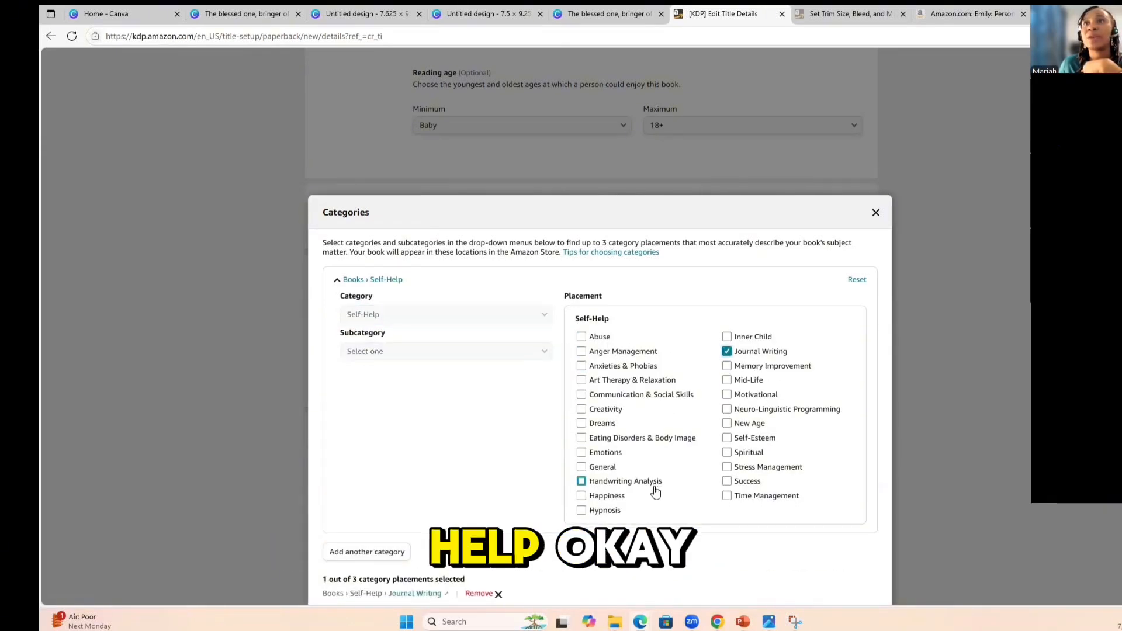
pyautogui.click(581, 425)
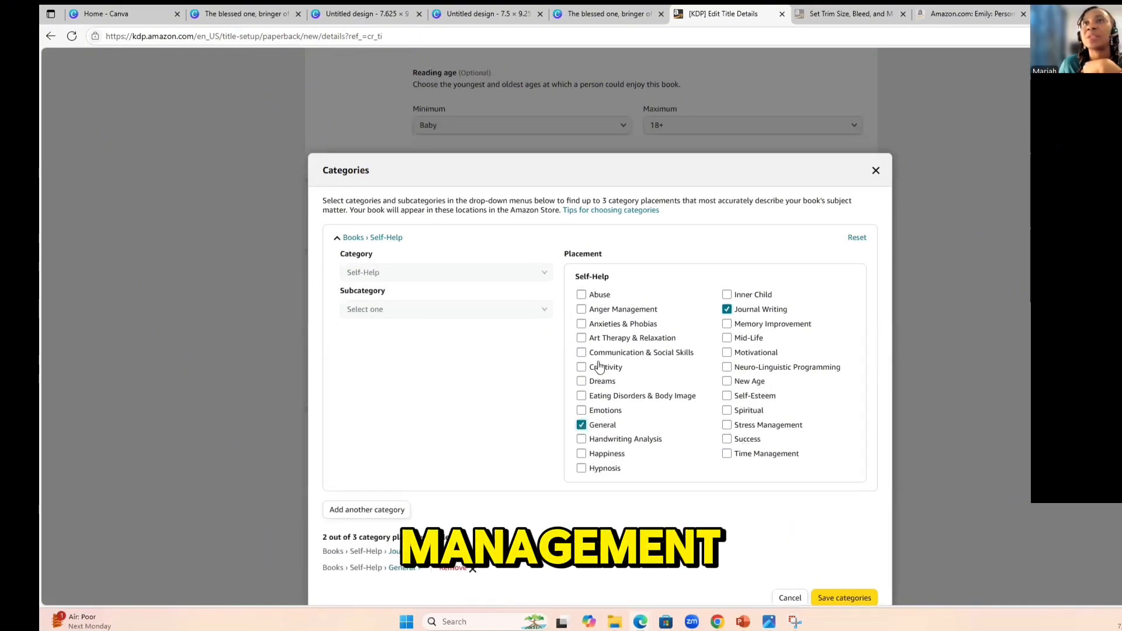
pyautogui.click(727, 353)
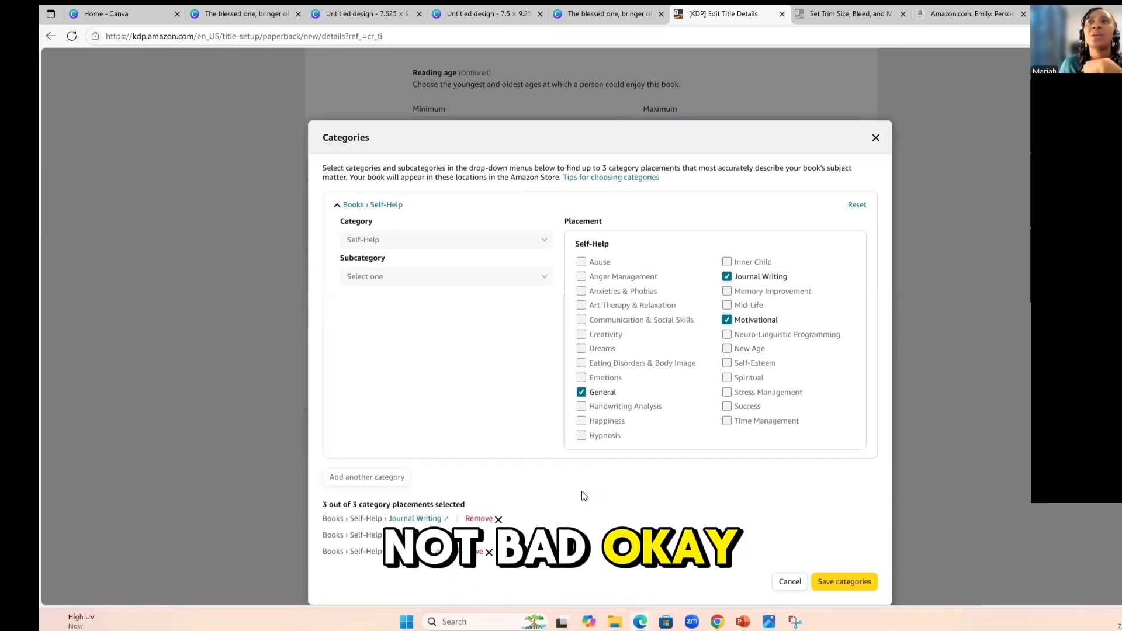
pyautogui.click(841, 582)
pyautogui.scroll(-4, 483, 326)
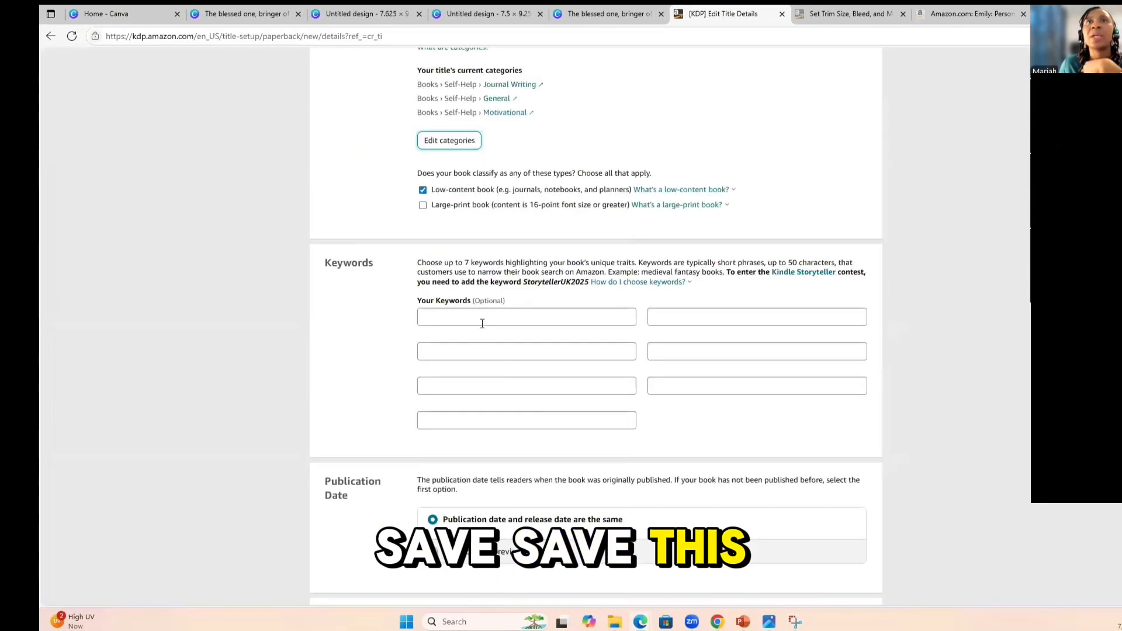
# Switch to the Amazon listing of the Emily journal and look through it down to the product details
pyautogui.click(970, 14)
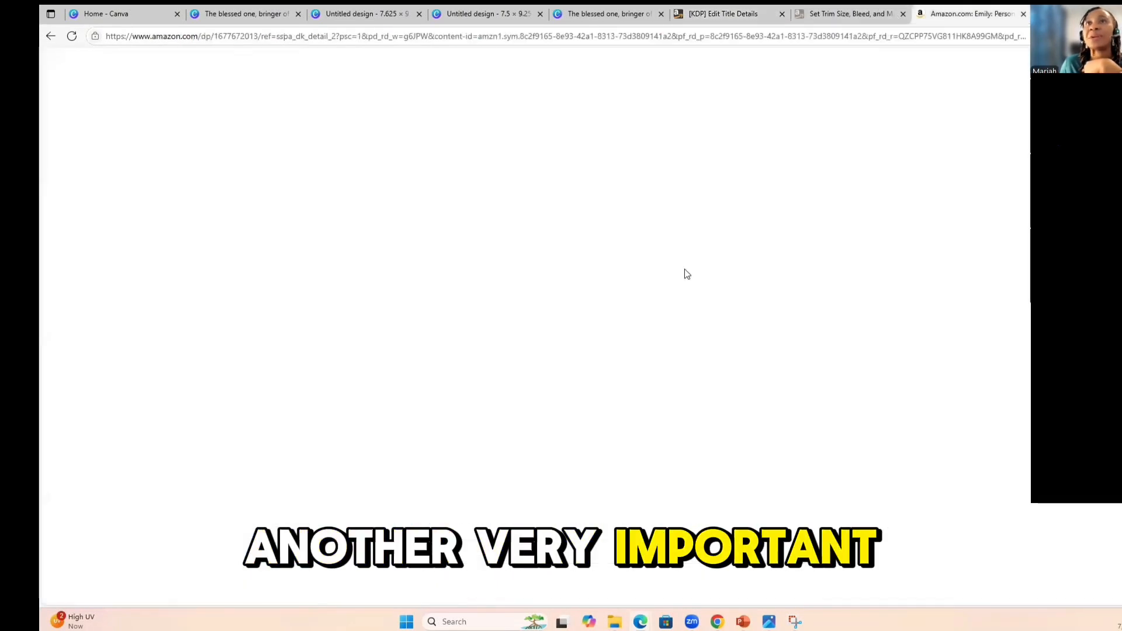
pyautogui.scroll(-10, 620, 349)
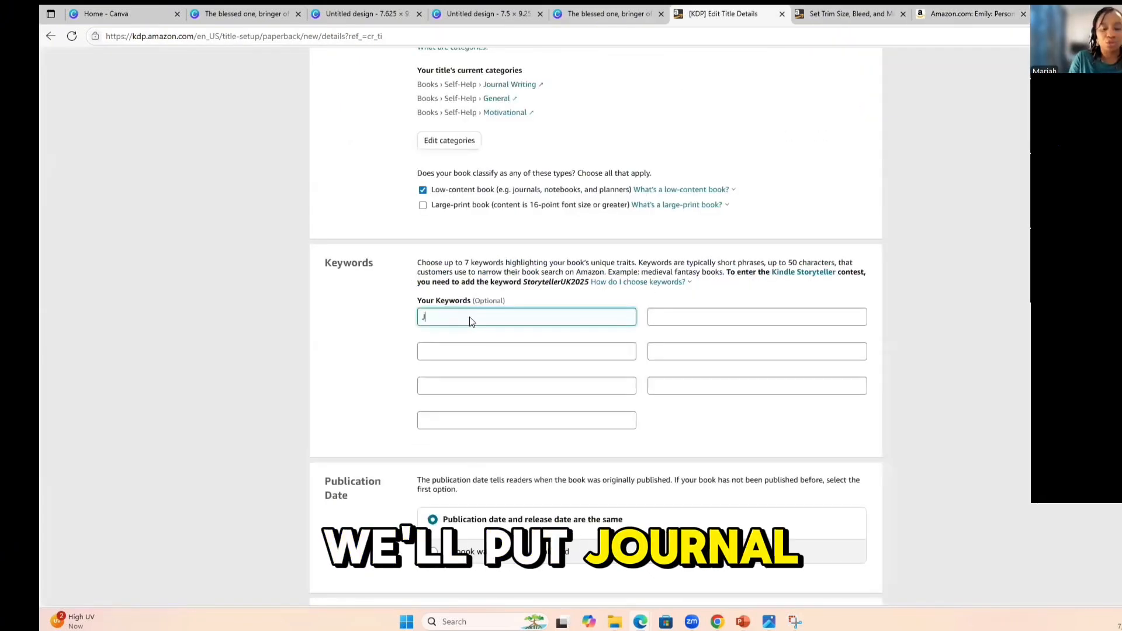
# Return to the KDP title details and enter the keywords Journal, Women Journal and Customized Journal
pyautogui.write('ournal')
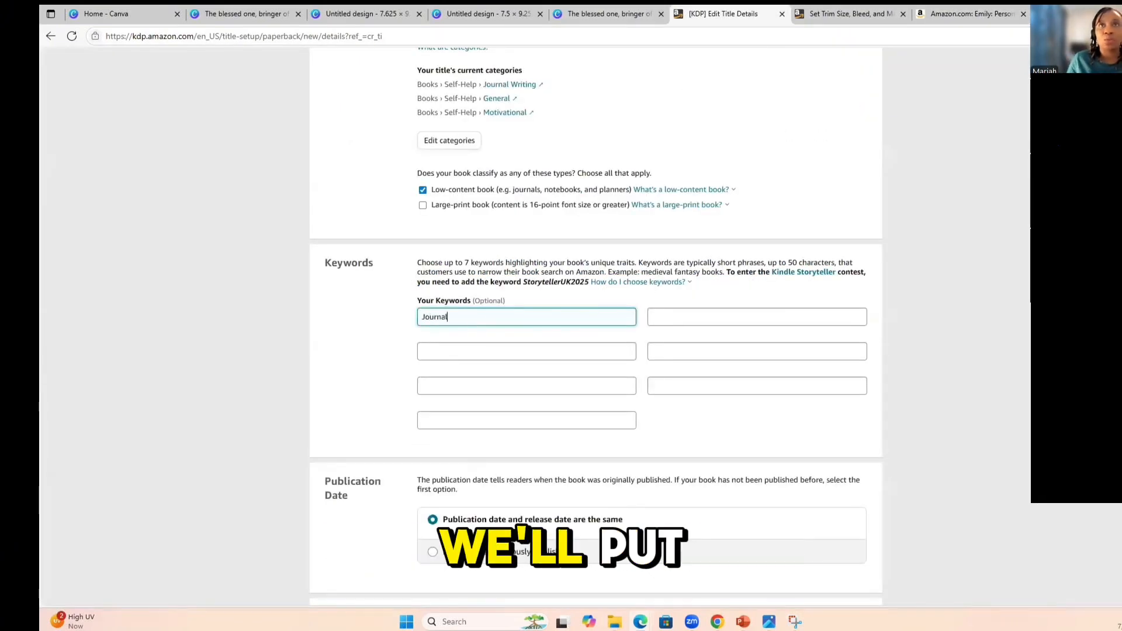
pyautogui.click(694, 315)
pyautogui.write('Woe')
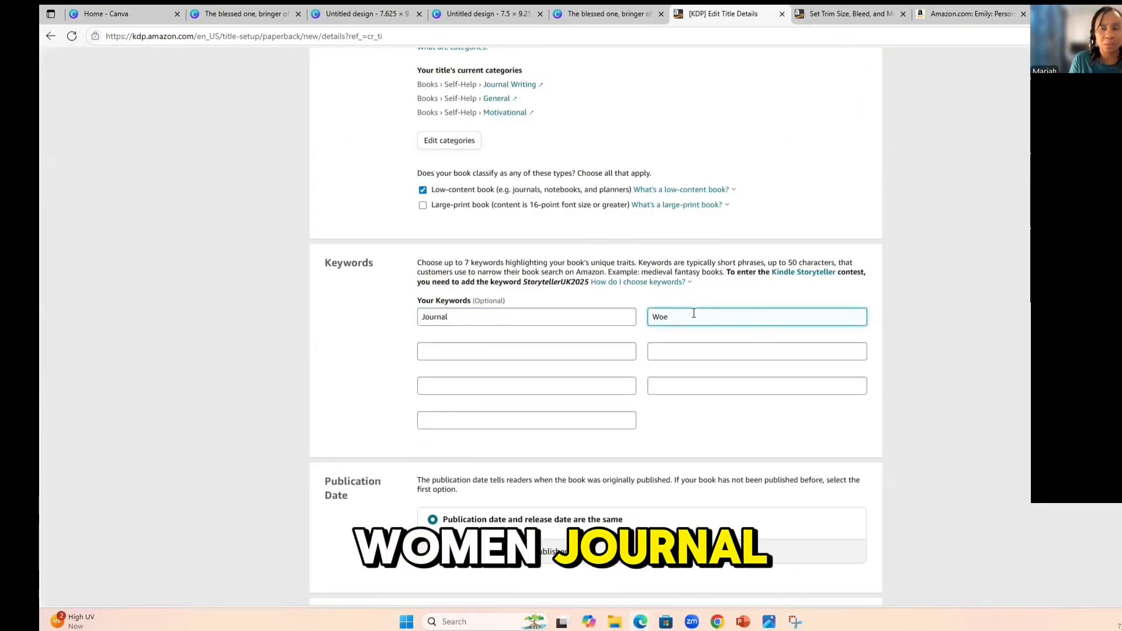
pyautogui.write('nmen Joural')
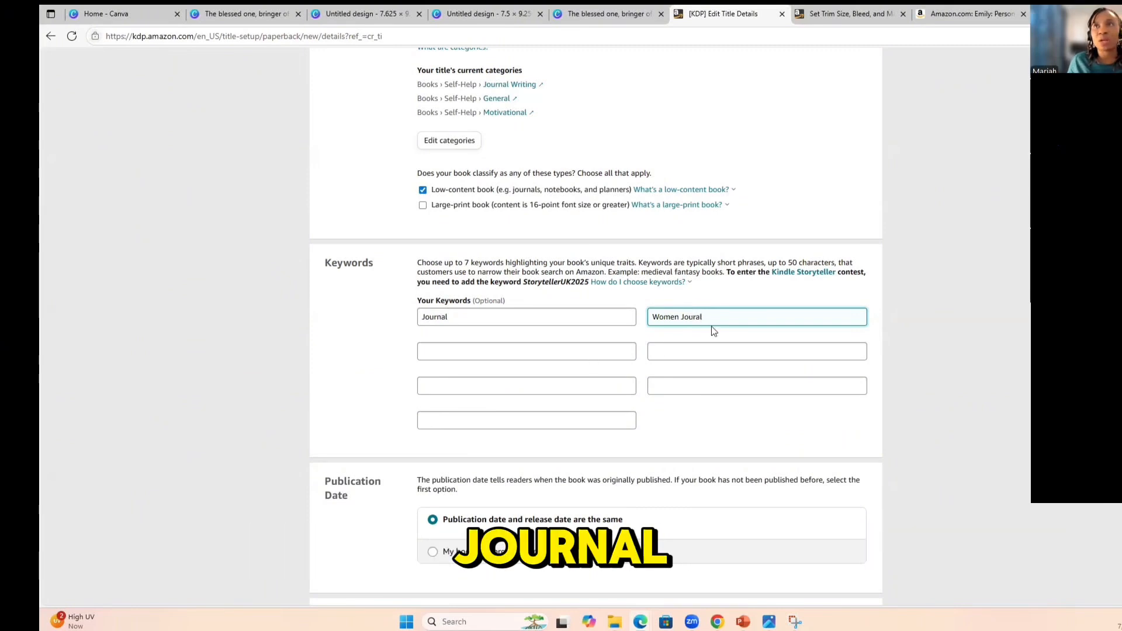
pyautogui.write('n')
pyautogui.click(495, 354)
pyautogui.write('Customized J')
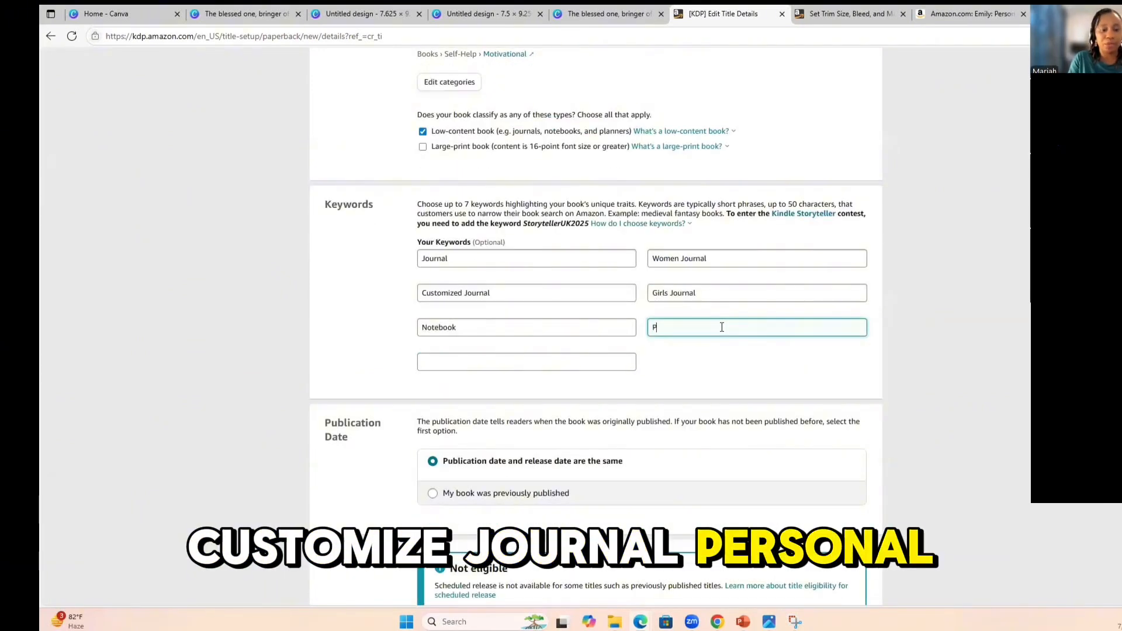
# Fill the remaining keywords with Girls Journal, Notebook, Personal Journal and Daily Checklist
pyautogui.write('ersonal Journal')
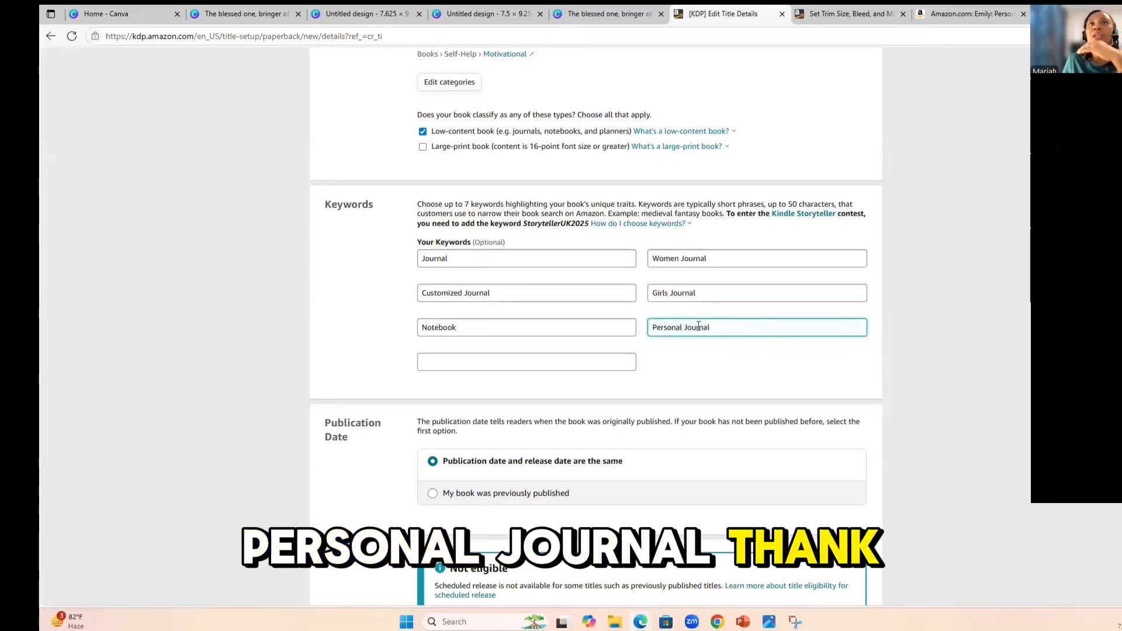
pyautogui.click(498, 361)
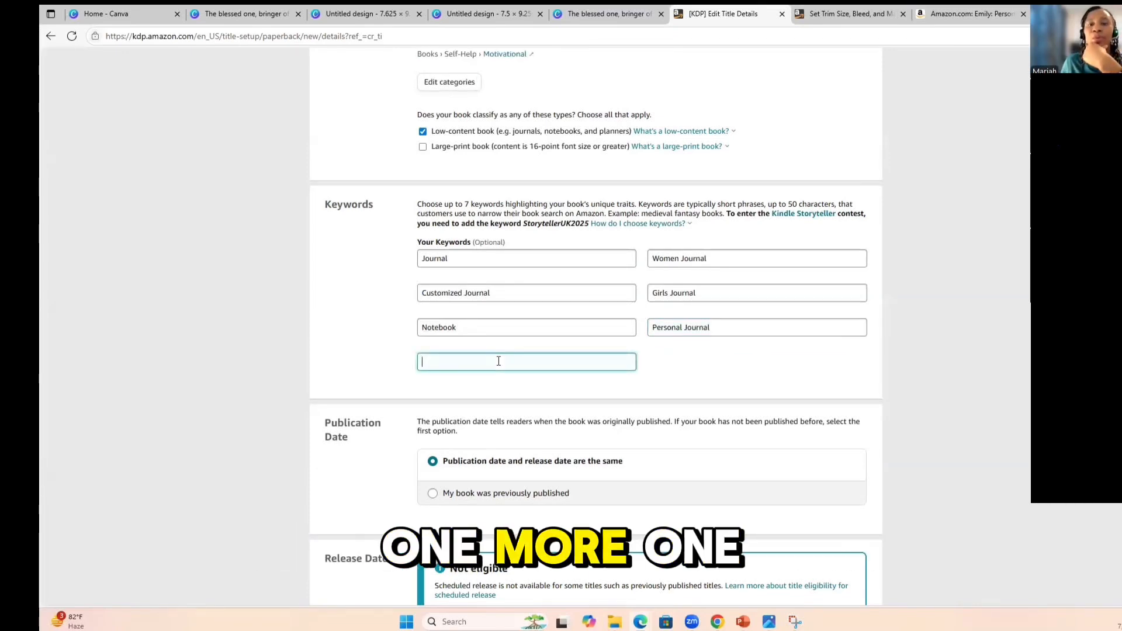
pyautogui.write('Daily')
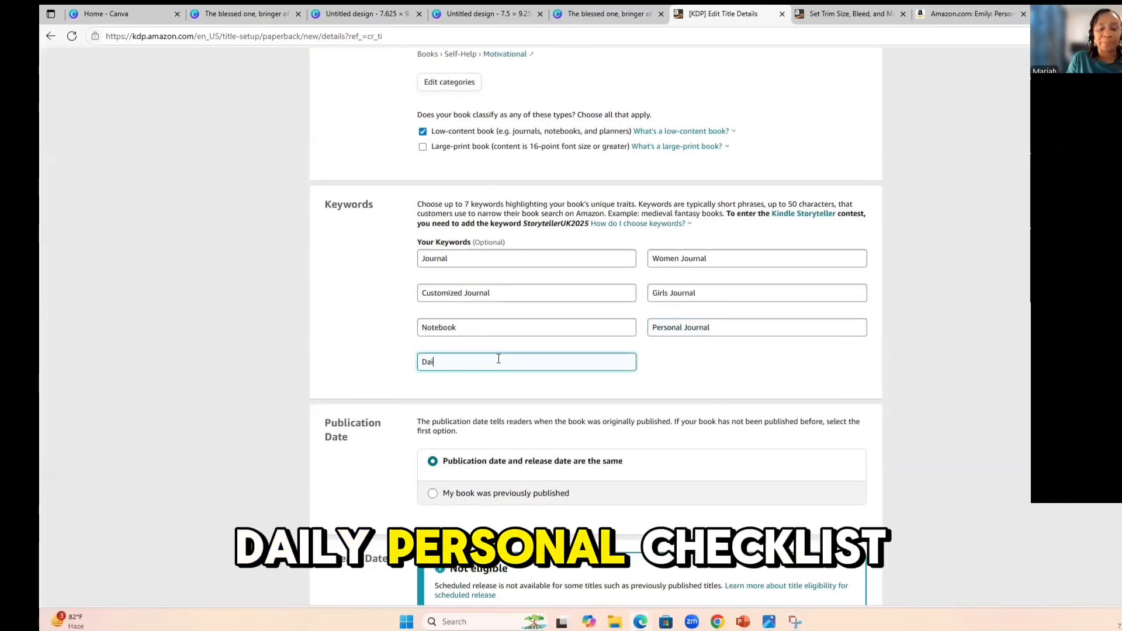
pyautogui.press('BackSpace')
pyautogui.write('y ')
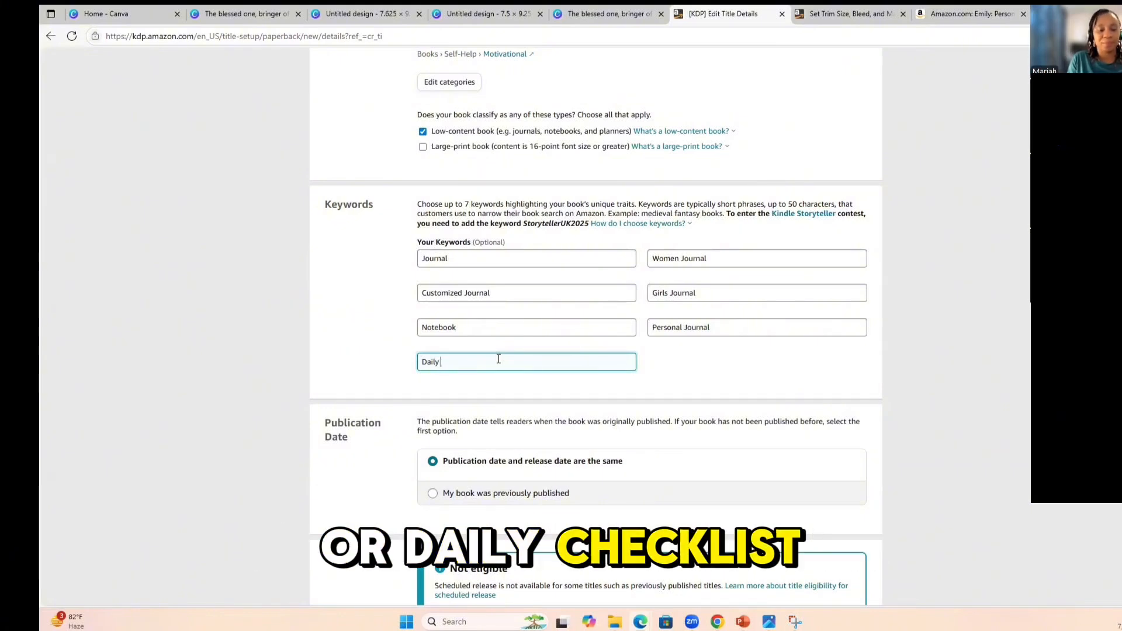
pyautogui.write('Checklist')
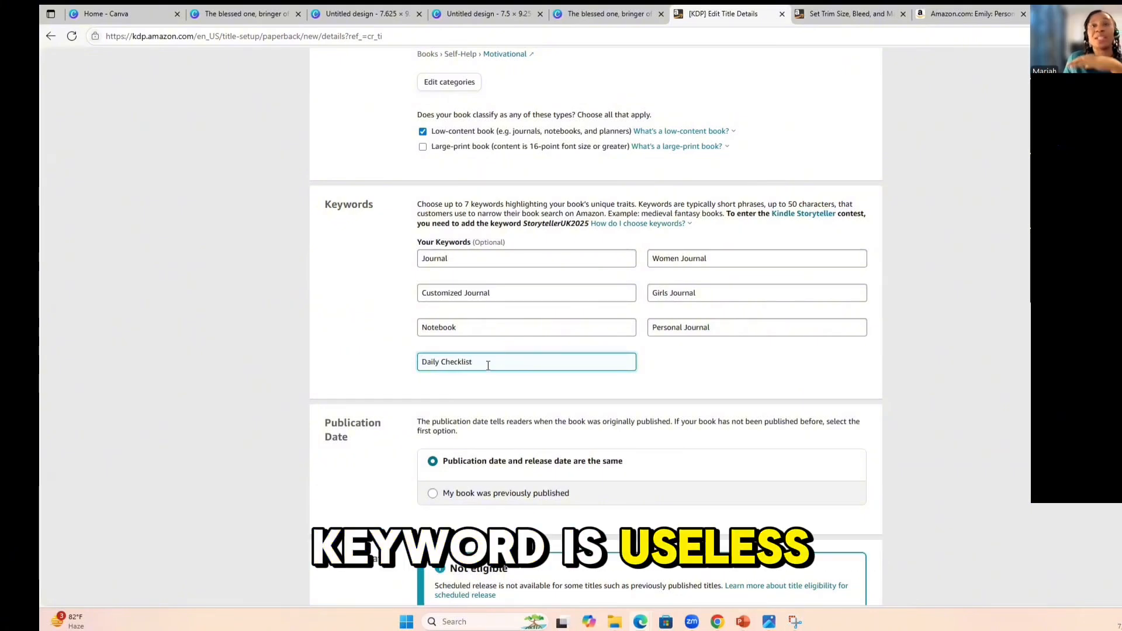
# Keep the publication date the same as the release date with immediate release, and save the details to continue to the paperback content
pyautogui.scroll(-2, 571, 389)
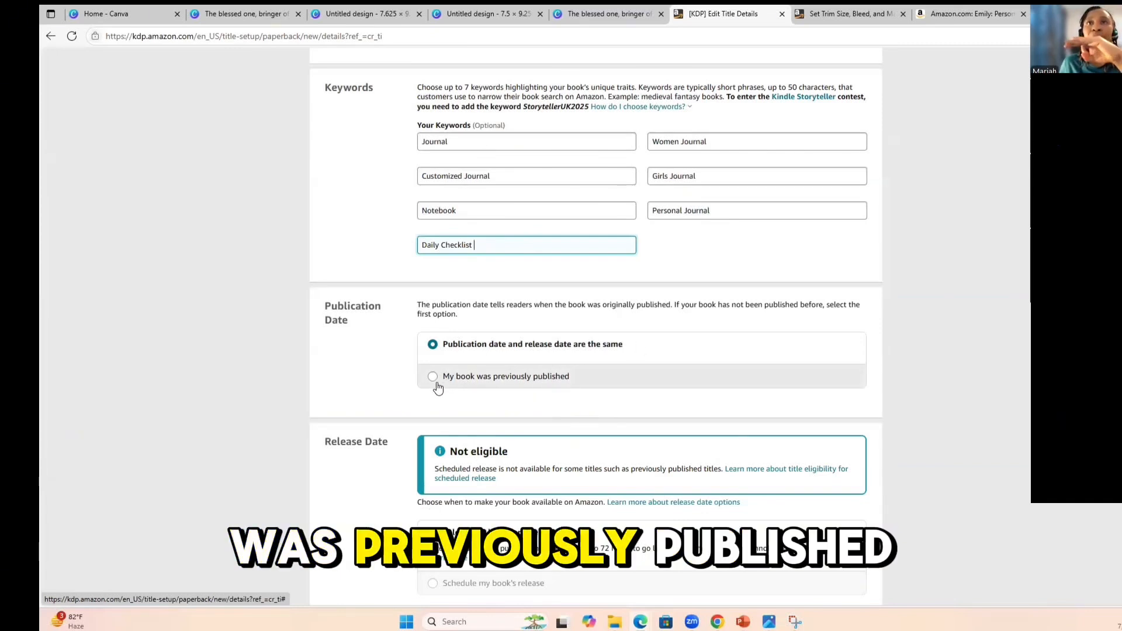
pyautogui.scroll(-3, 605, 369)
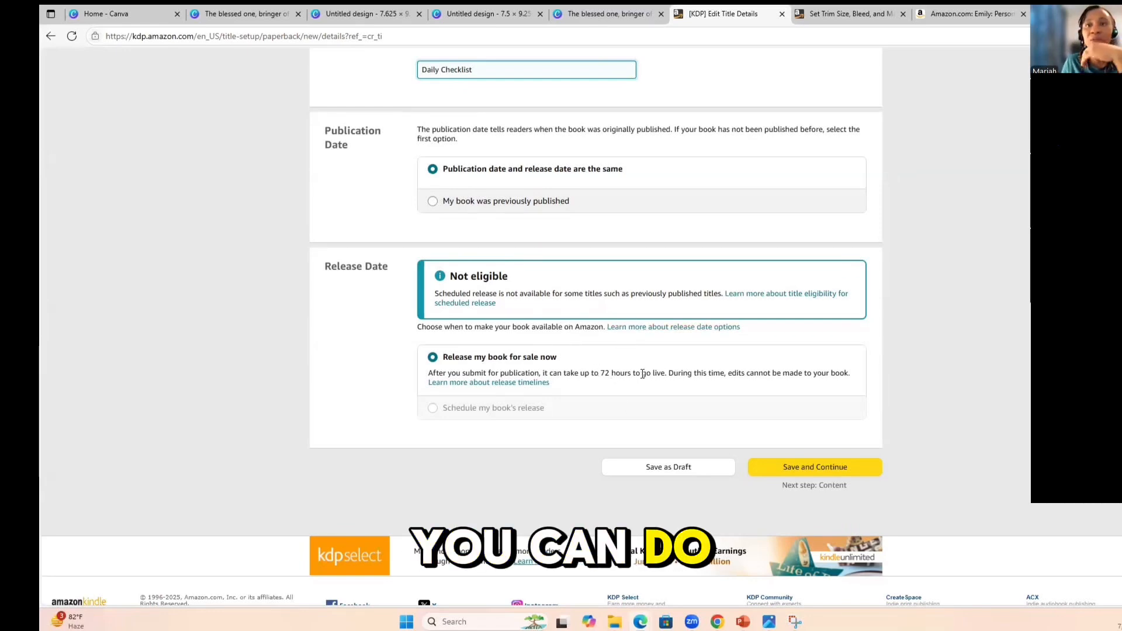
pyautogui.click(805, 473)
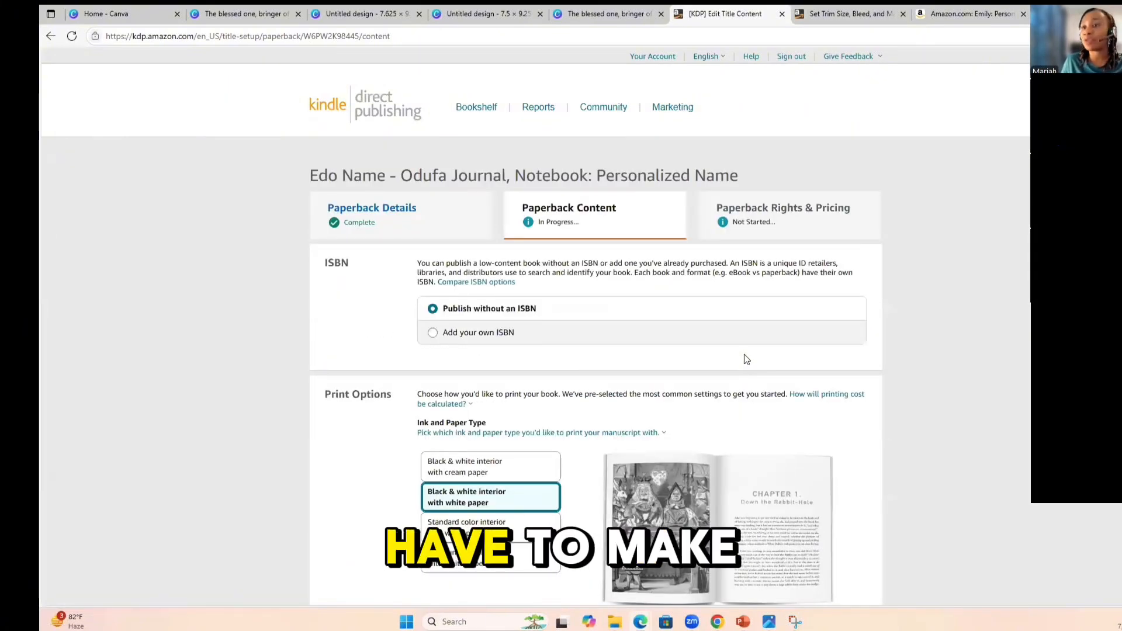
# Review the ISBN and print options and set the trim size to 7.5 x 9.25 in
pyautogui.scroll(-2, 576, 343)
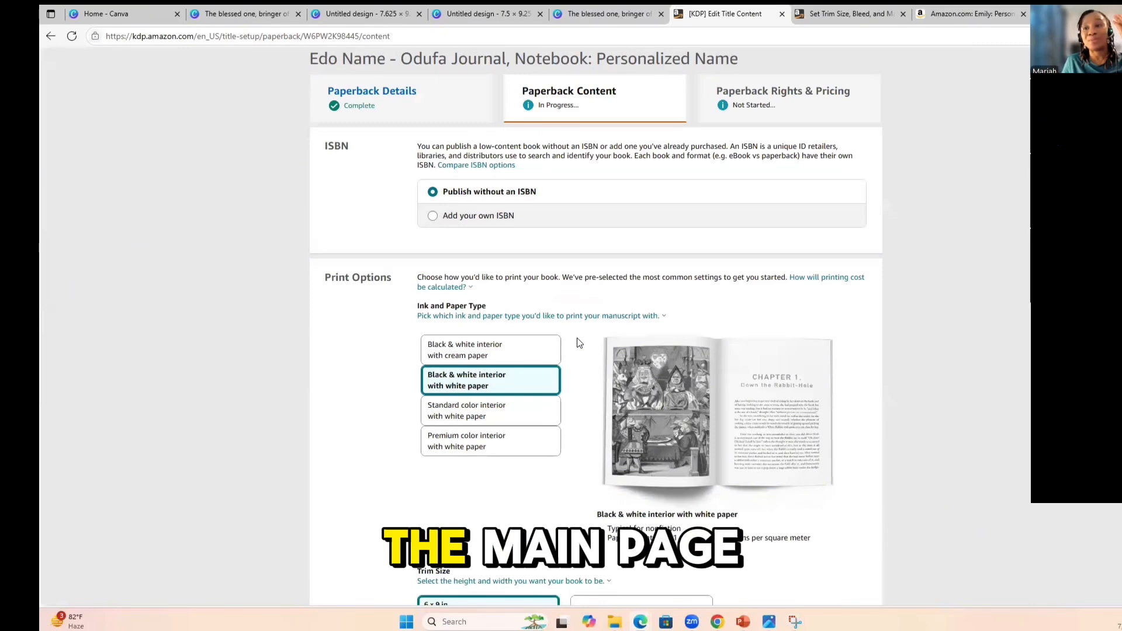
pyautogui.scroll(-2, 626, 332)
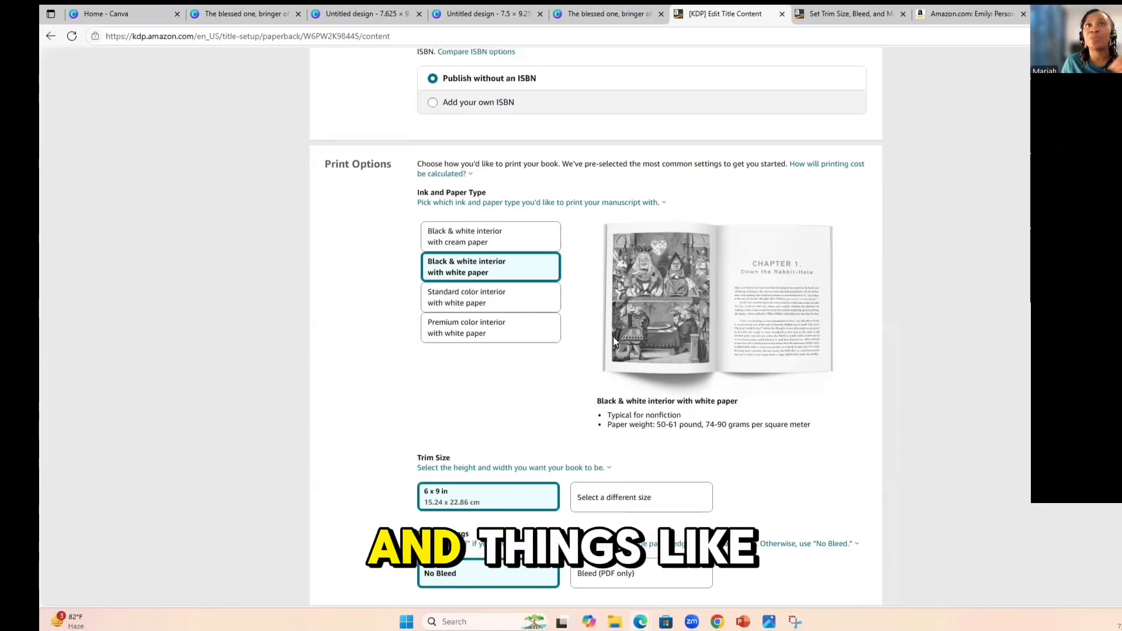
pyautogui.scroll(3, 612, 337)
pyautogui.scroll(-2, 536, 325)
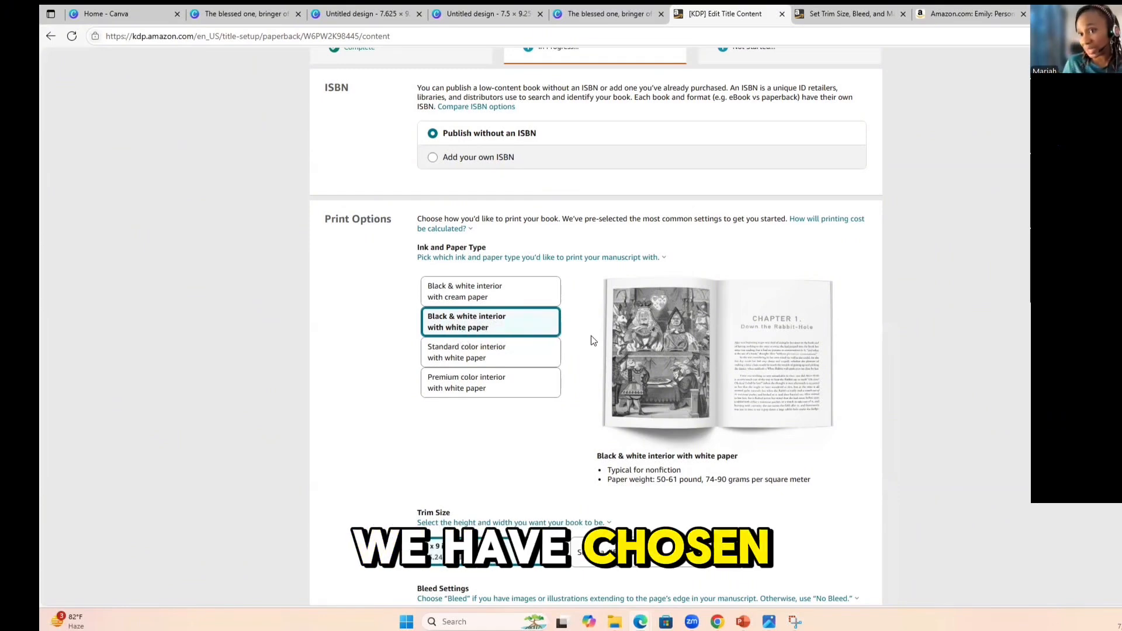
pyautogui.scroll(-2, 501, 421)
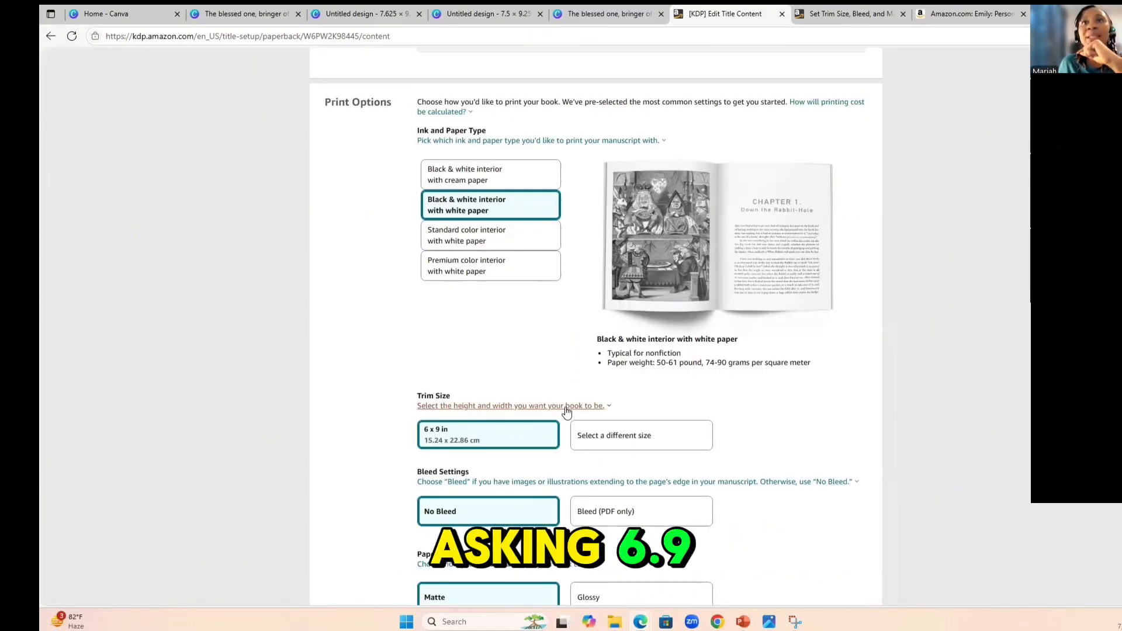
pyautogui.click(637, 436)
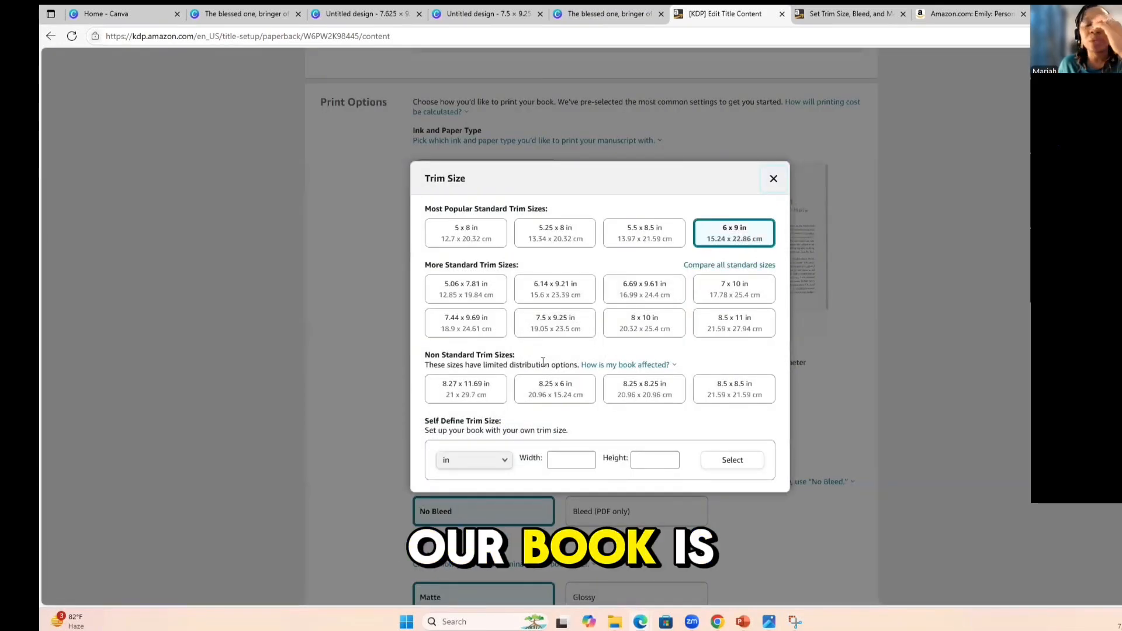
pyautogui.click(564, 327)
# Set the bleed to Bleed (PDF only) and the paperback cover finish to Glossy
pyautogui.scroll(-2, 671, 468)
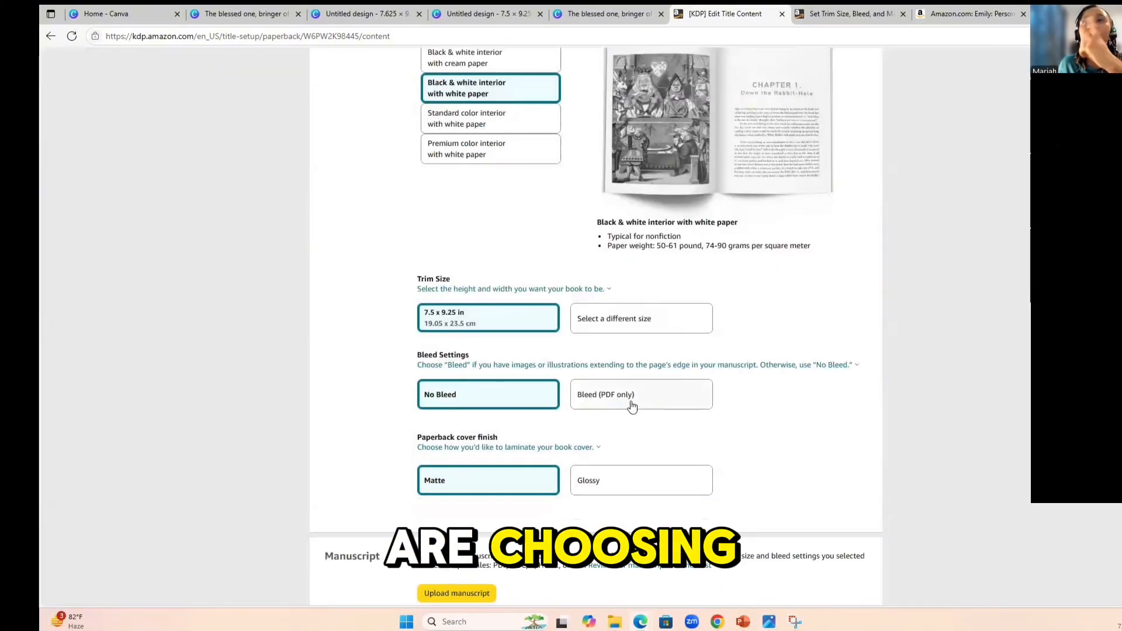
pyautogui.click(628, 407)
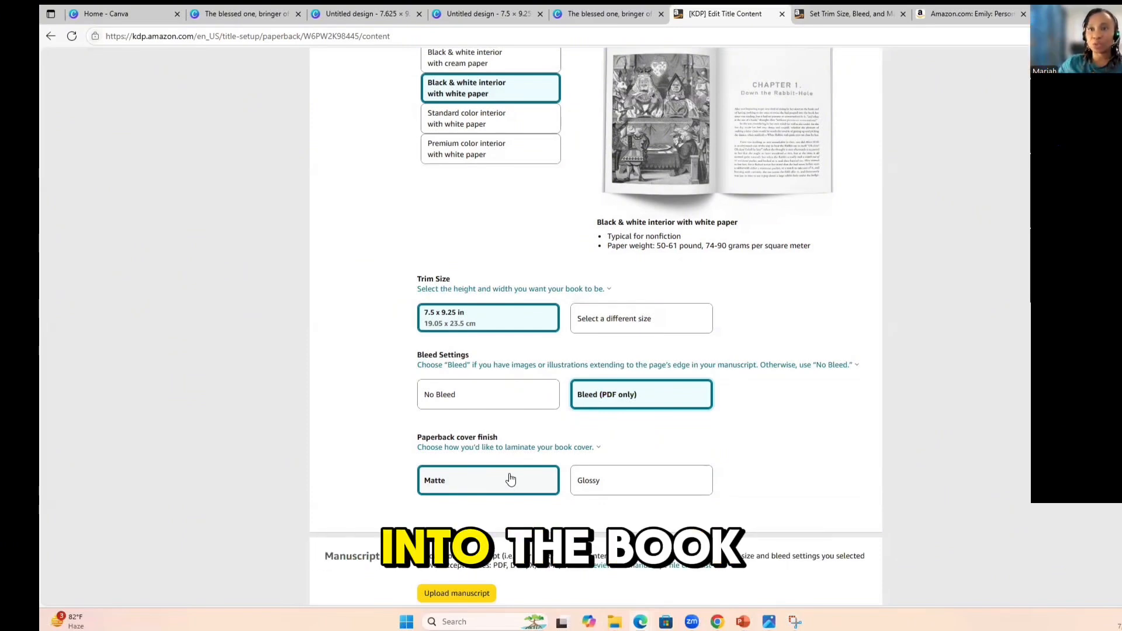
pyautogui.click(654, 475)
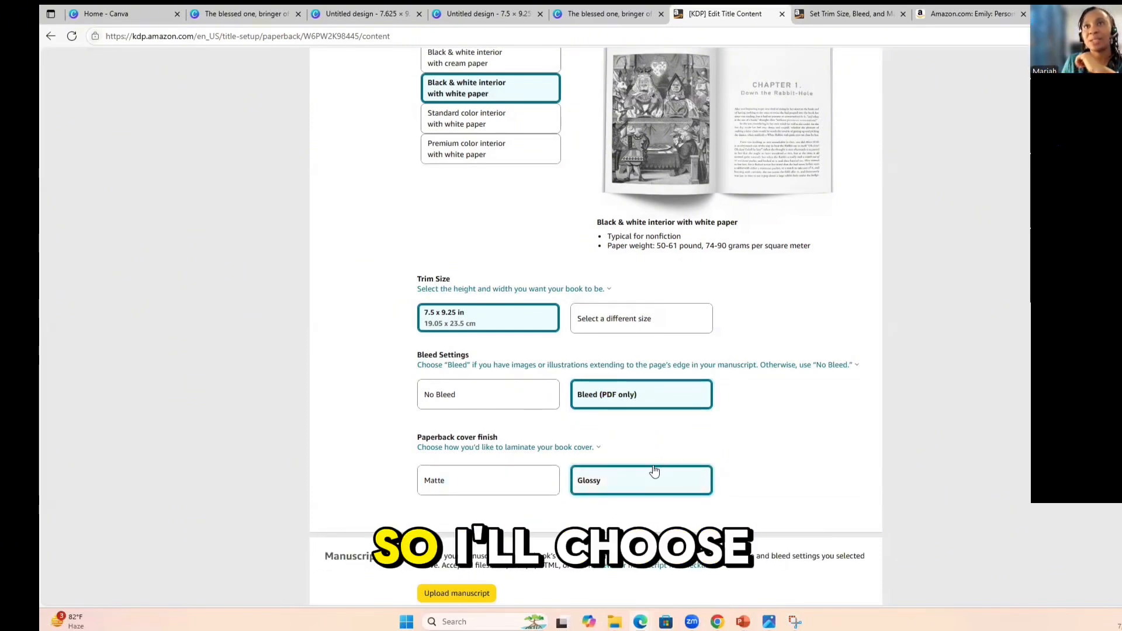
pyautogui.click(472, 474)
pyautogui.click(682, 485)
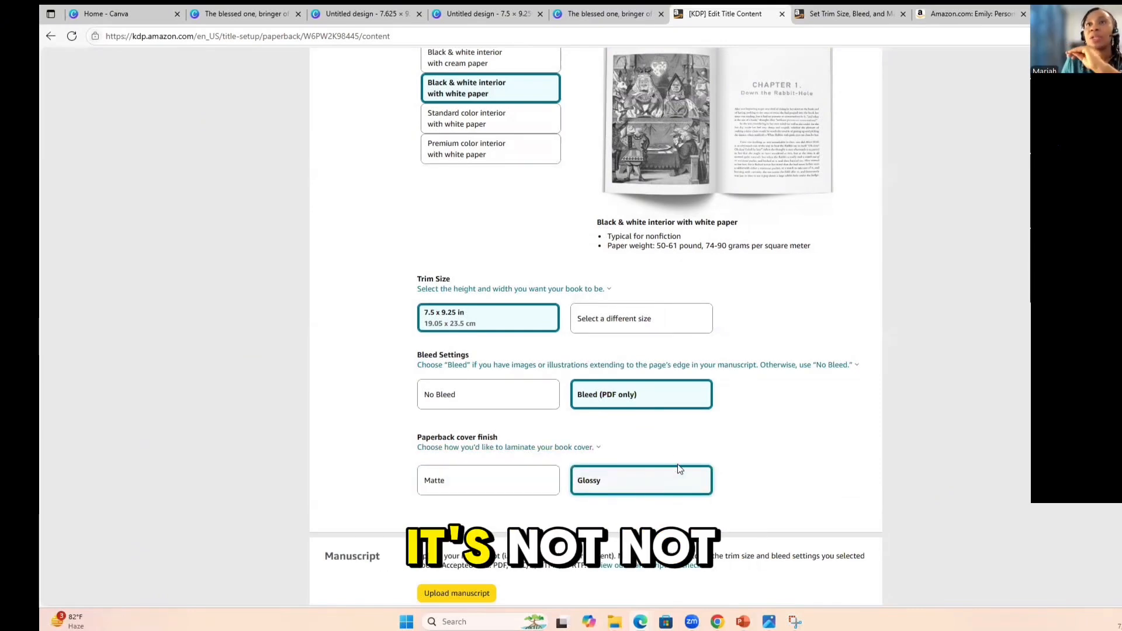
# Rename the two untitled design PDFs in Downloads as Journal Interior and Journal exterior, and upload Journal Interior as the manuscript
pyautogui.scroll(-2, 696, 460)
pyautogui.scroll(-2, 640, 327)
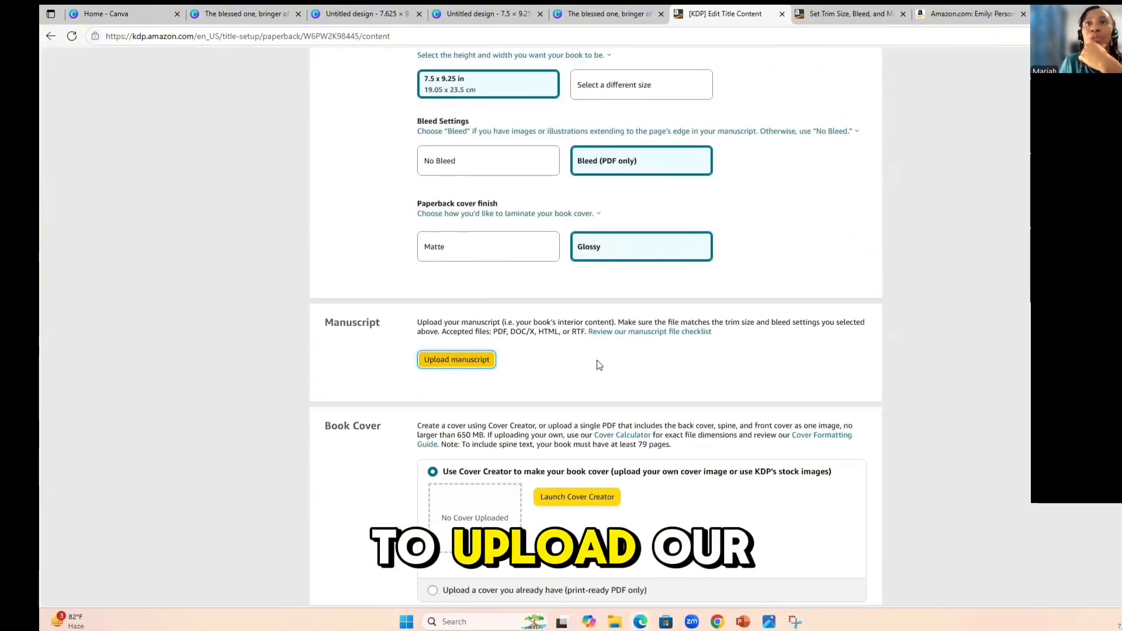
pyautogui.click(457, 360)
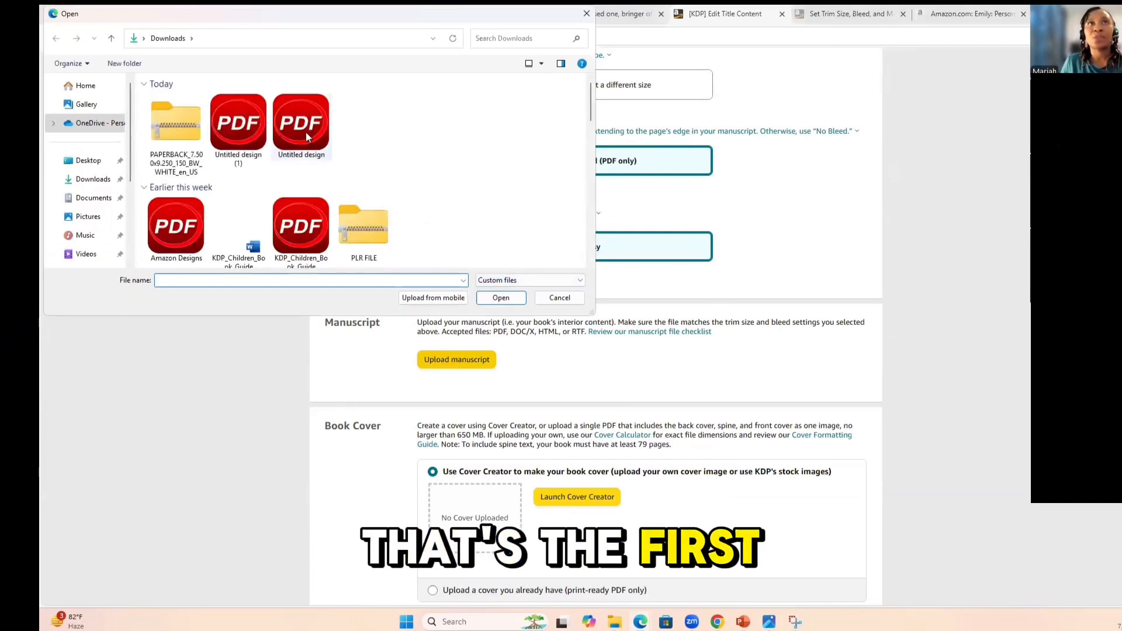
pyautogui.click(302, 162)
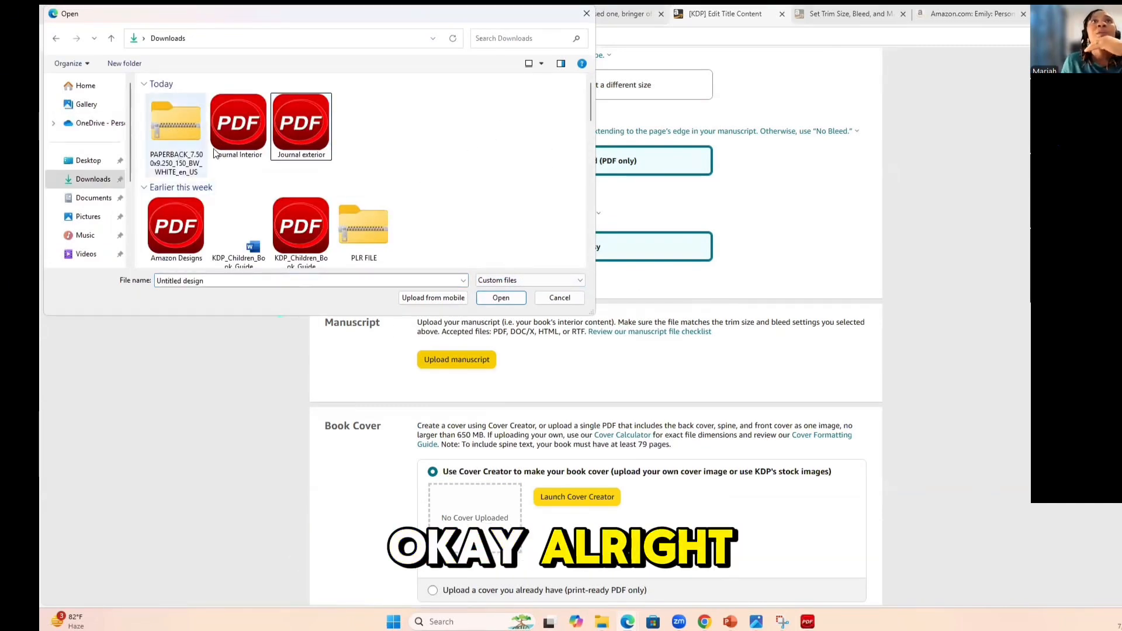
pyautogui.click(488, 298)
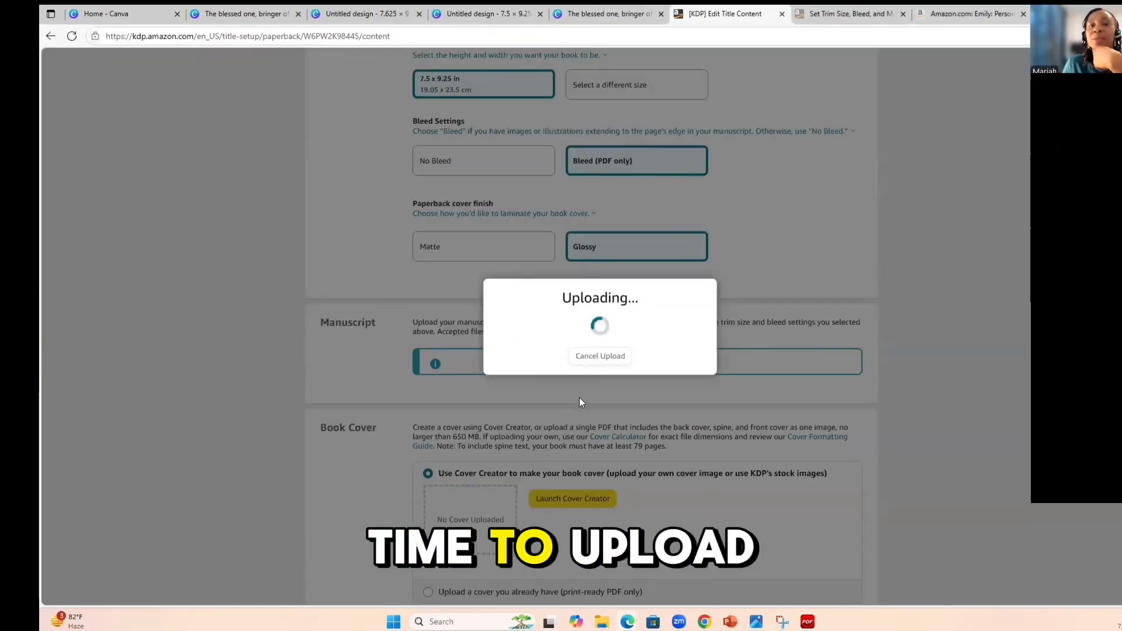
pyautogui.scroll(-1, 573, 349)
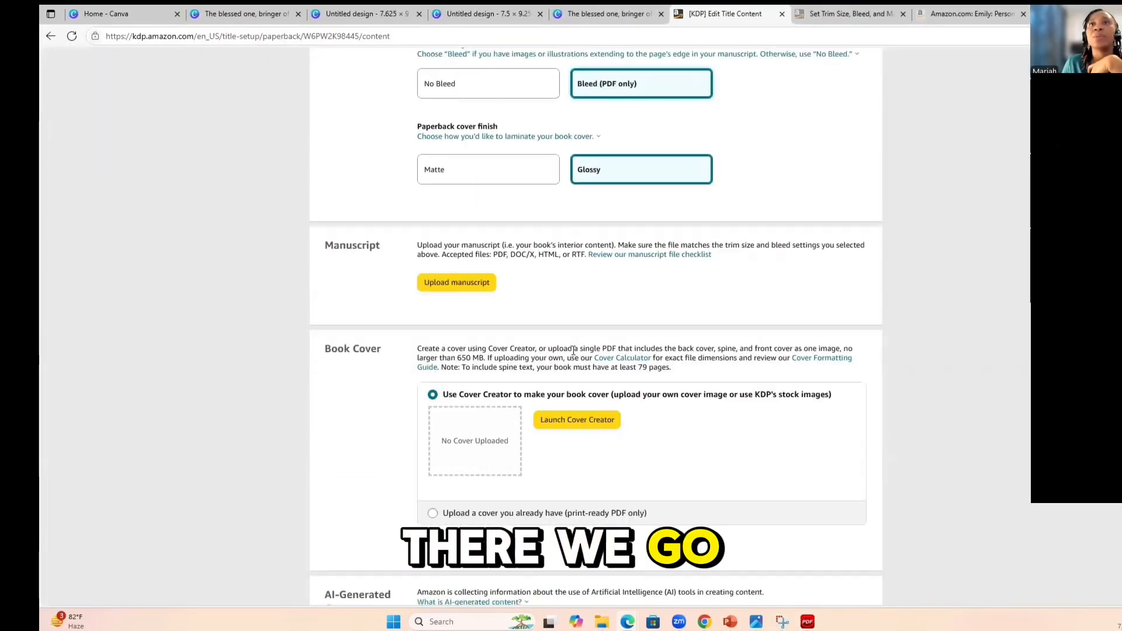
pyautogui.scroll(-1, 602, 311)
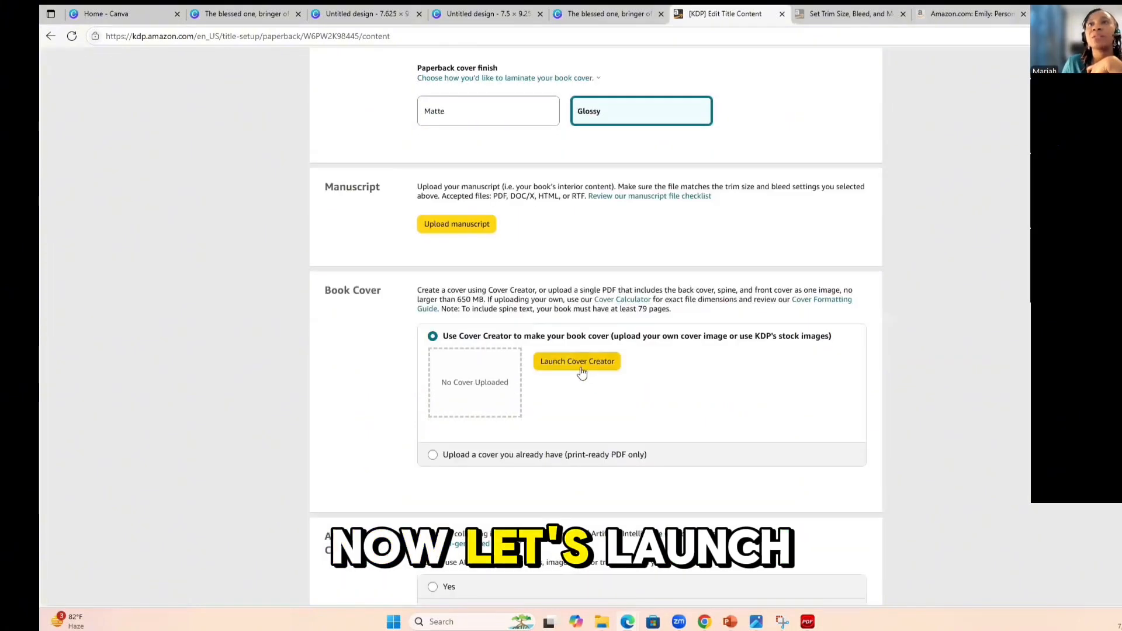
pyautogui.click(433, 454)
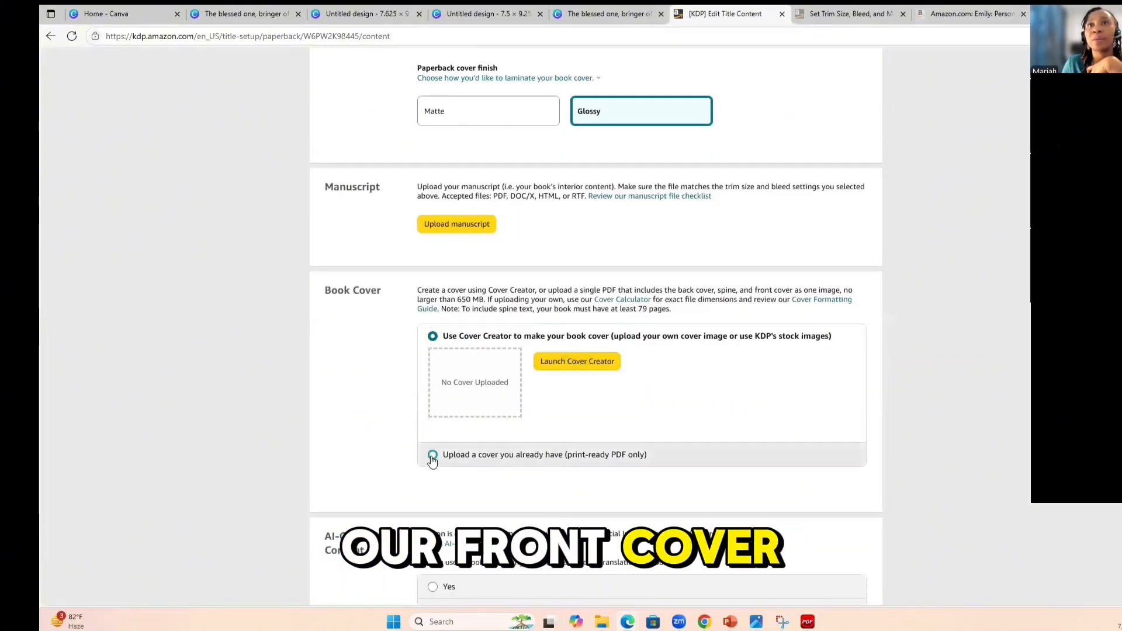
pyautogui.click(433, 337)
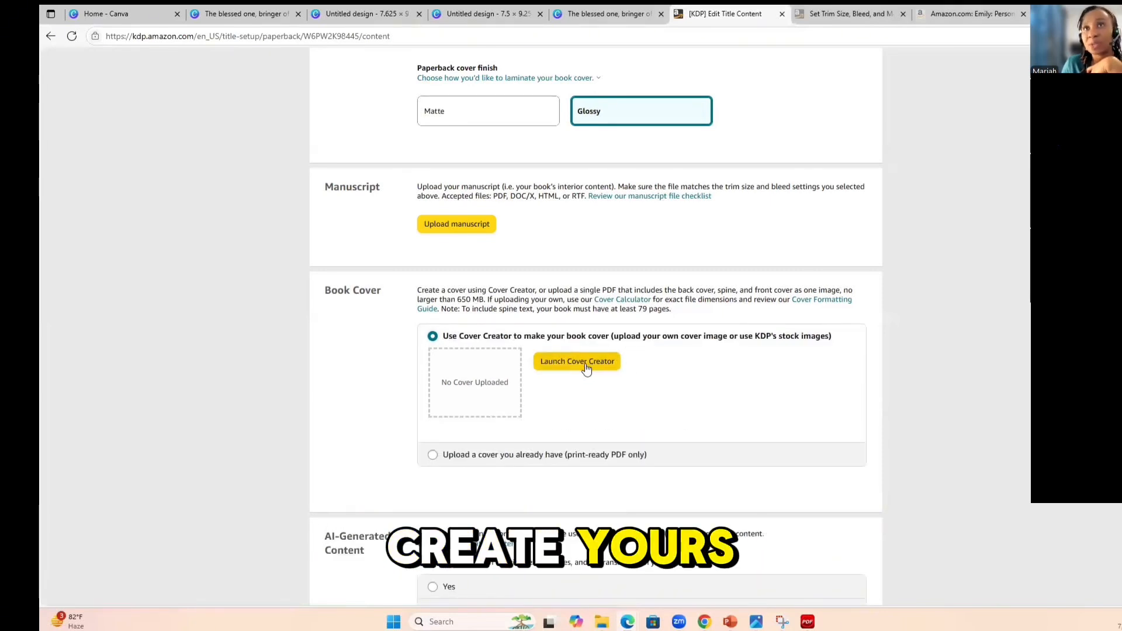
pyautogui.click(433, 456)
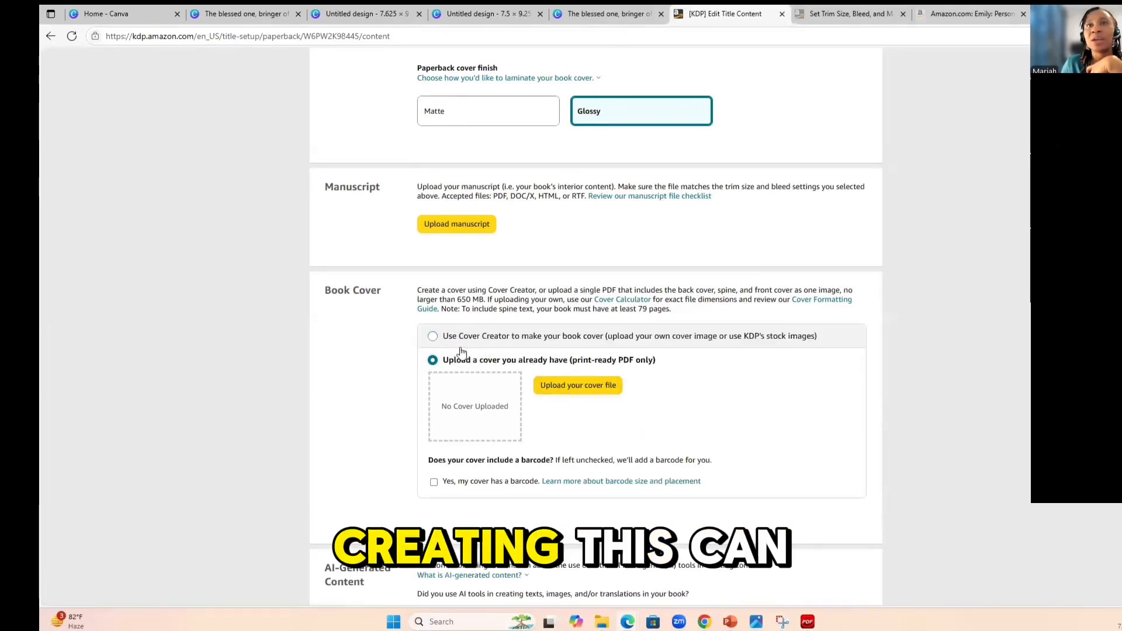
pyautogui.click(465, 348)
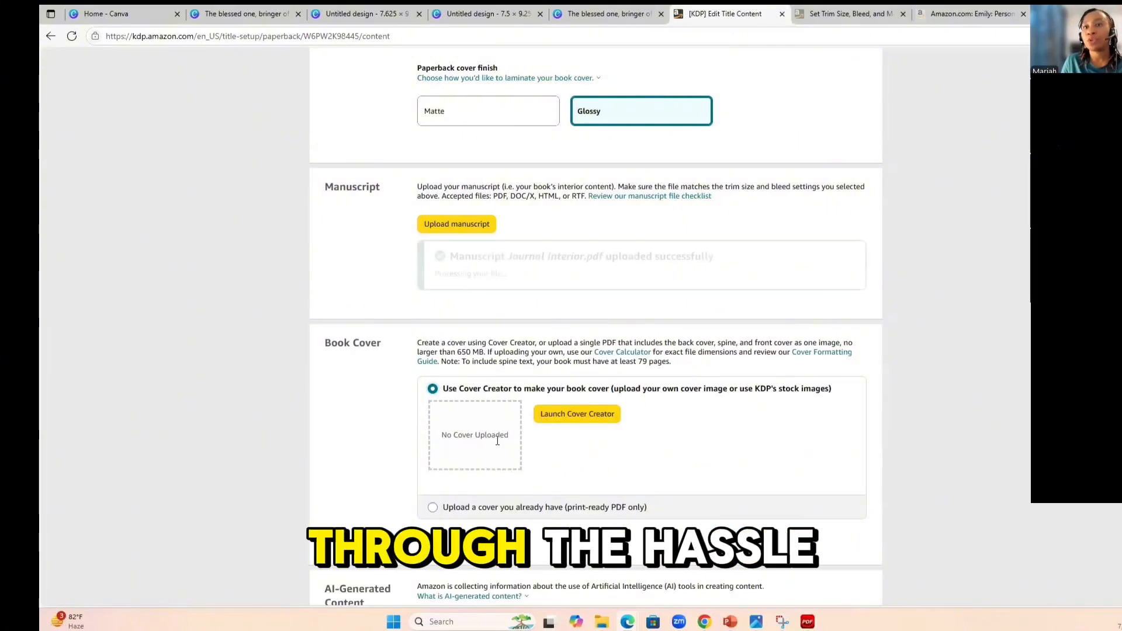
# Choose to upload an existing print-ready cover and upload the Journal exterior PDF as the book cover
pyautogui.click(433, 507)
pyautogui.click(577, 444)
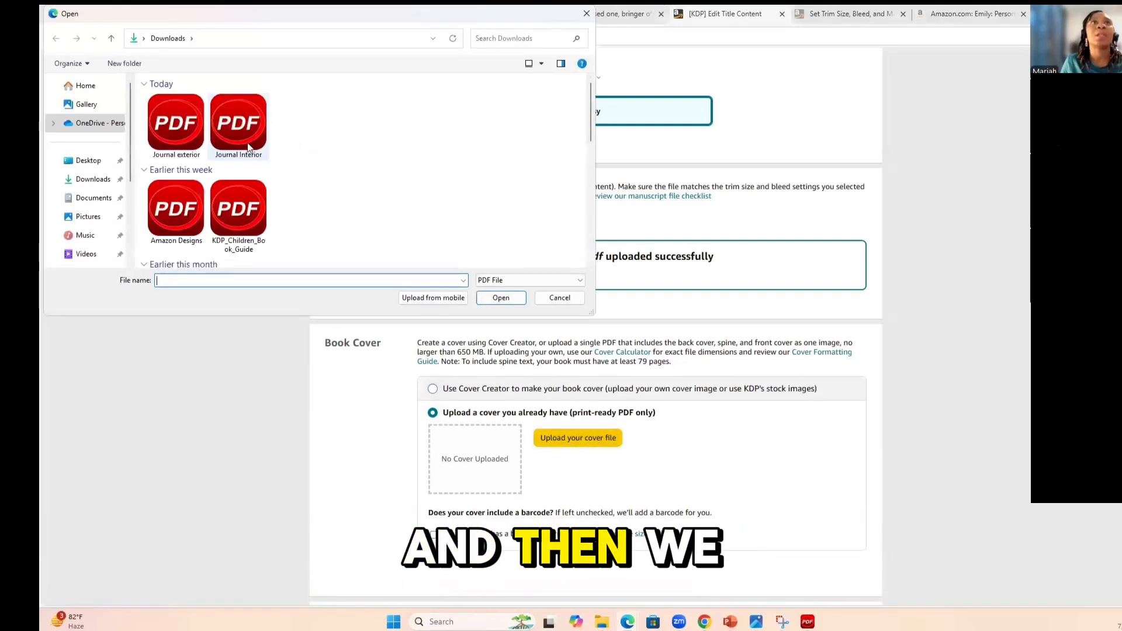
pyautogui.click(174, 133)
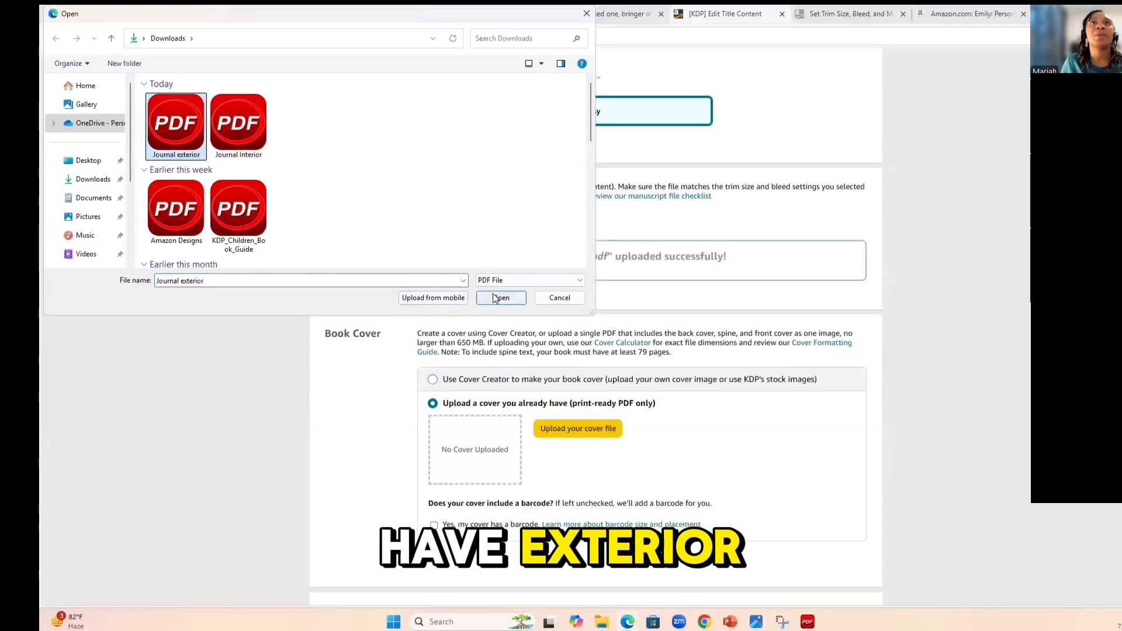
pyautogui.click(501, 298)
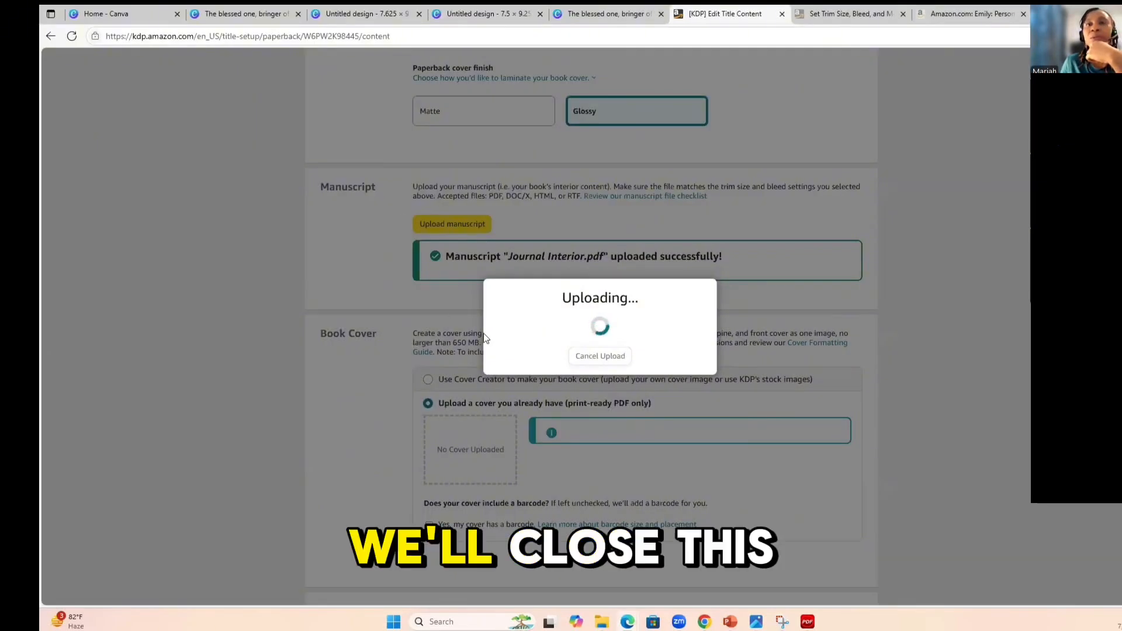
pyautogui.scroll(-5, 615, 404)
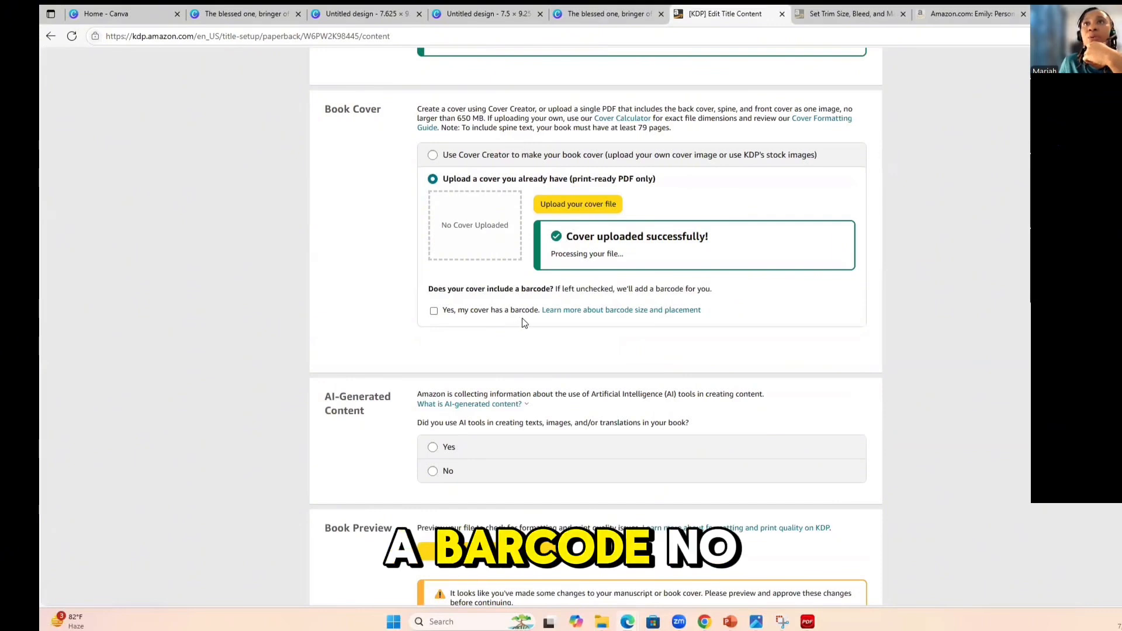
# Declare that no AI tools were used in creating the book's texts, images or translations
pyautogui.scroll(-1, 460, 287)
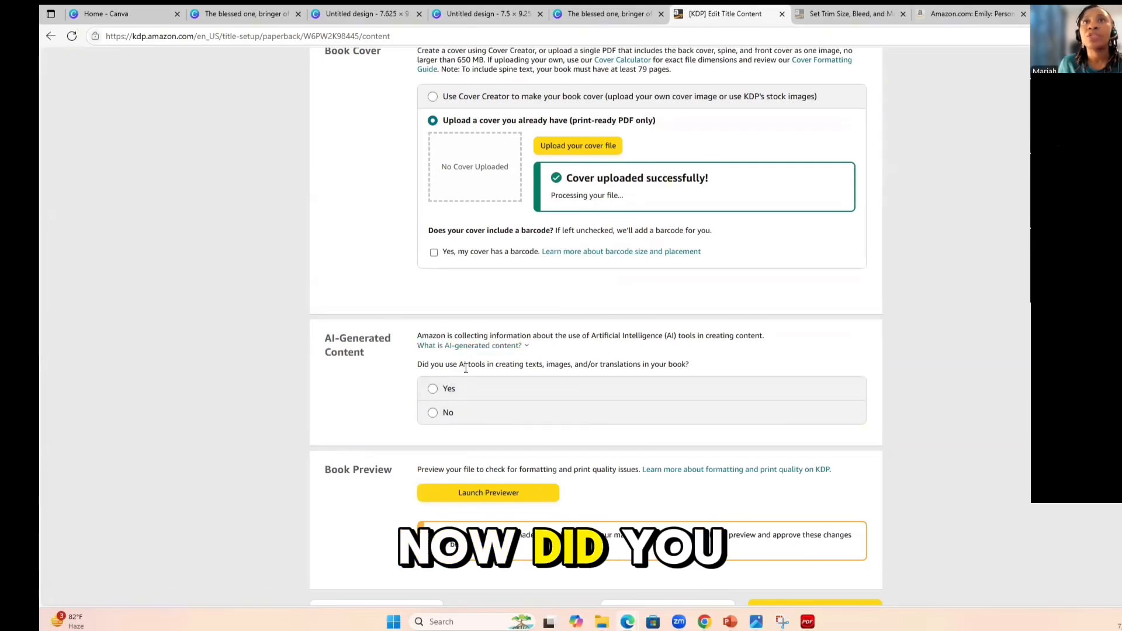
pyautogui.click(448, 409)
pyautogui.scroll(-3, 471, 374)
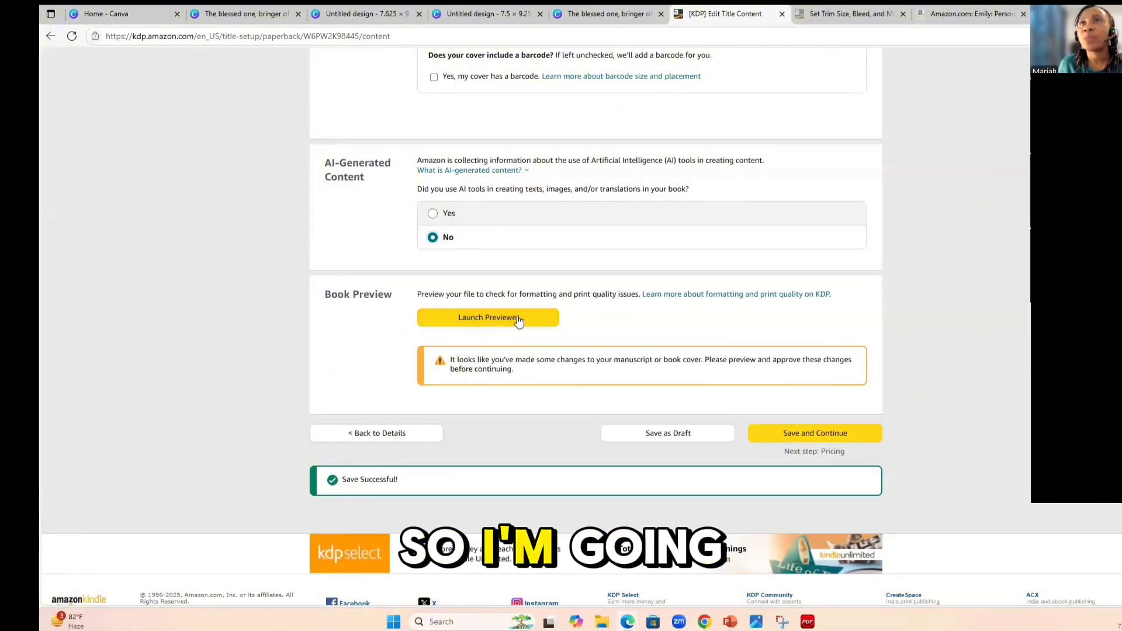
# Preview the book's cover in the Print Previewer and approve the book
pyautogui.click(488, 321)
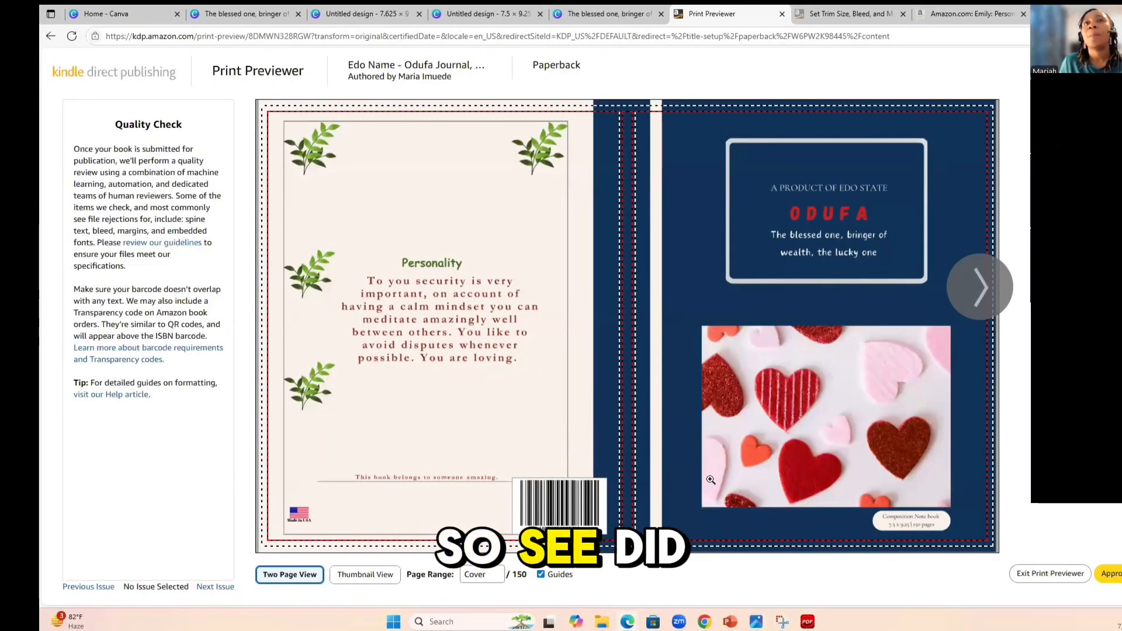
pyautogui.moveTo(711, 480)
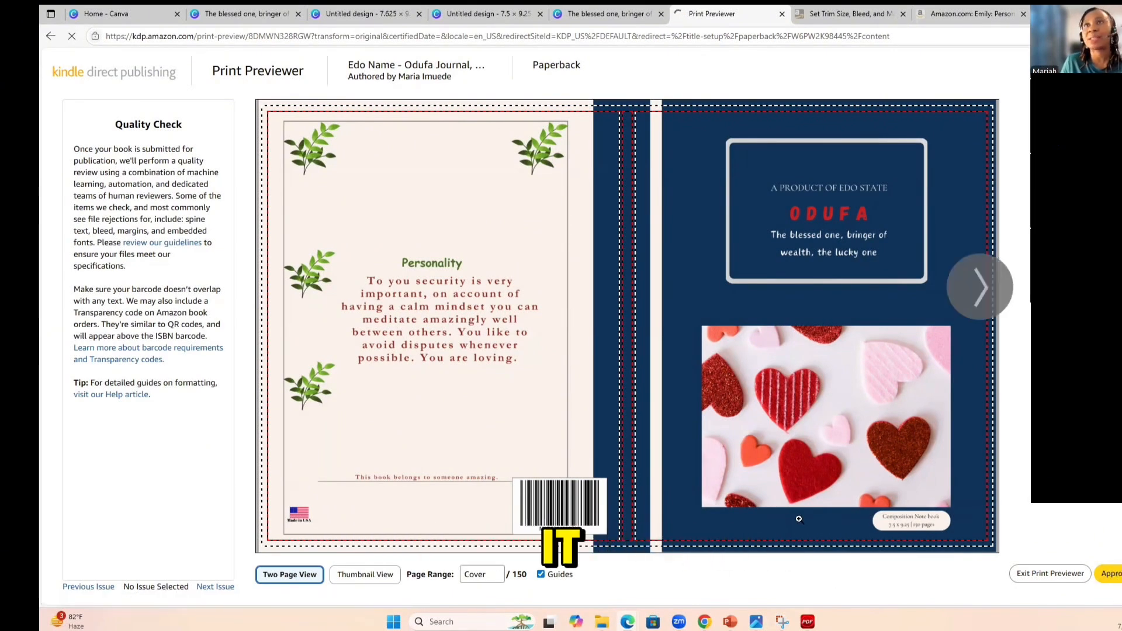
pyautogui.click(1116, 575)
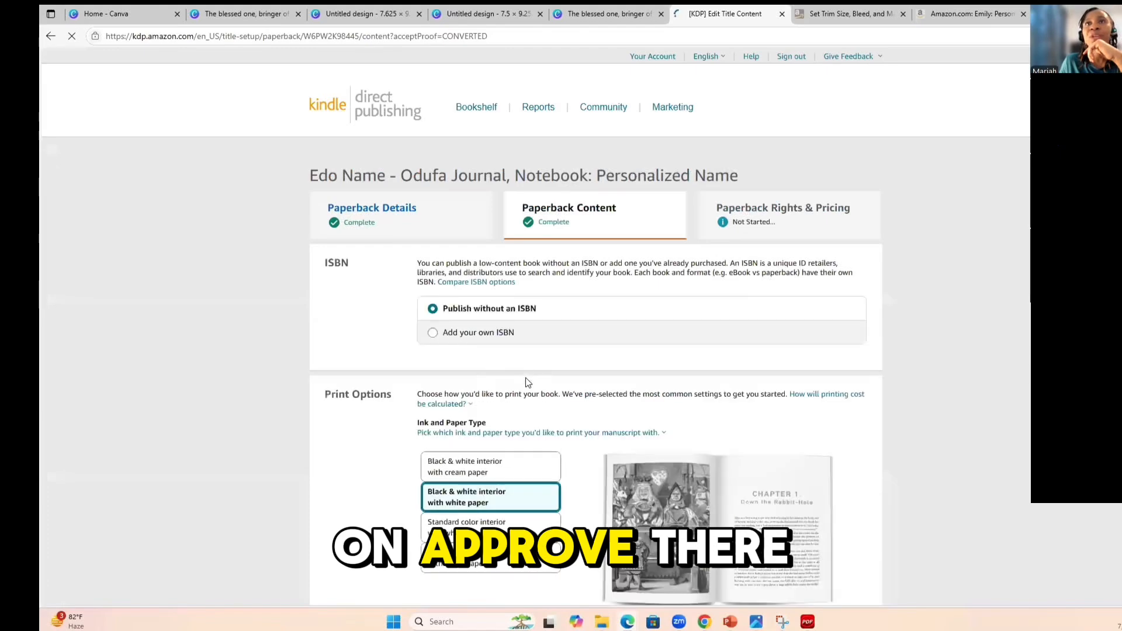
# Review the printing cost summary, save the paperback content and continue to Paperback Rights & Pricing
pyautogui.scroll(-10, 524, 368)
pyautogui.scroll(-12, 528, 380)
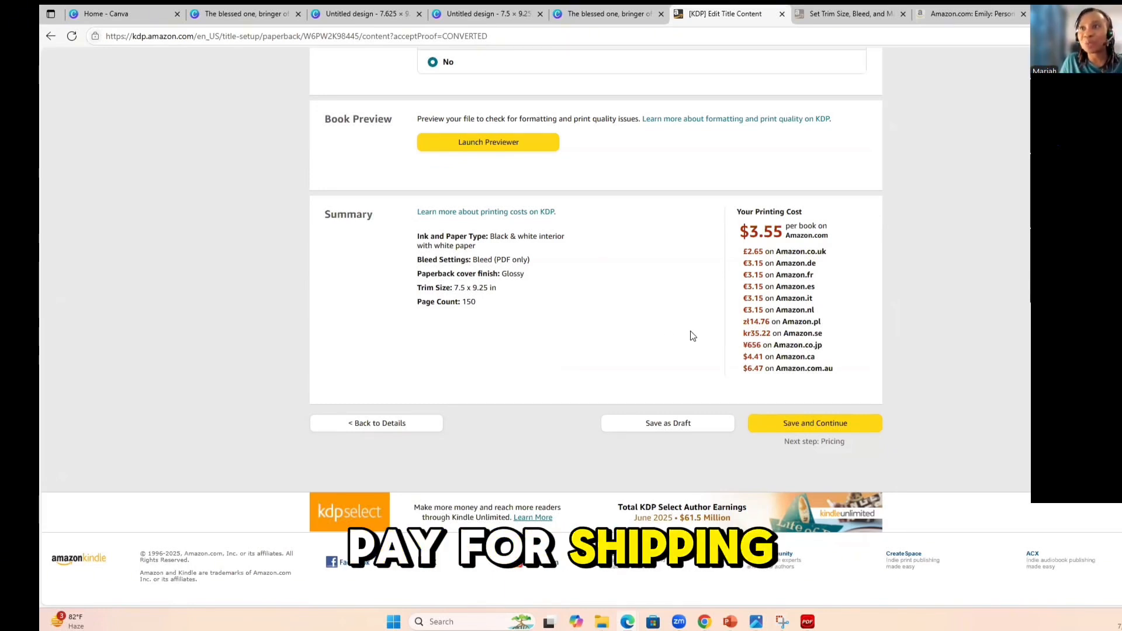
pyautogui.click(798, 422)
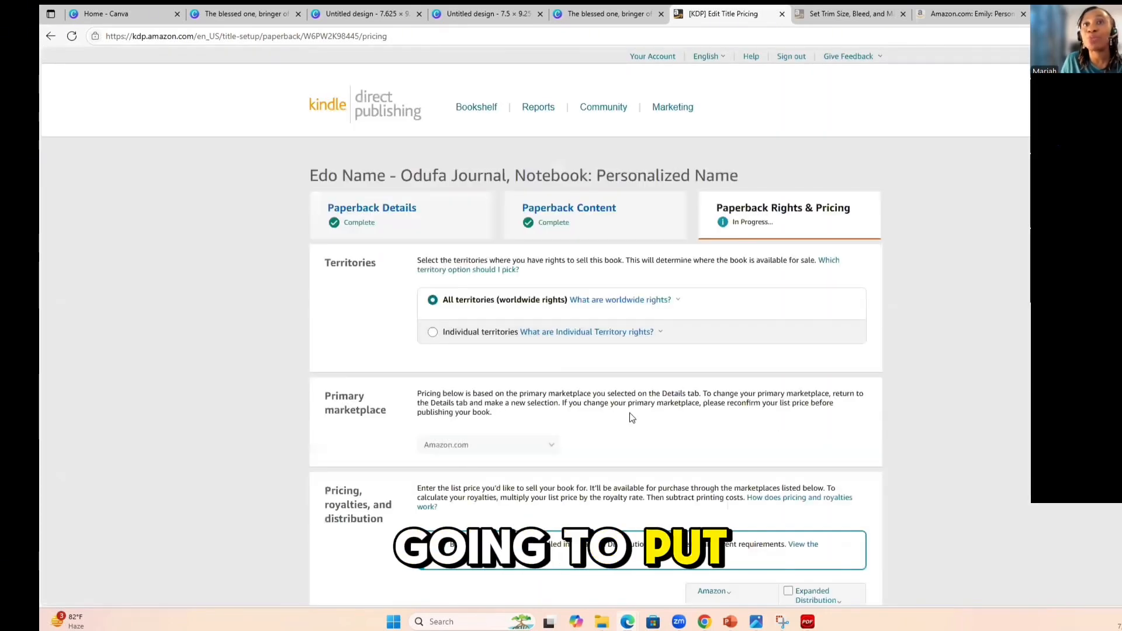
# Set the Amazon.com list price to 7.50 USD for the paperback
pyautogui.scroll(-5, 630, 419)
pyautogui.scroll(-1, 631, 414)
pyautogui.click(518, 237)
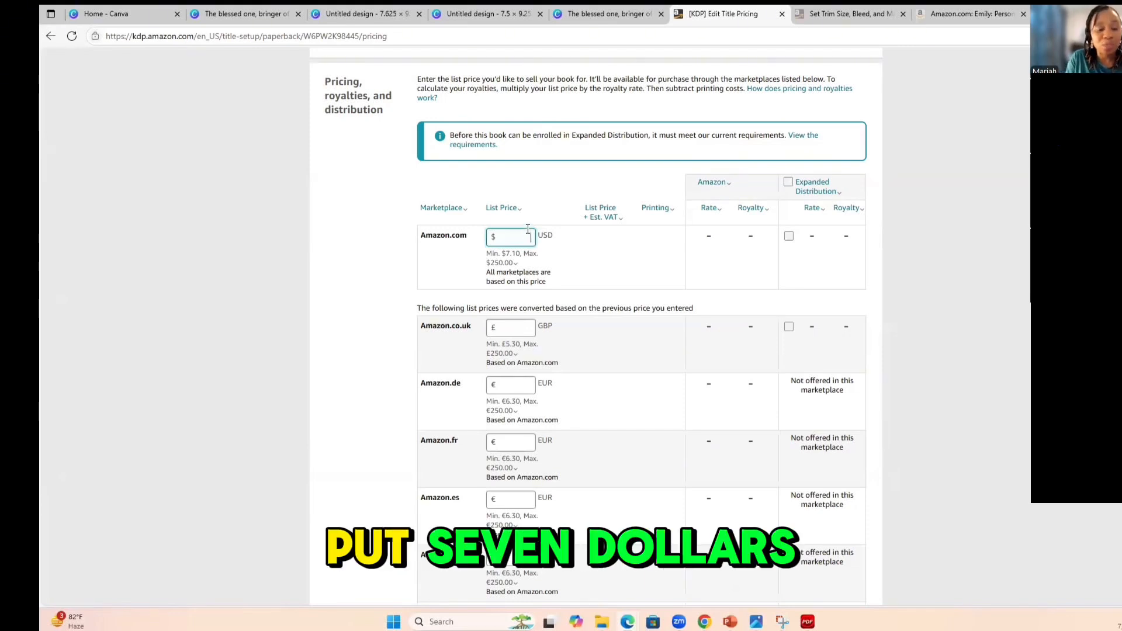
pyautogui.write('7')
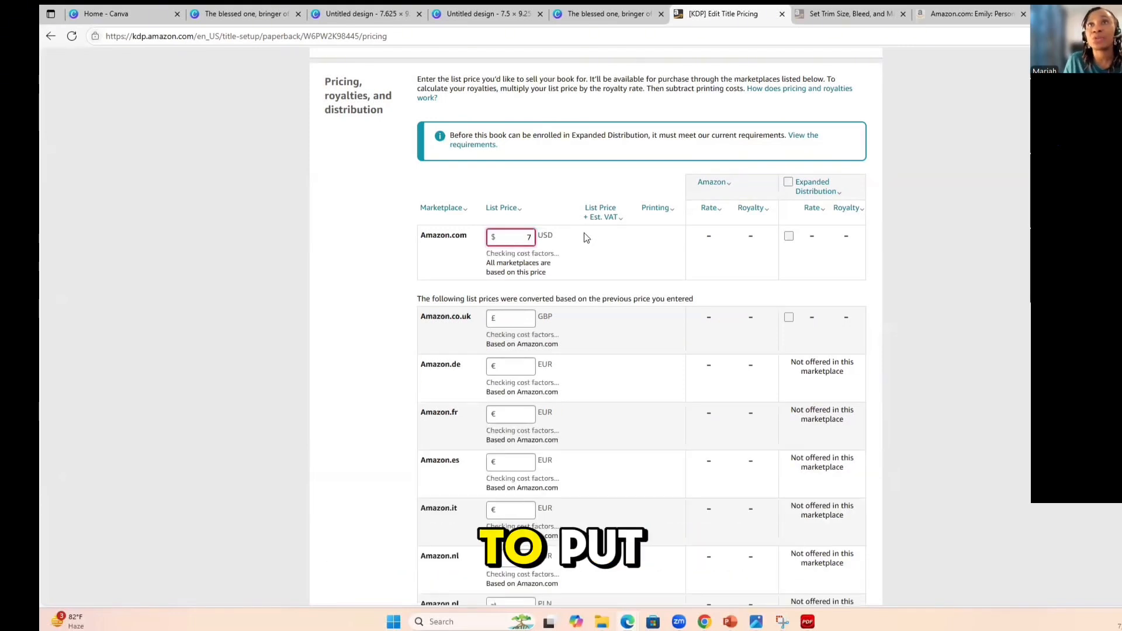
pyautogui.write('.50')
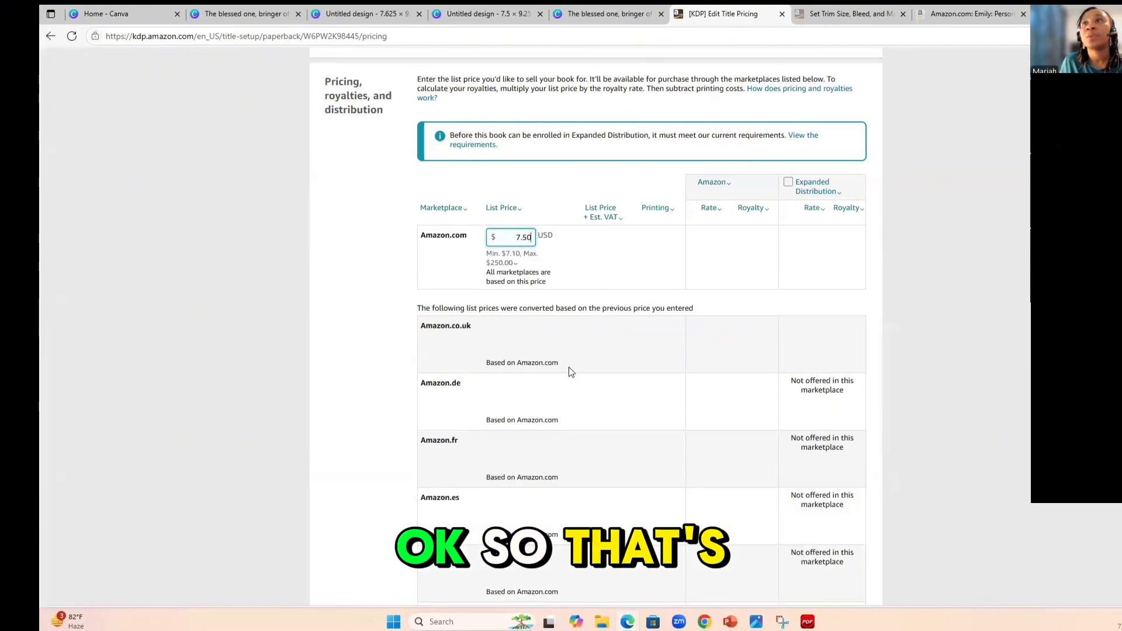
# Check the royalties and converted marketplace prices, and publish the paperback book
pyautogui.scroll(-2, 594, 353)
pyautogui.scroll(-9, 594, 351)
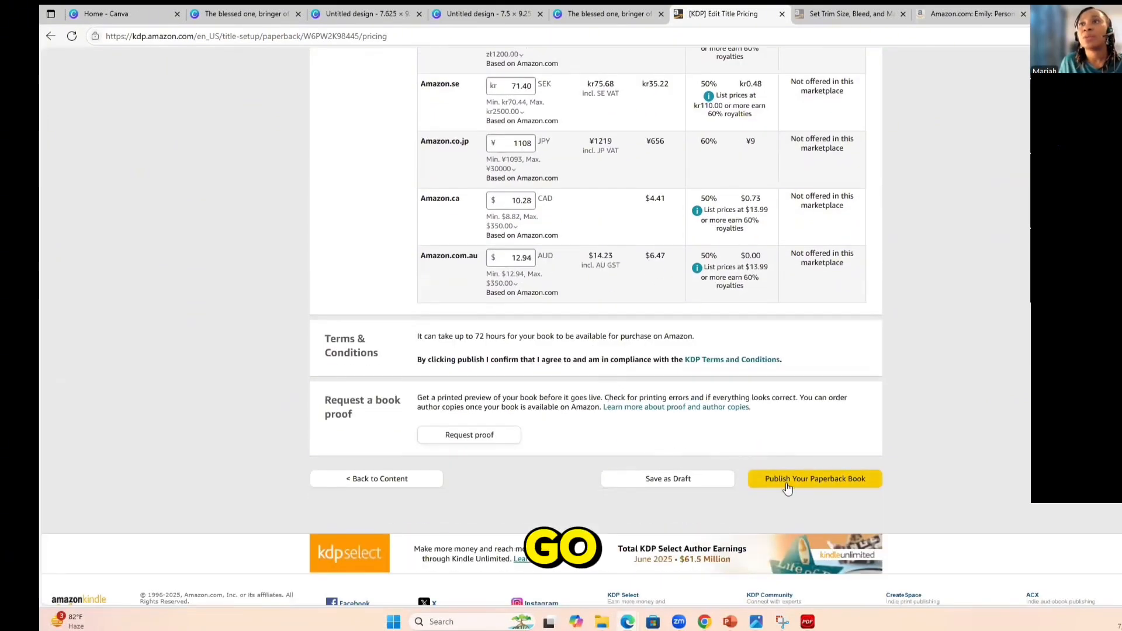
pyautogui.scroll(10, 739, 434)
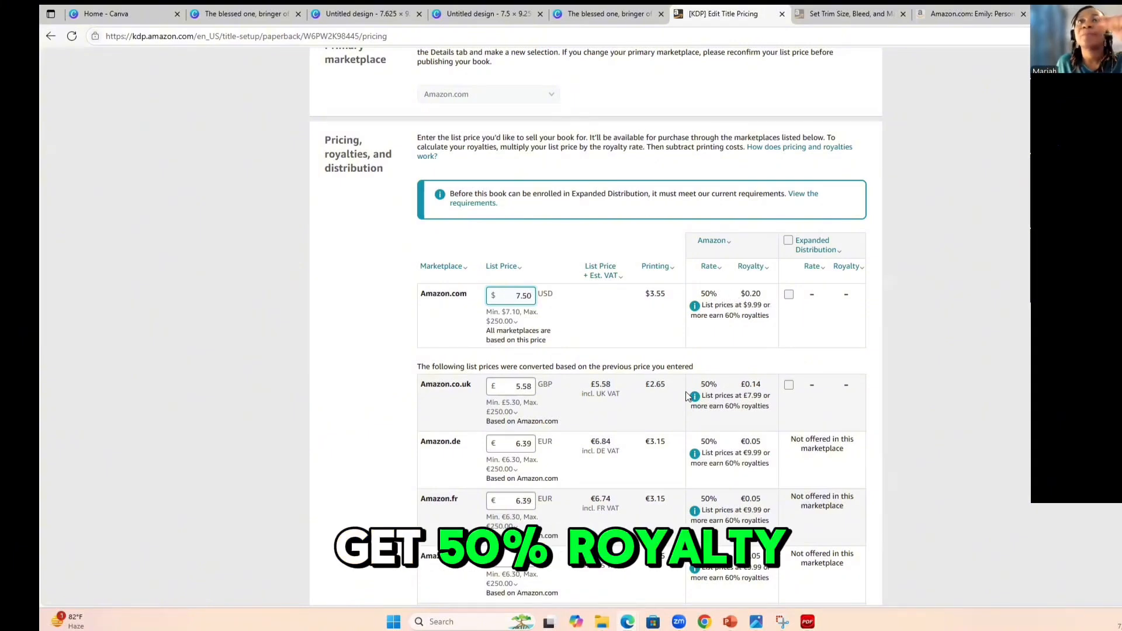
pyautogui.scroll(-12, 686, 391)
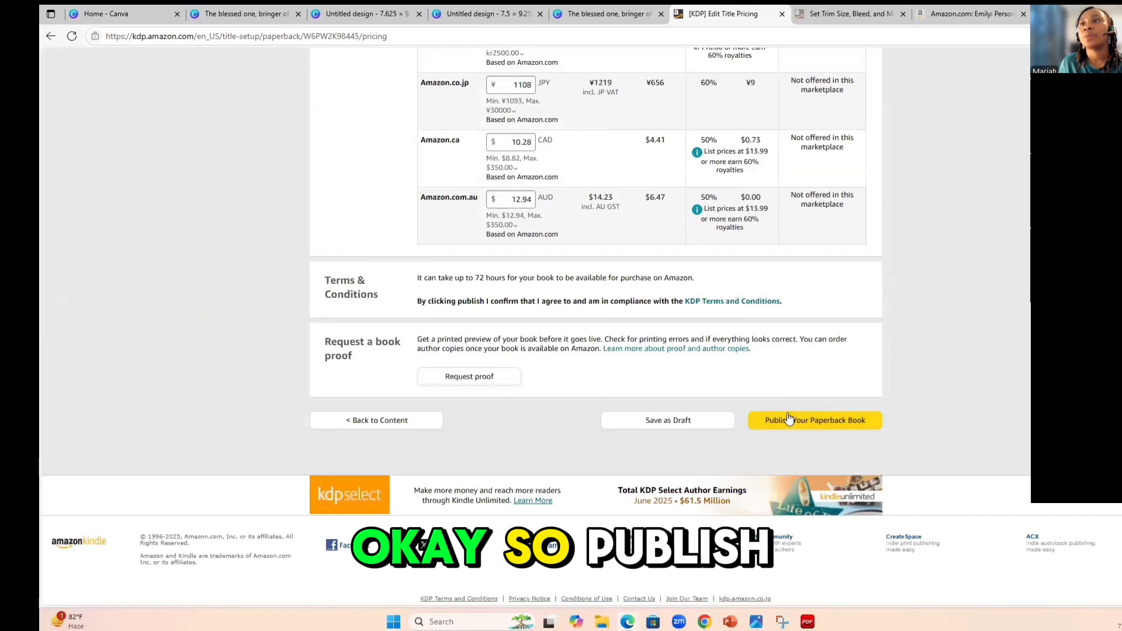
pyautogui.click(789, 421)
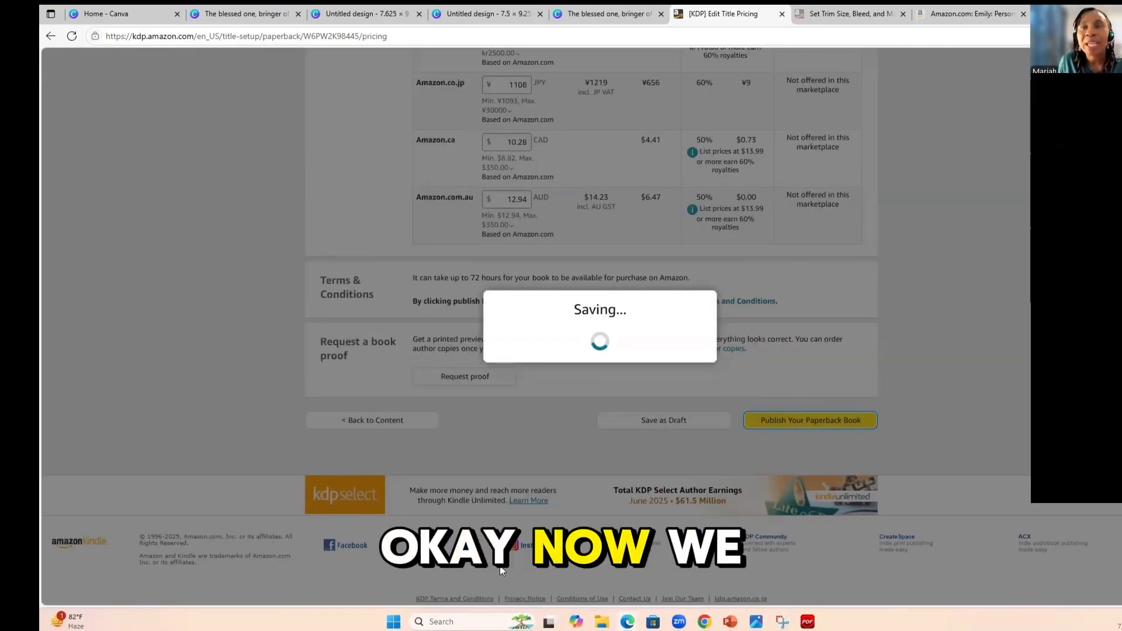